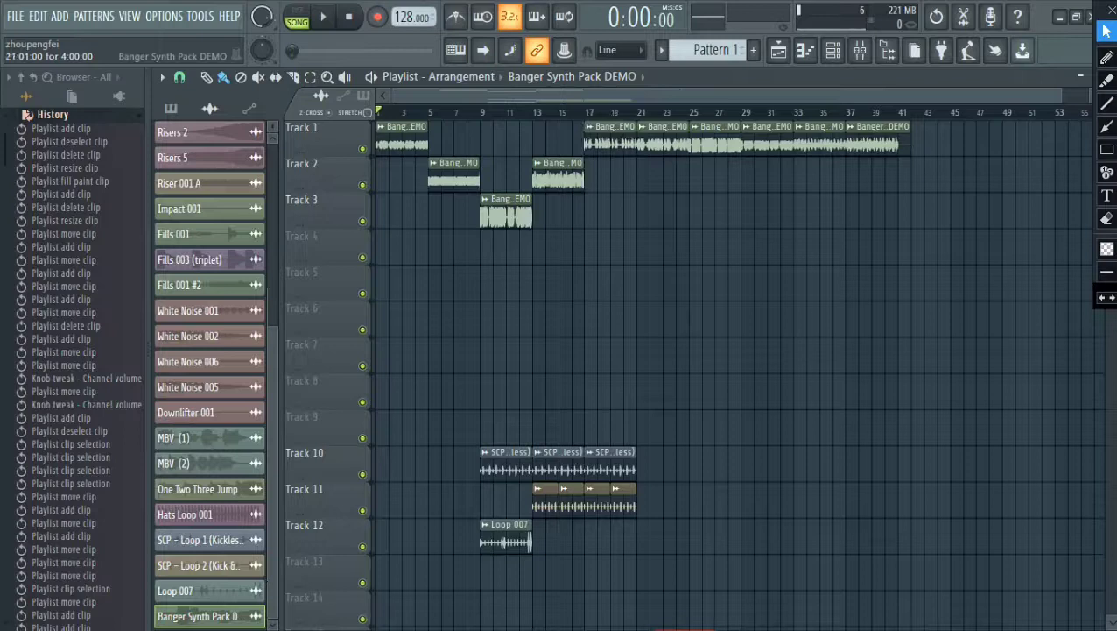
Move the Banger Synth Pack DEMO clips at bars 21, 29 and 37 to Track 2 and the bar 25 clip to Track 3
left_click_drag(715, 141, 716, 212)
left_click_drag(768, 140, 768, 176)
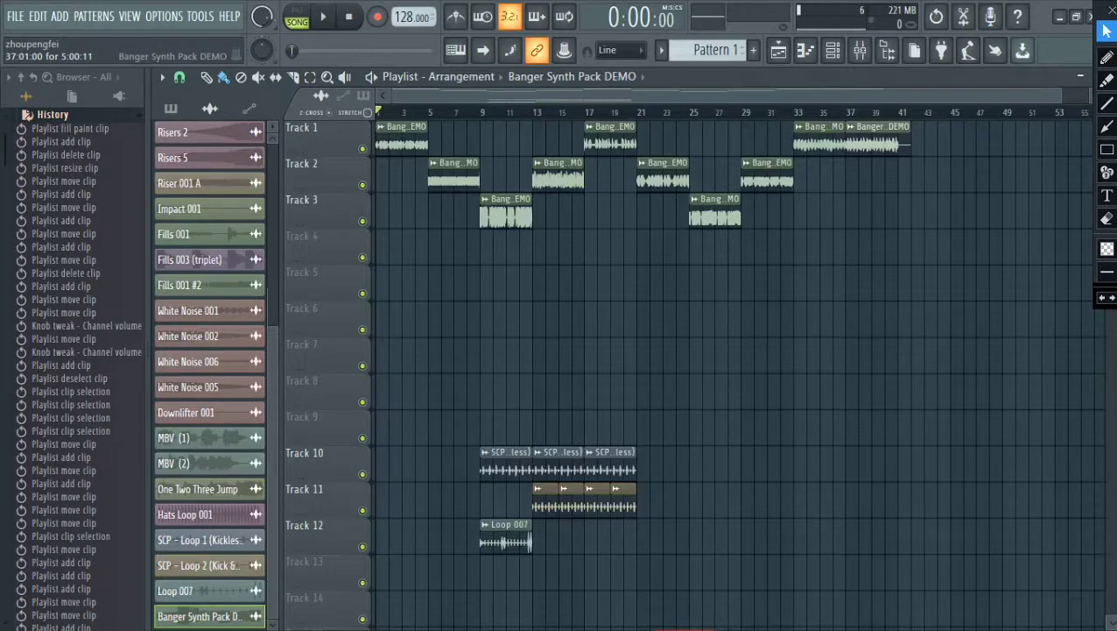
left_click_drag(885, 140, 884, 176)
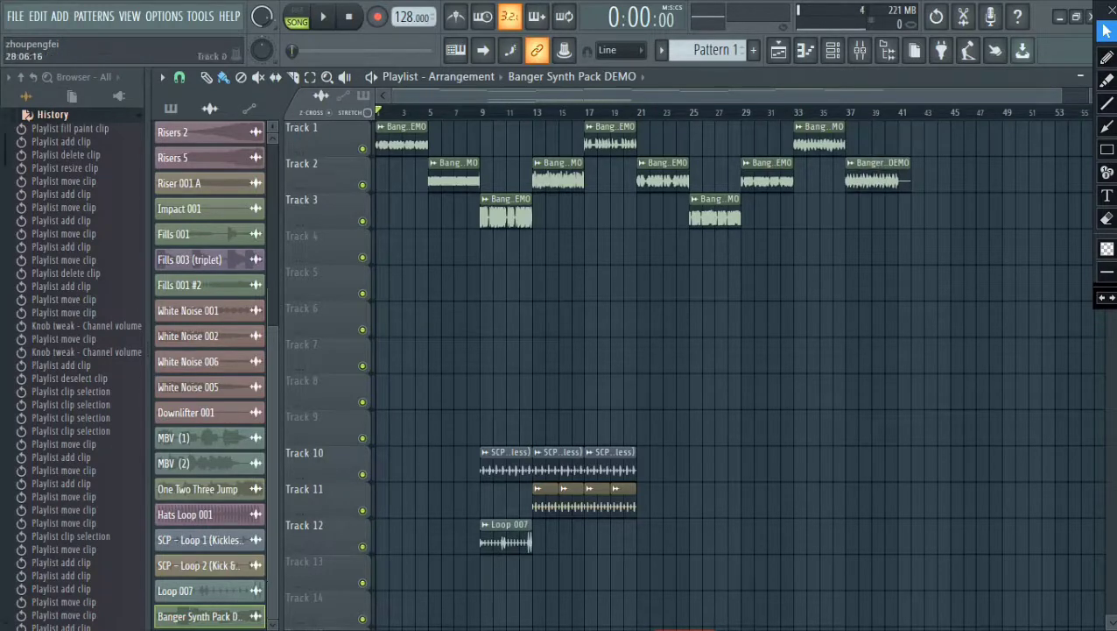
left_click(505, 464)
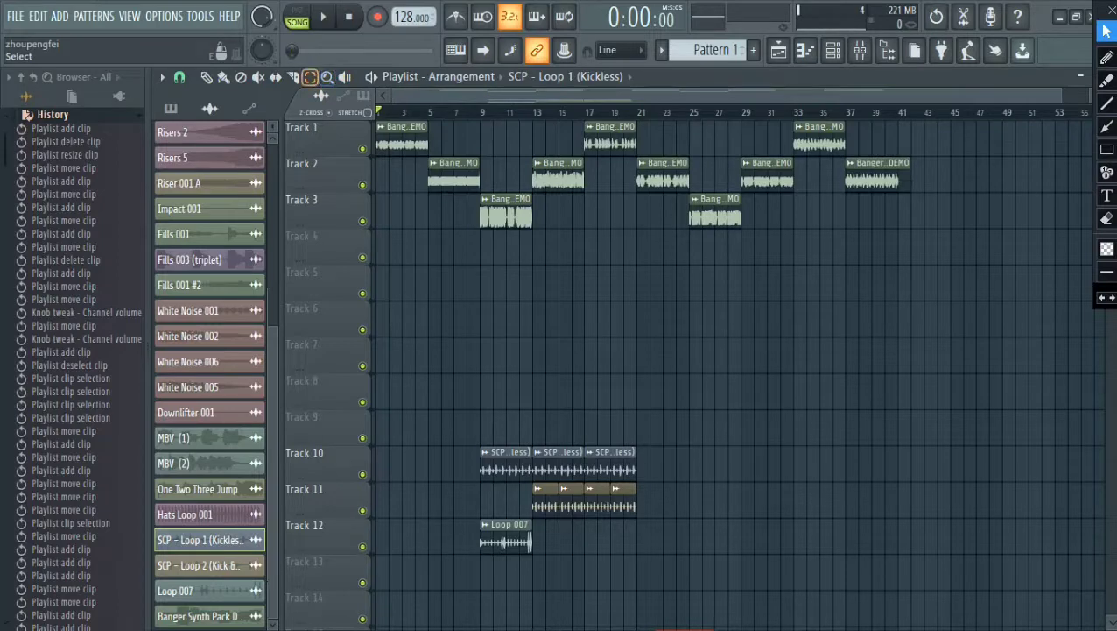
left_click_drag(445, 553, 630, 410)
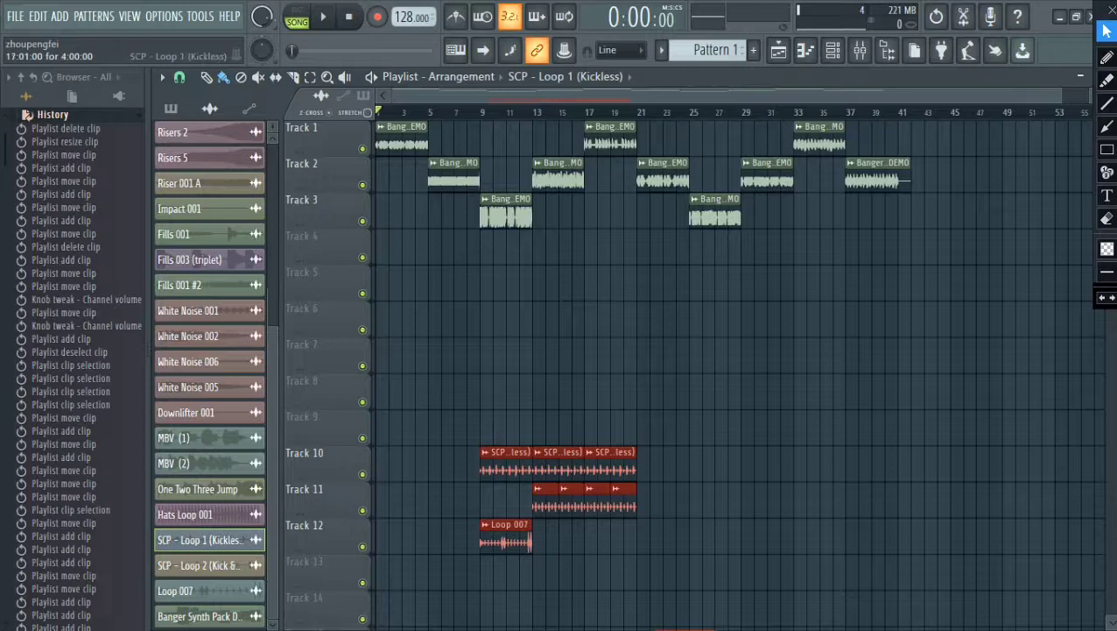
left_click(604, 465)
left_click(641, 464)
left_click(693, 464)
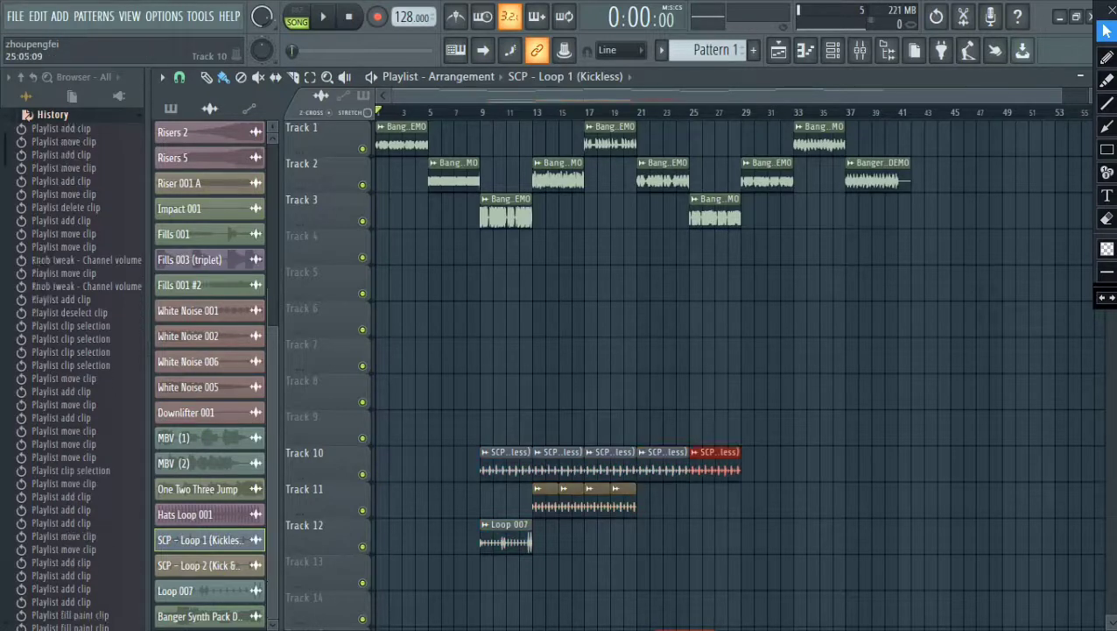
right_click(715, 464)
right_click(663, 464)
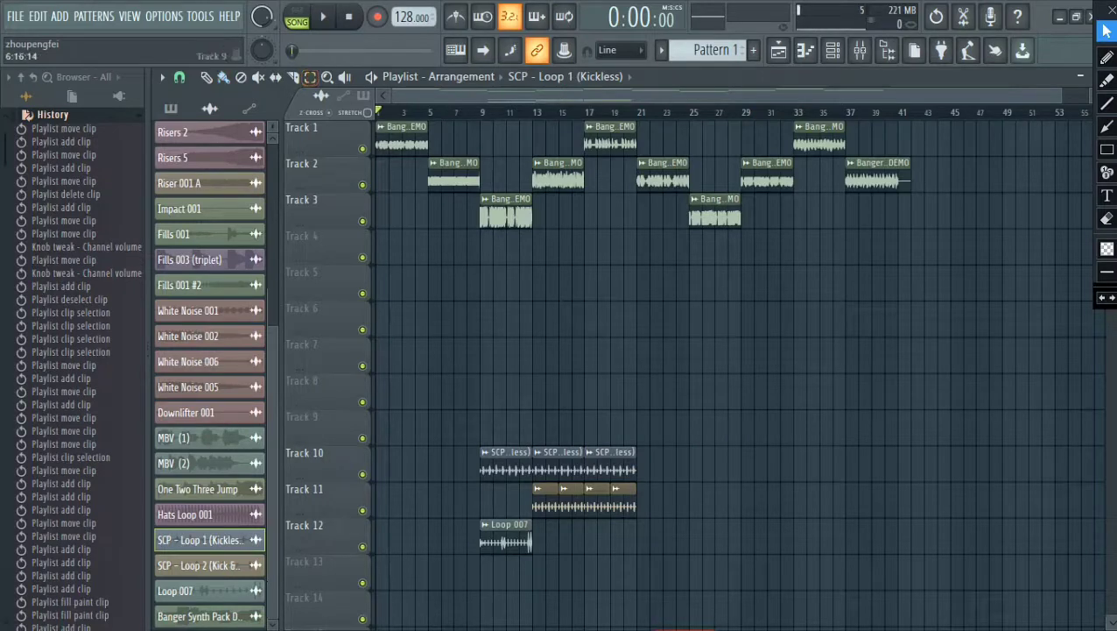
Duplicate the whole group of drum loop clips on Tracks 10 to 12 twice, starting at bars 21 and 33
left_click_drag(461, 552, 659, 411)
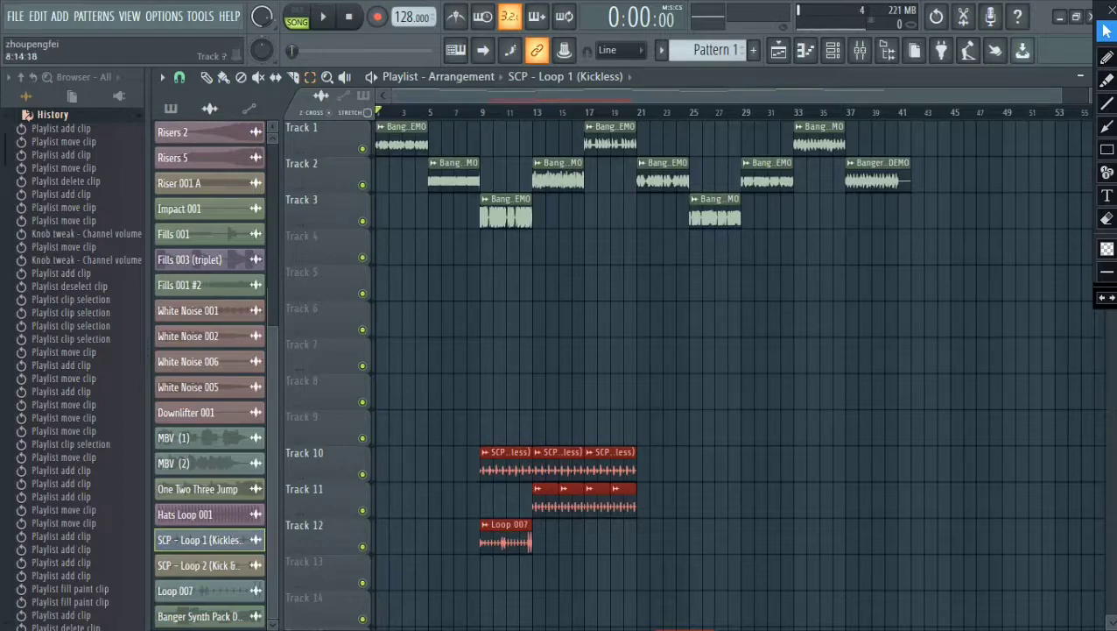
left_click(223, 77)
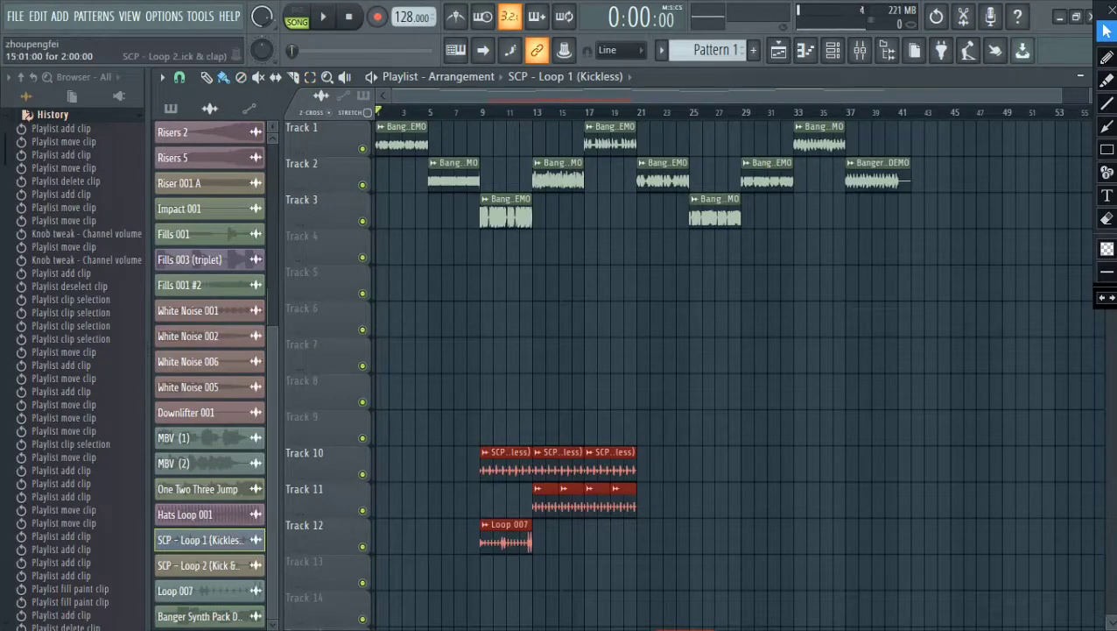
double_click(571, 499)
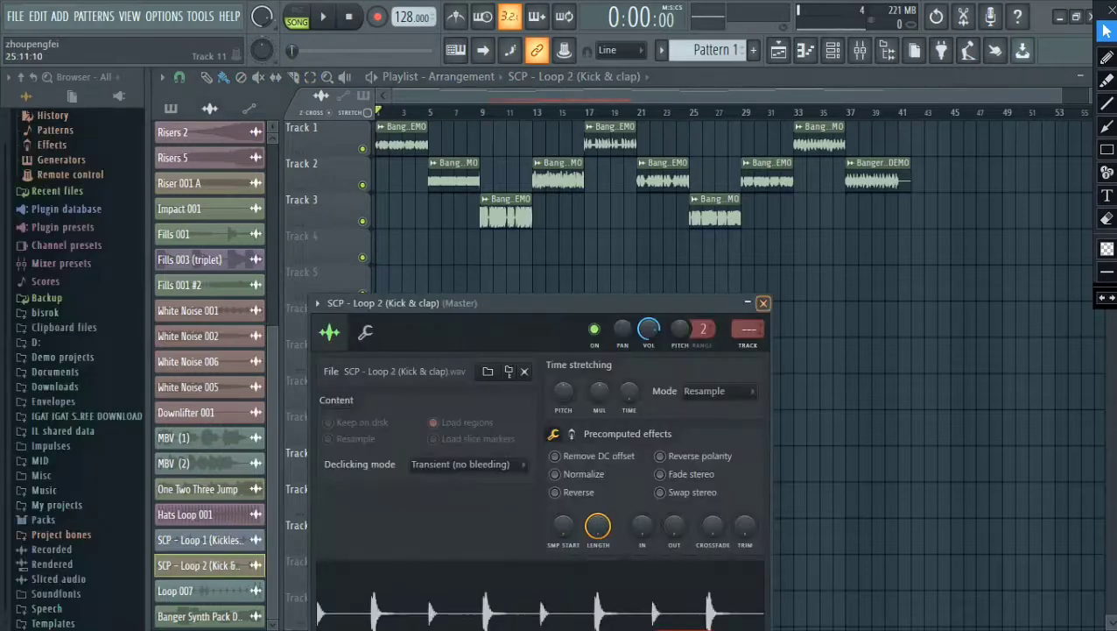
left_click(763, 303)
left_click_drag(654, 455, 719, 456)
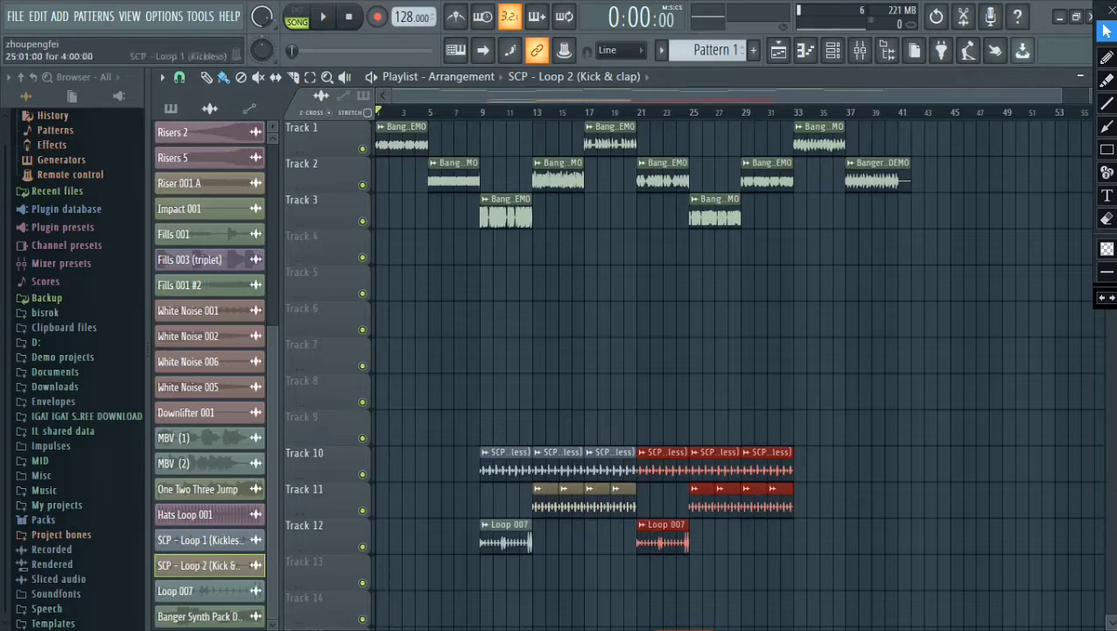
key("ctrl+b")
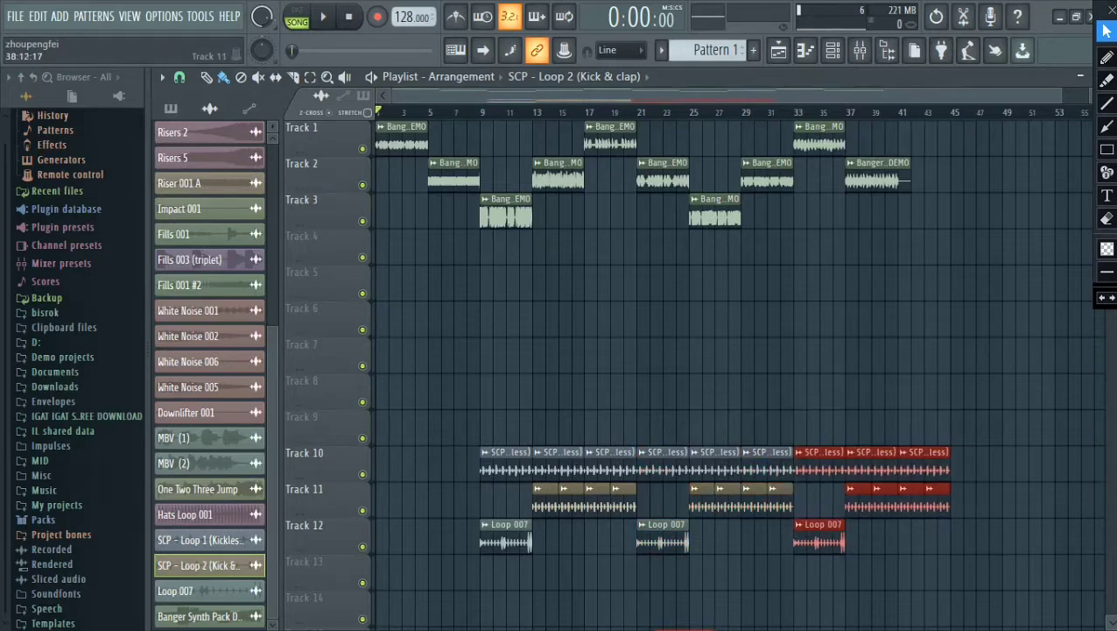
Fill the gaps on Track 11 at bars 21 and 33 with SCP - Loop 2 (Kick & clap) clips
left_click(924, 455)
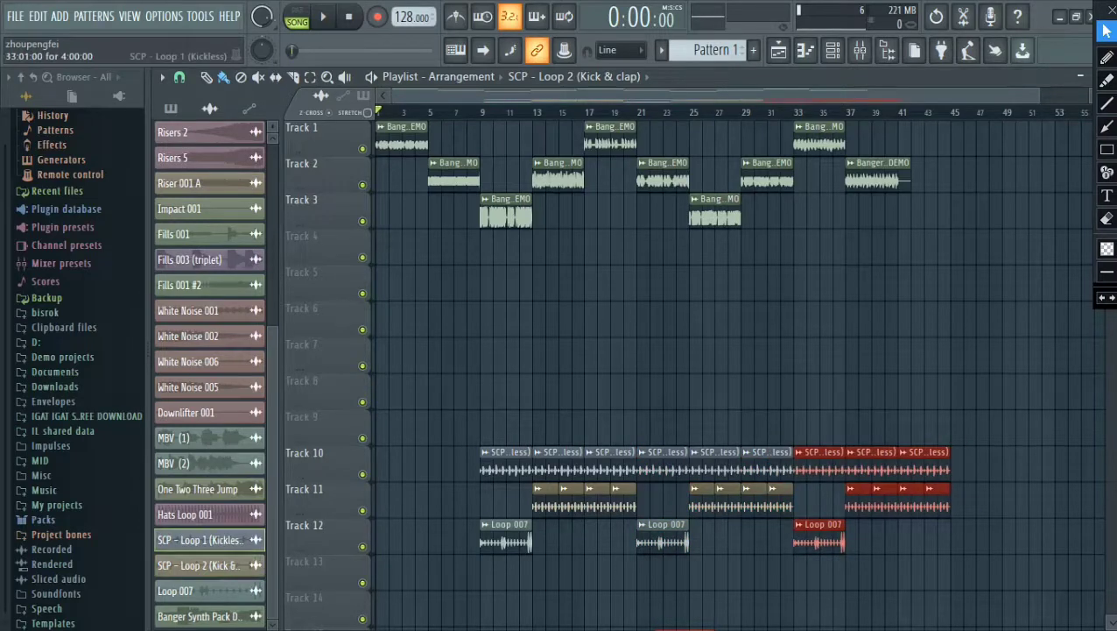
double_click(858, 496)
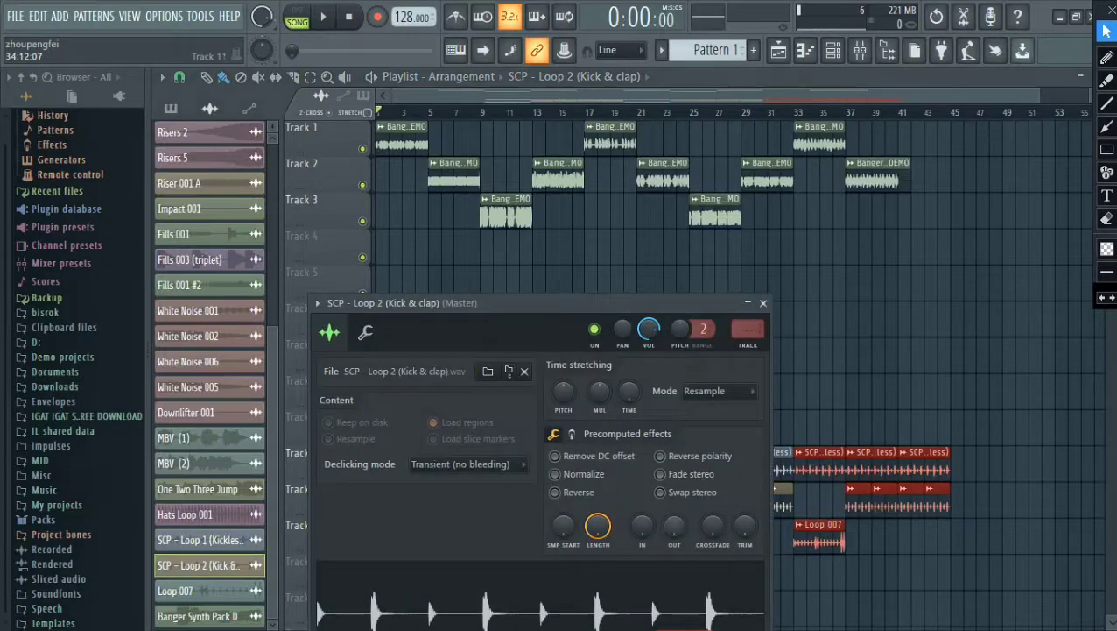
left_click(763, 302)
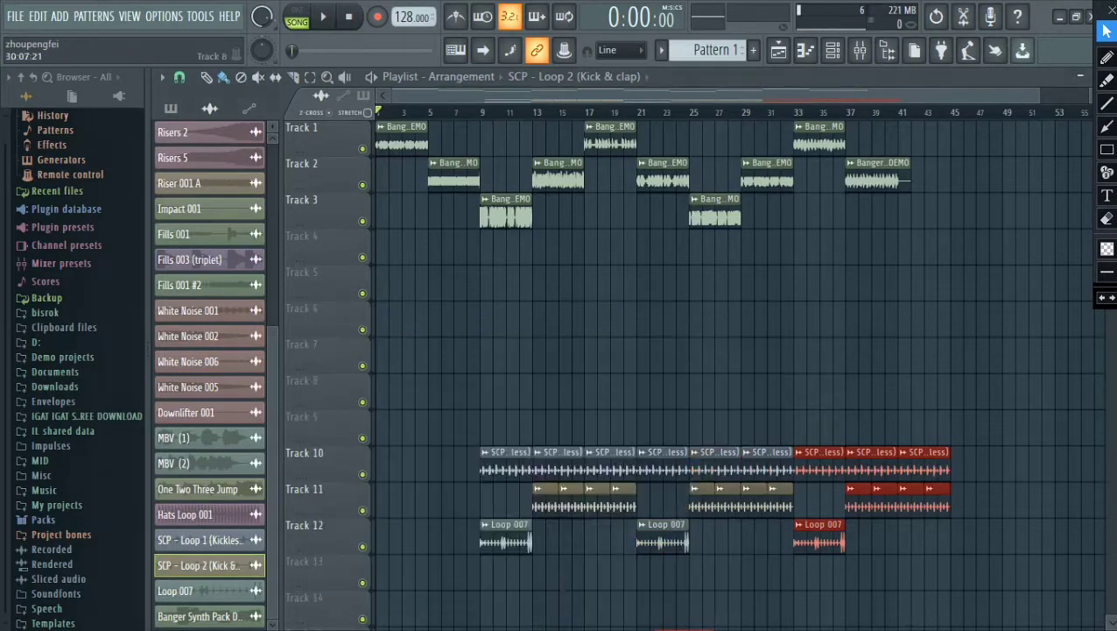
left_click(828, 387)
right_click(832, 390)
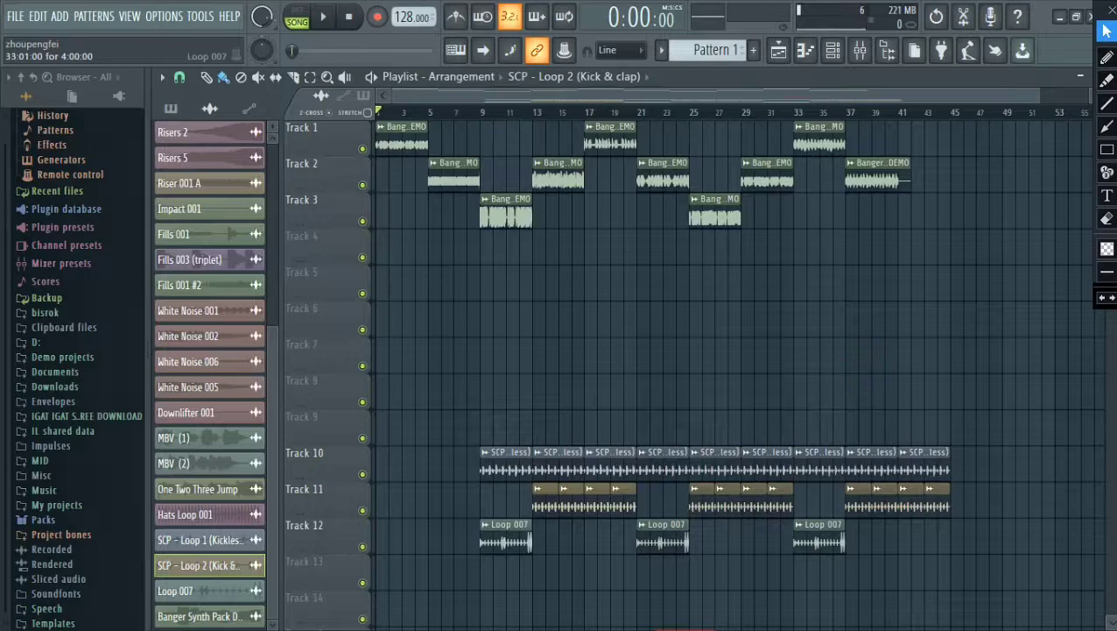
left_click_drag(646, 496, 835, 495)
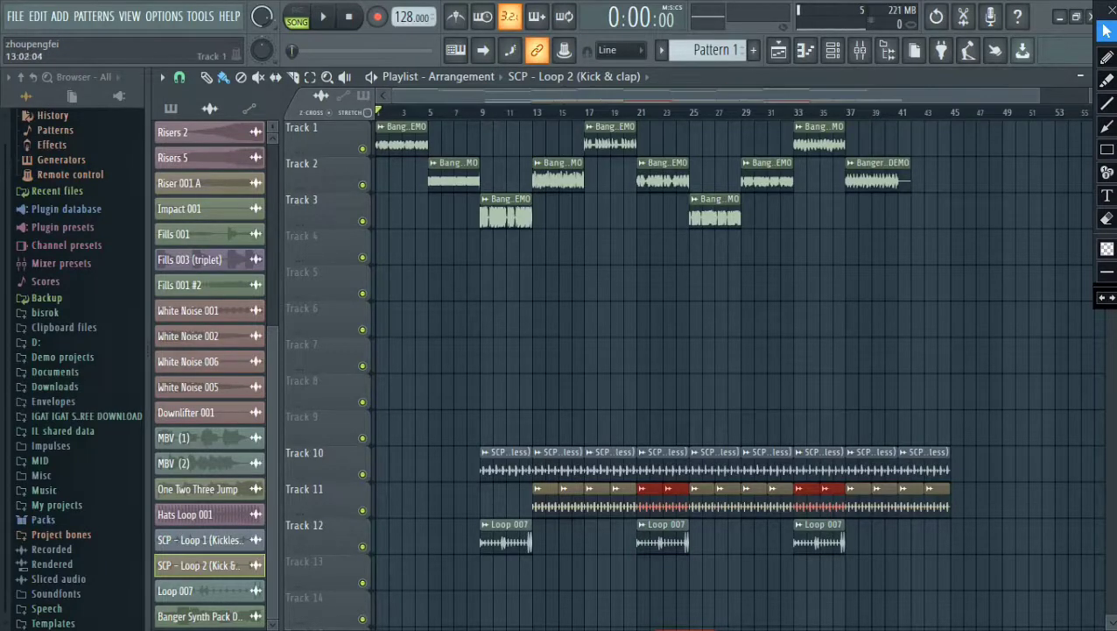
Shift all playlist clips so the arrangement starts at bar 10, and clear the selection
key("ctrl+a")
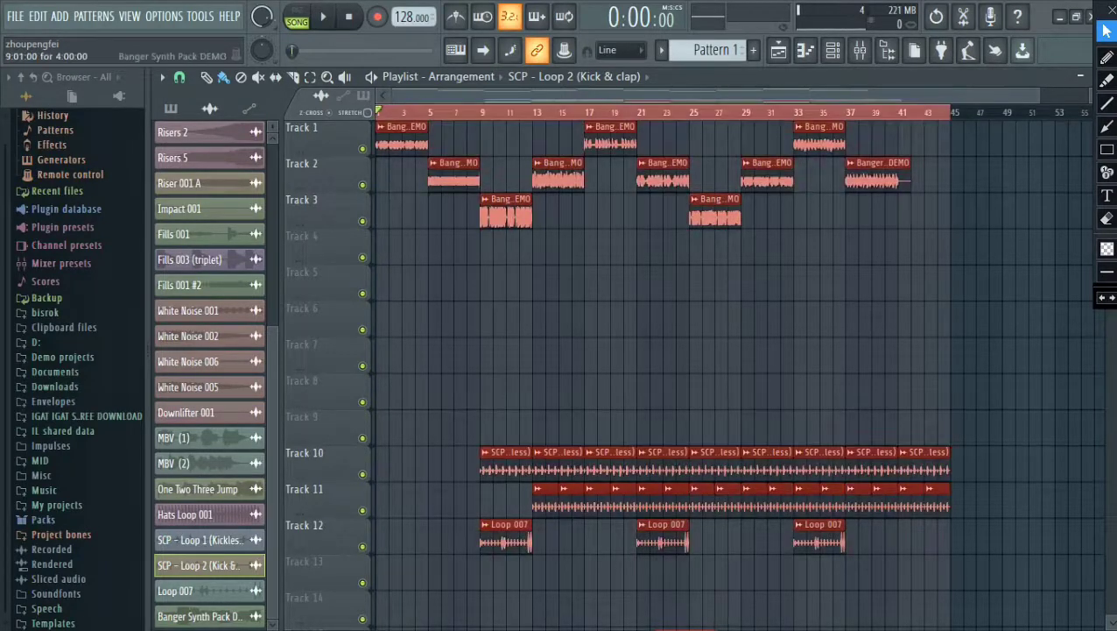
left_click_drag(489, 213, 593, 213)
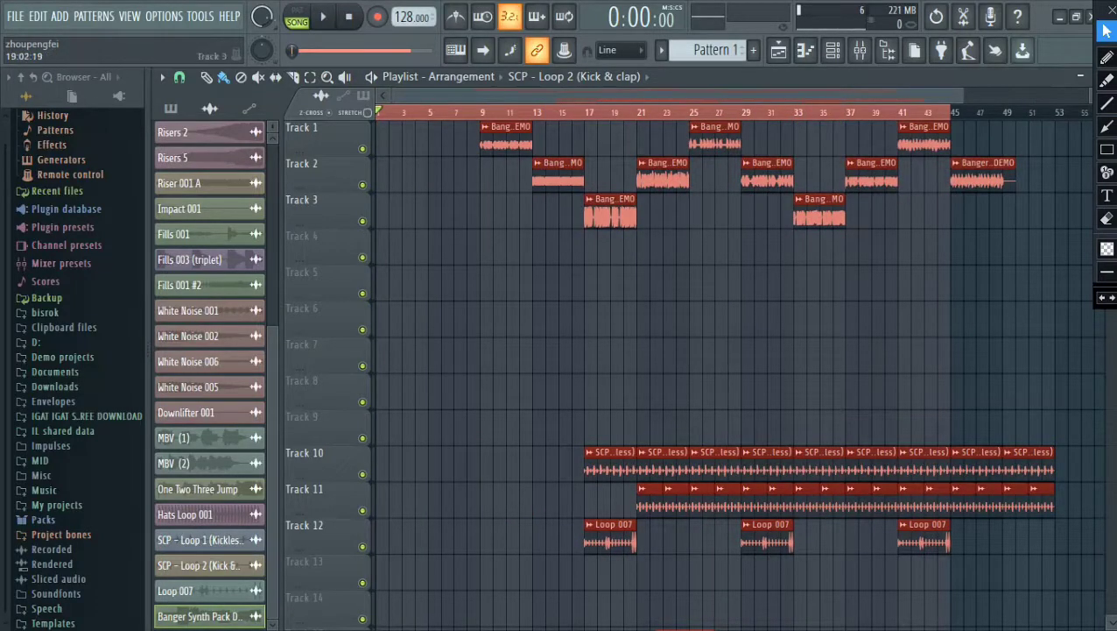
key("shift+Right")
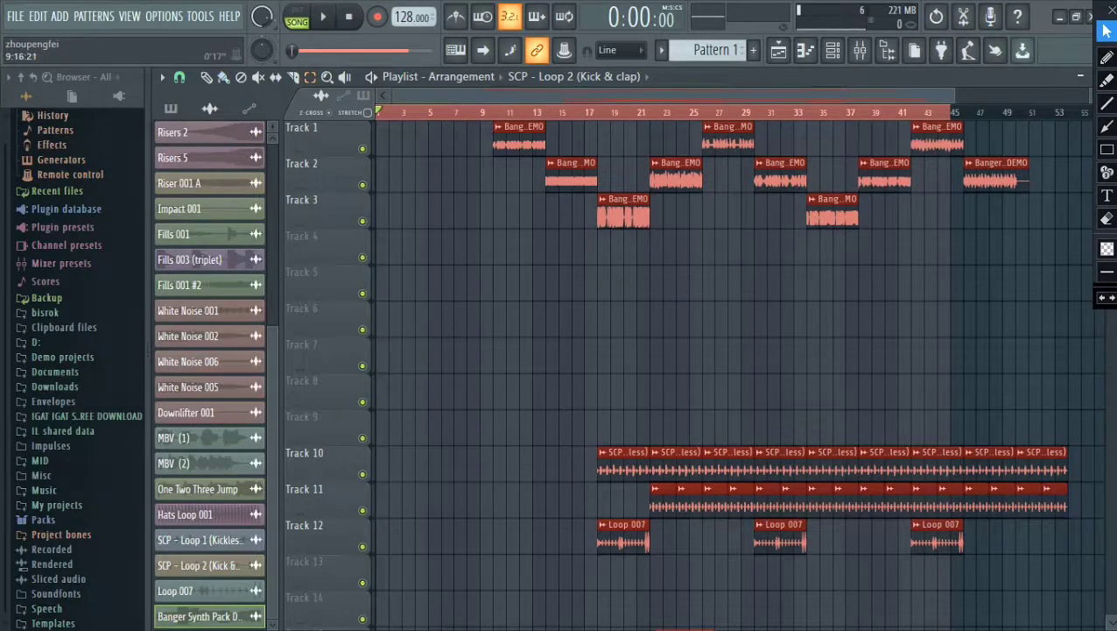
key("ctrl+d")
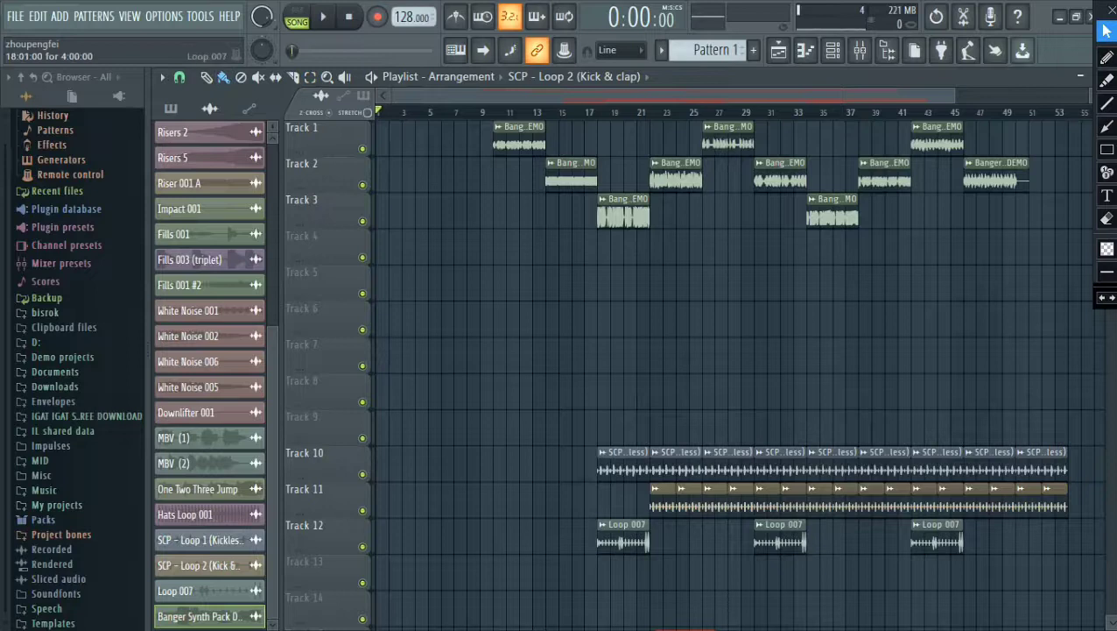
Open the settings of the Loop 007 clip on Track 12, locate its sample file in the browser, and close the settings
left_click(622, 541)
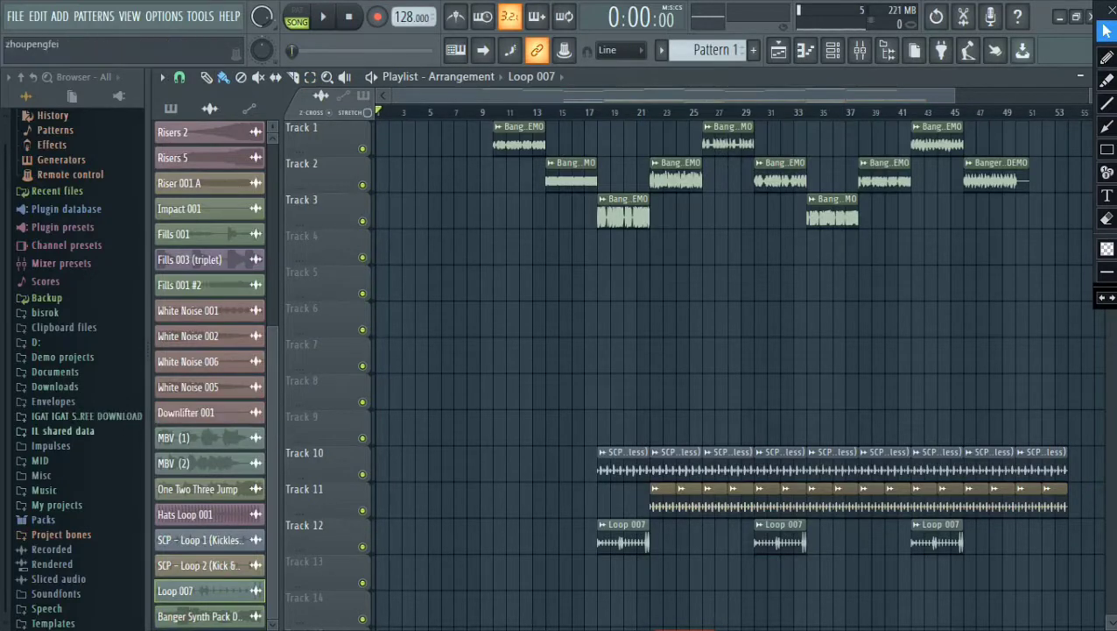
double_click(623, 540)
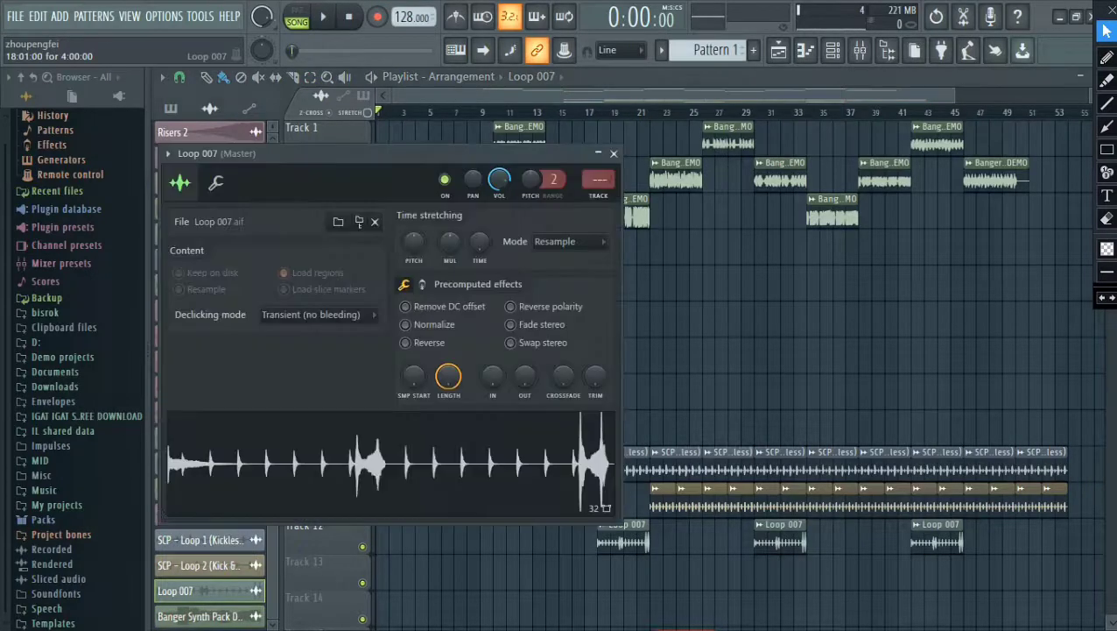
left_click_drag(392, 463, 114, 399)
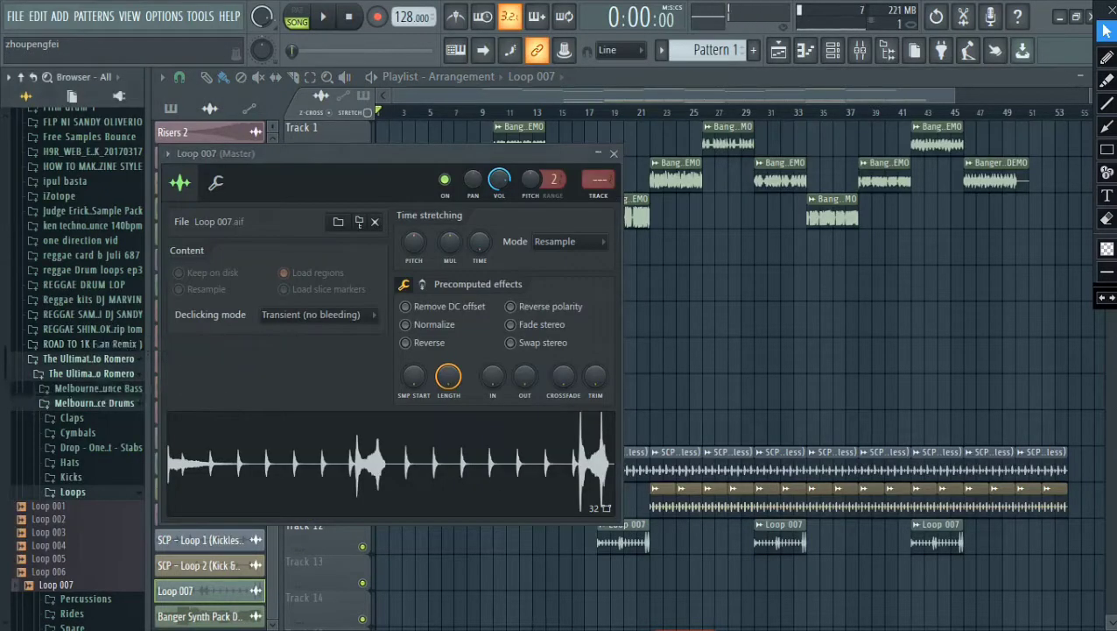
left_click(613, 154)
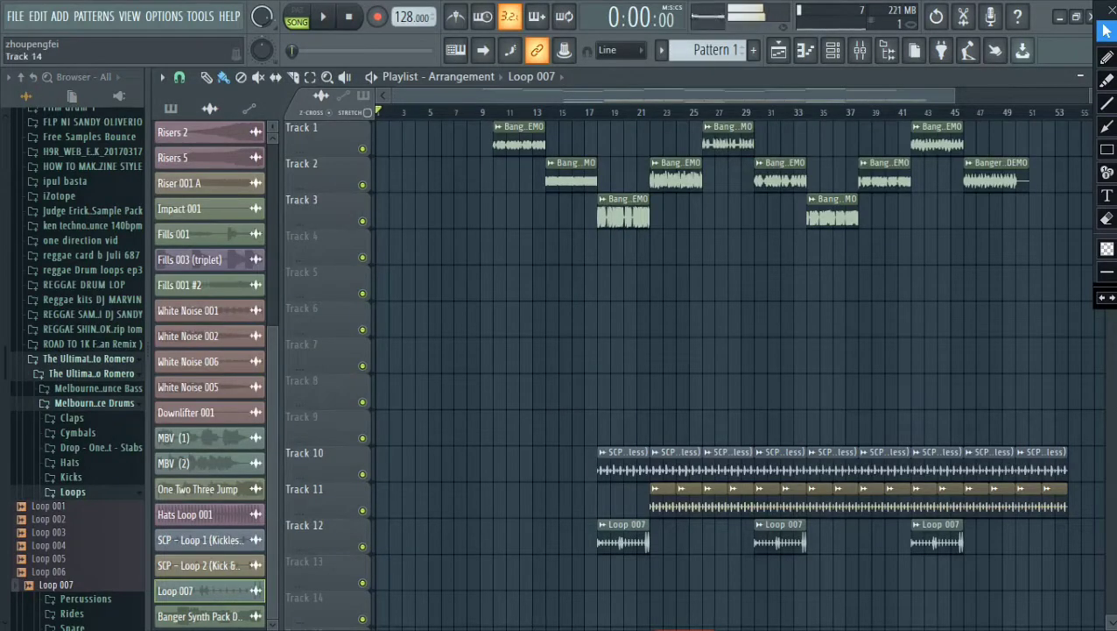
Add Riser 001 A from the Risers folder of Melbourne Bounce FX to Track 7 at bar 1
left_click(73, 491)
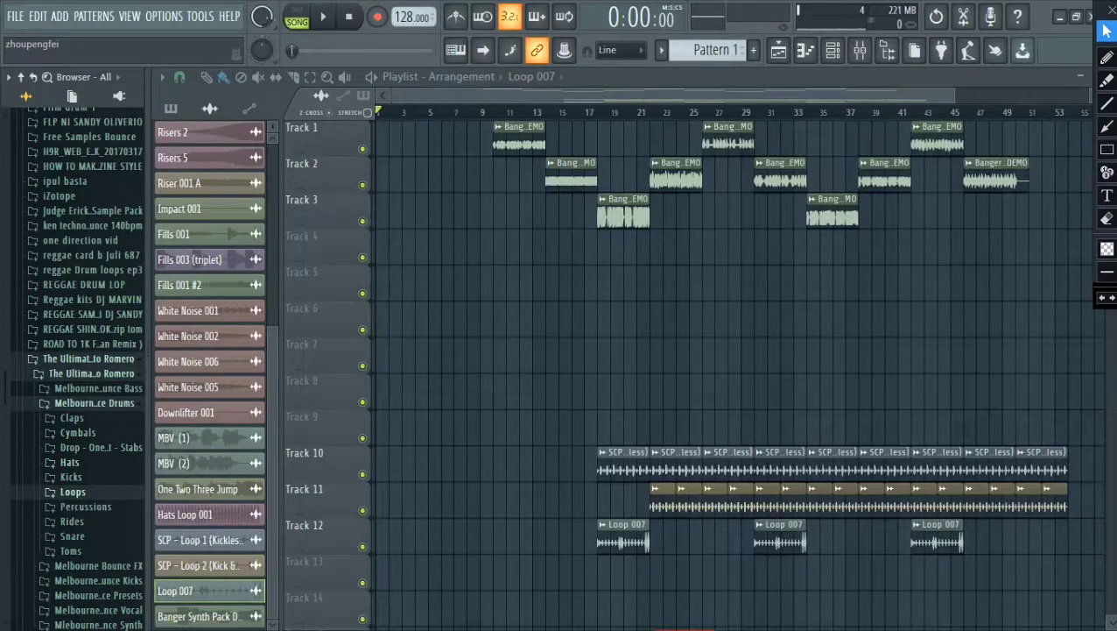
left_click(92, 403)
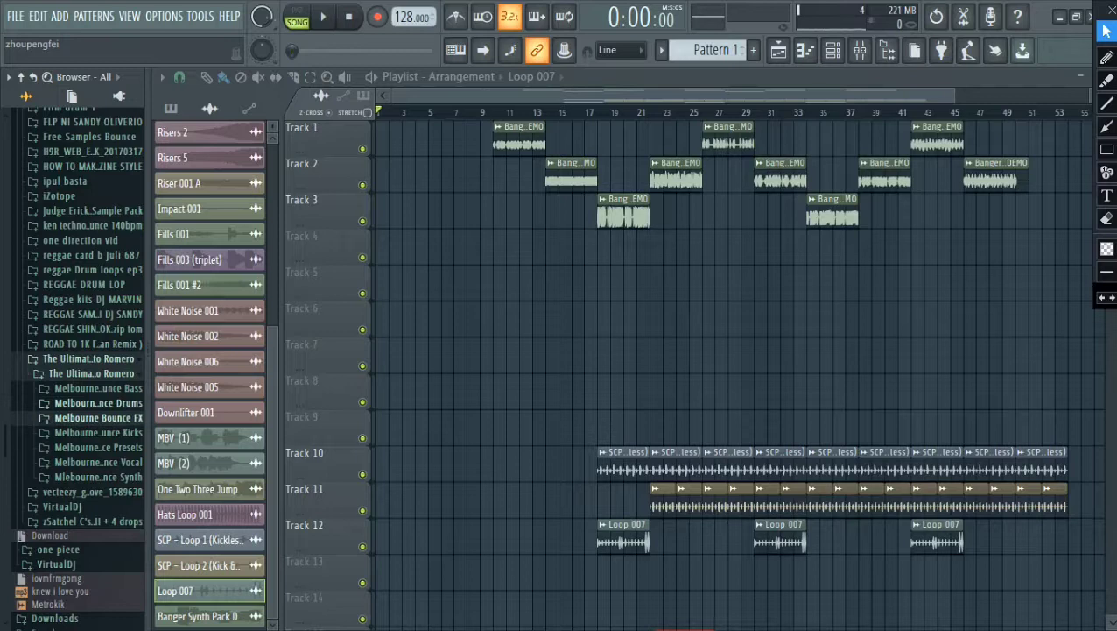
left_click(92, 418)
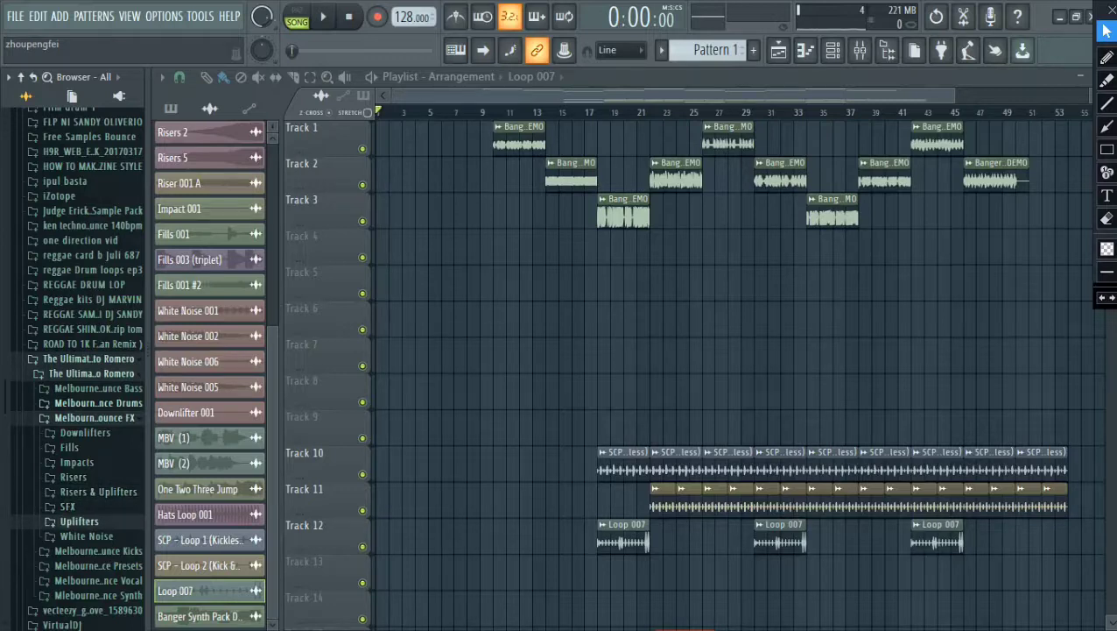
left_click(73, 476)
left_click(57, 491)
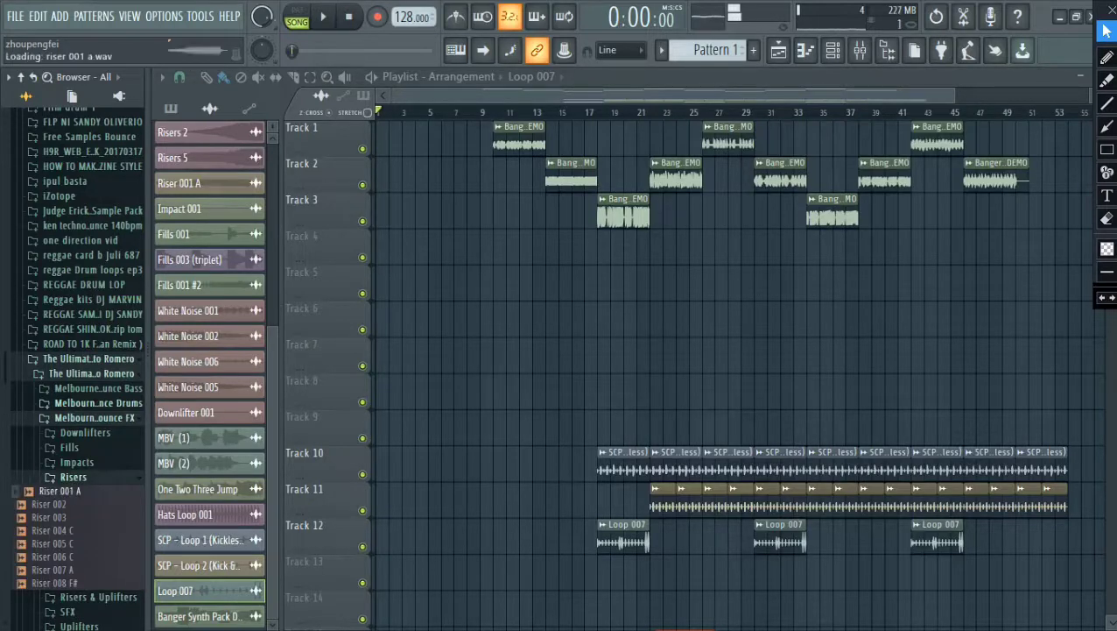
left_click_drag(57, 490, 366, 390)
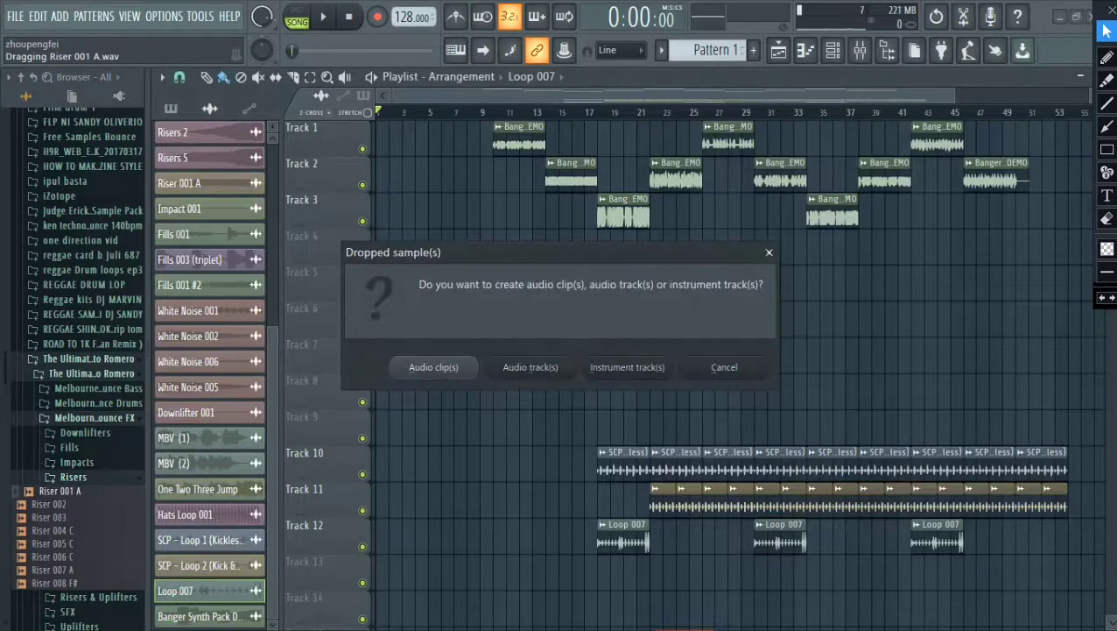
key("Escape")
left_click_drag(57, 490, 383, 354)
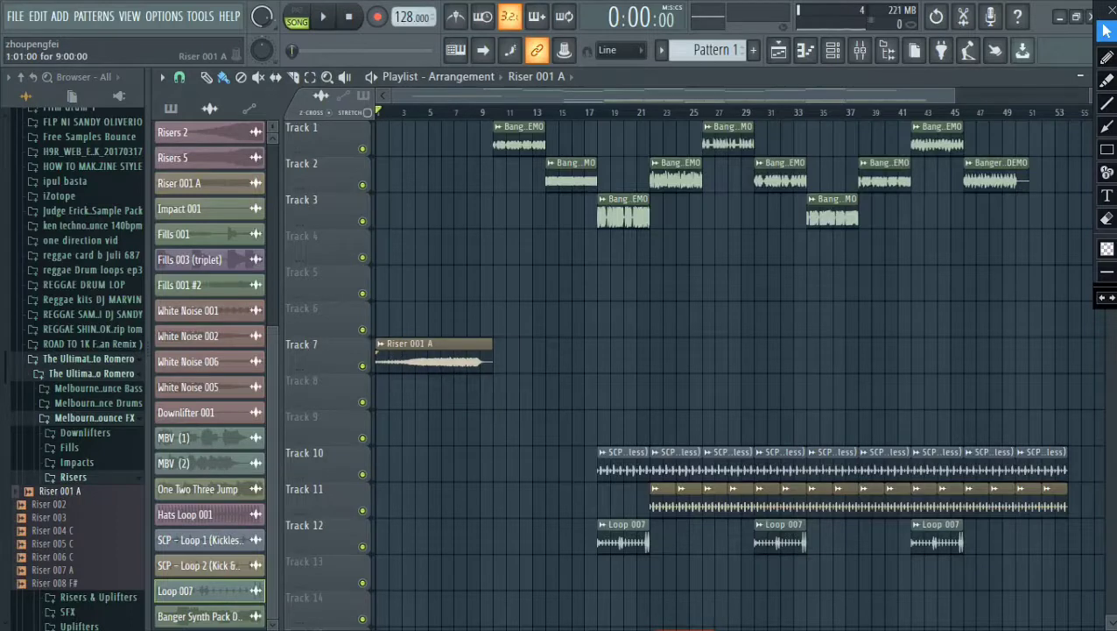
Preview Riser 002 and Riser 003, and place Riser 003 on Track 8 at bar 1
left_click(53, 503)
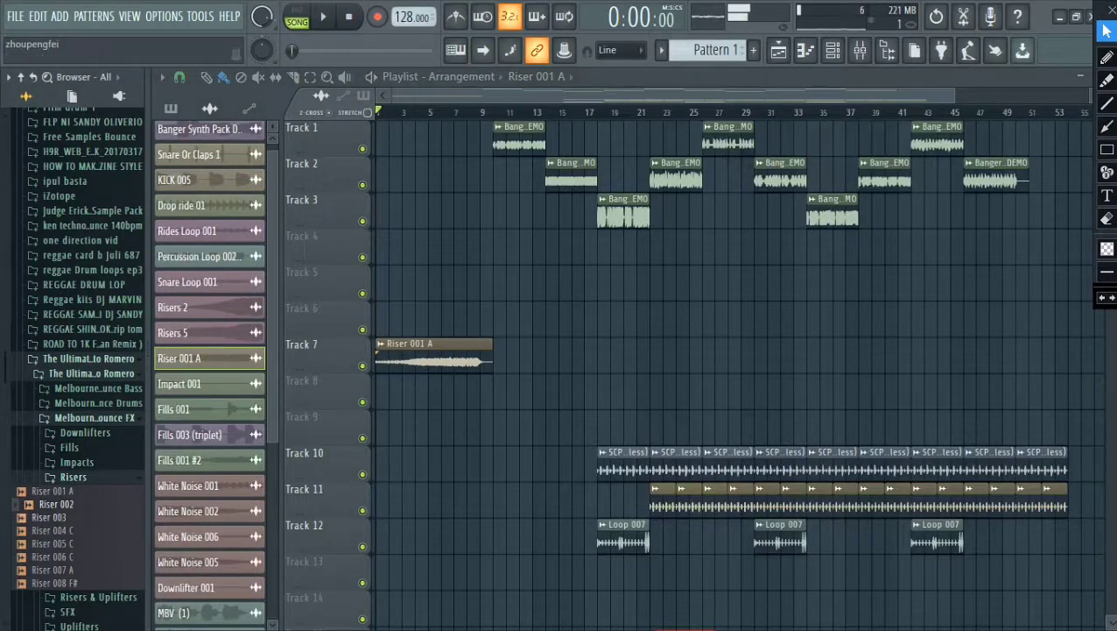
left_click(56, 517)
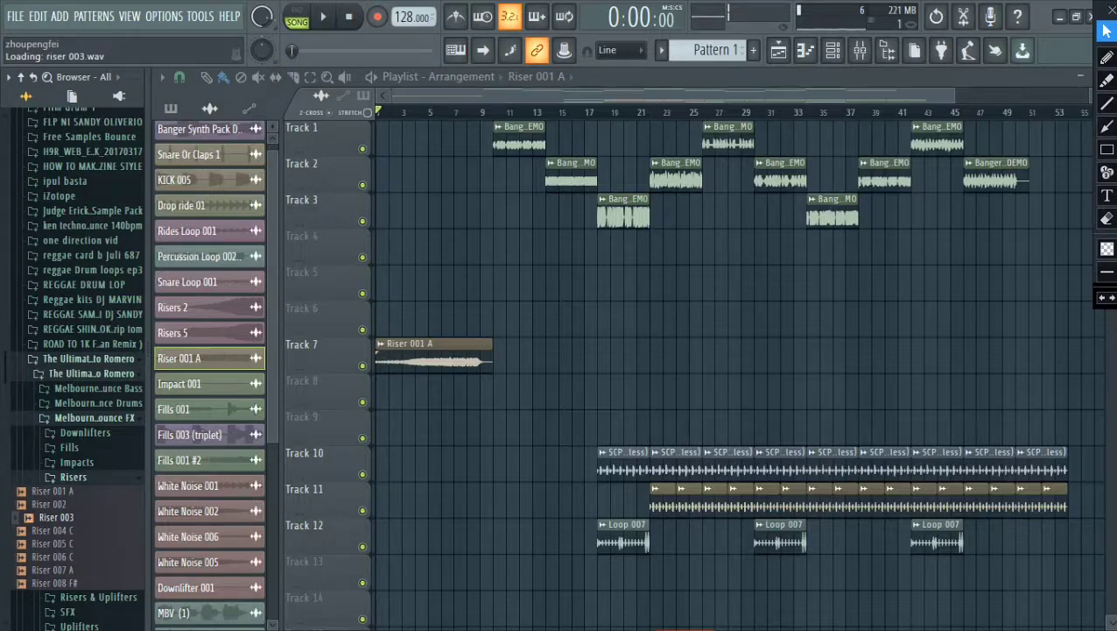
left_click_drag(56, 516, 379, 394)
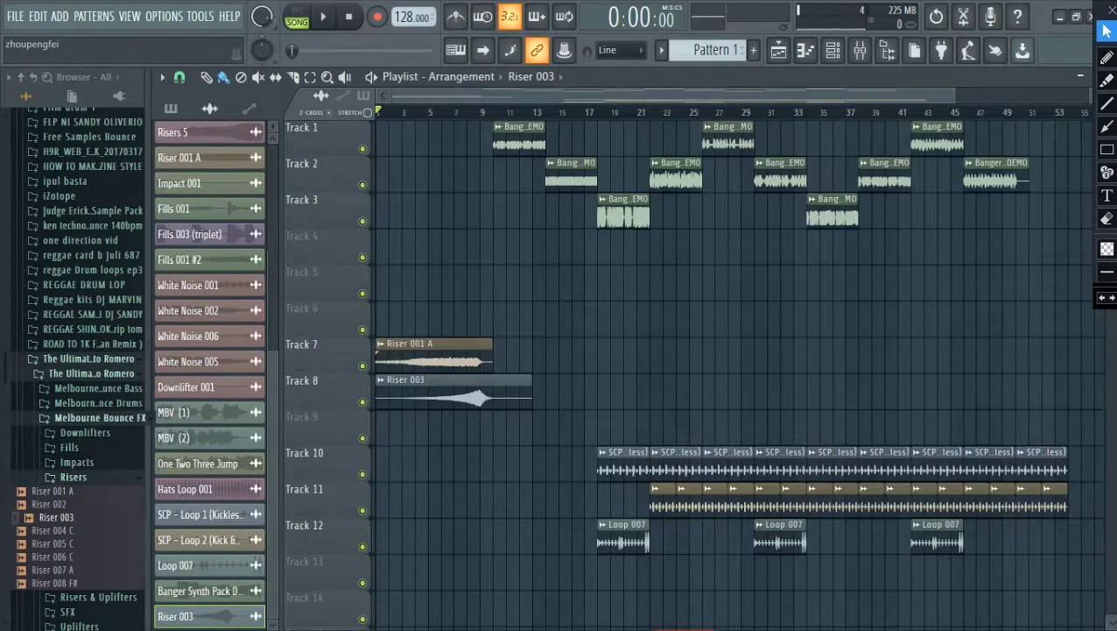
Preview the samples in the Snare folder of Melbourne Bounce Drums, down to Snare Loop 001
left_click(92, 417)
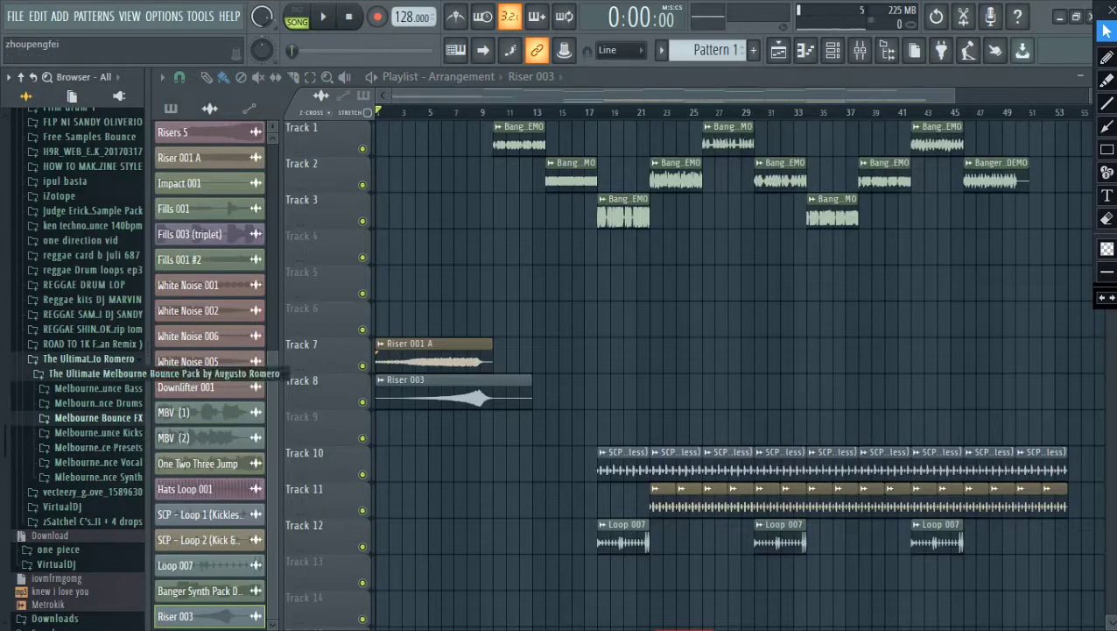
left_click(97, 403)
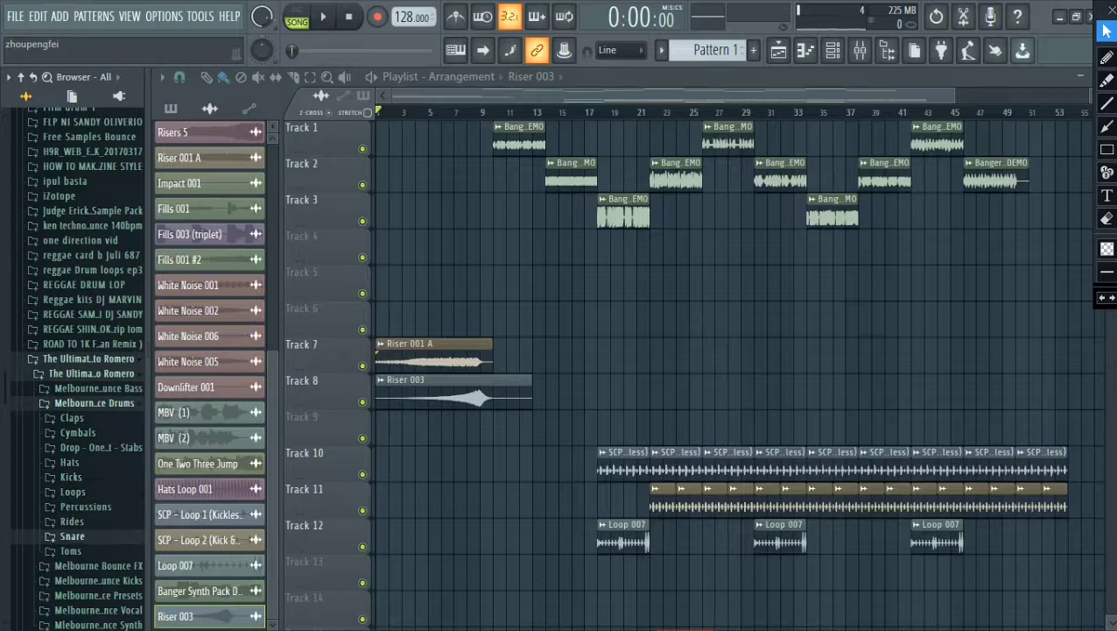
left_click(71, 536)
left_click(64, 427)
key("Down")
key("Down")
key("Down")
key("Down")
key("Down")
key("Down")
key("Down")
key("Down")
key("Down")
key("Down")
key("Down")
key("Down")
key("Down")
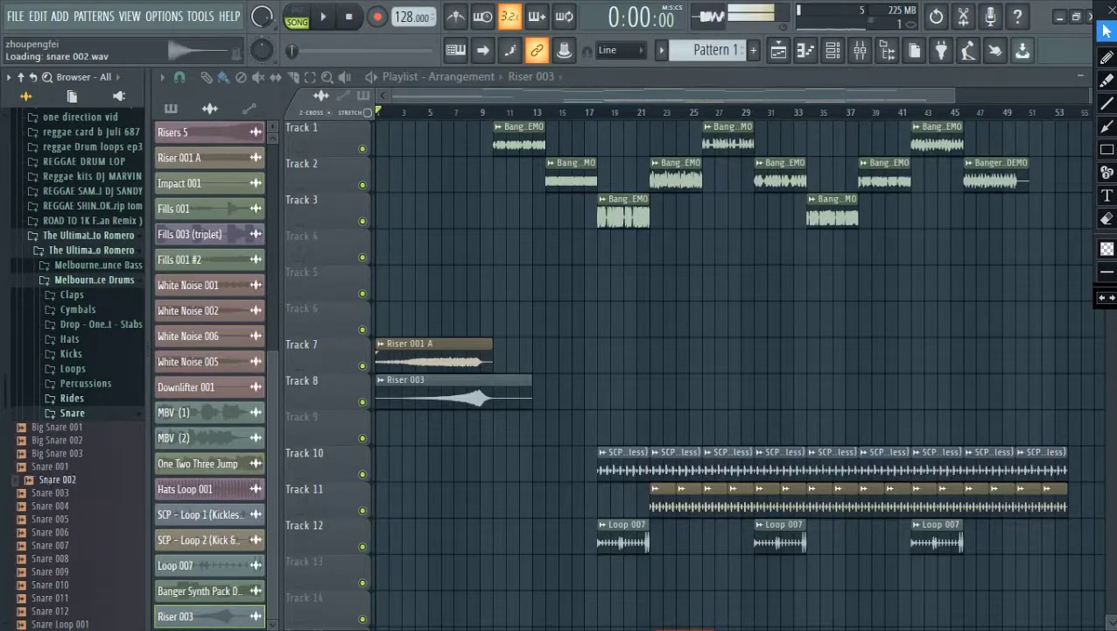
key("Down")
key("Down")
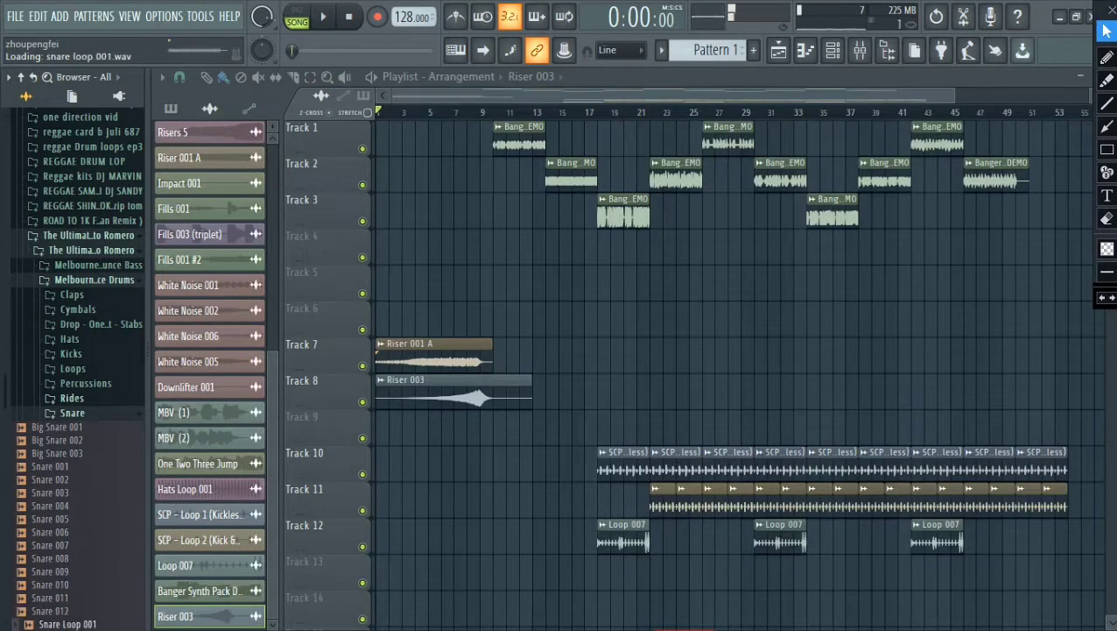
key("Down")
key("Up")
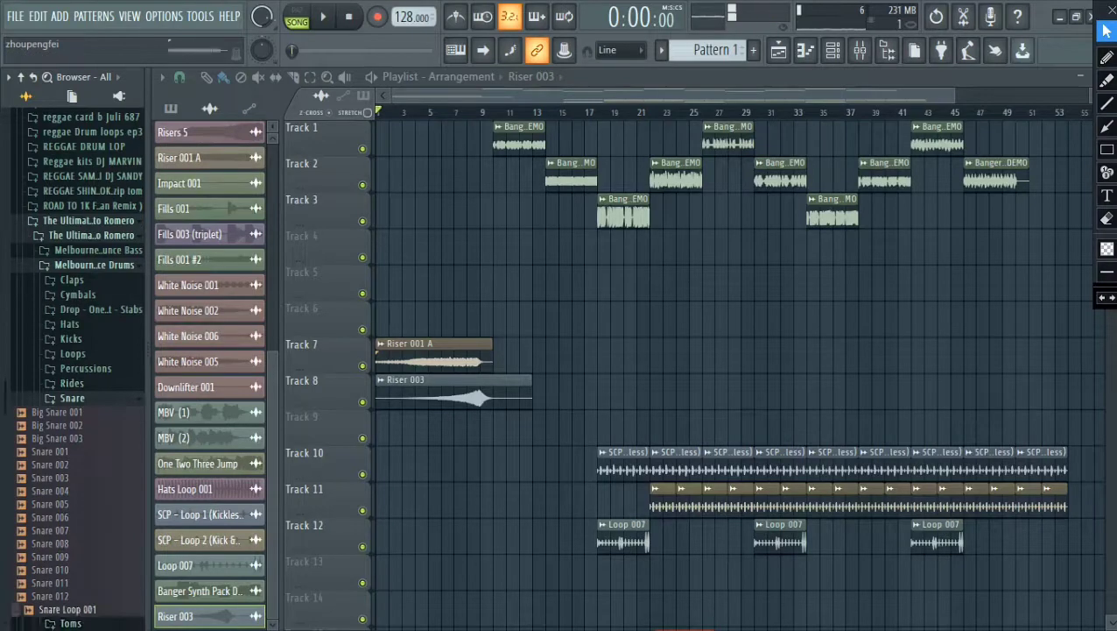
Collapse the Snare folder and check the Loops folder of Melbourne Bounce Drums for usable samples
key("Left")
key("Up")
key("Down")
key("Down")
key("Down")
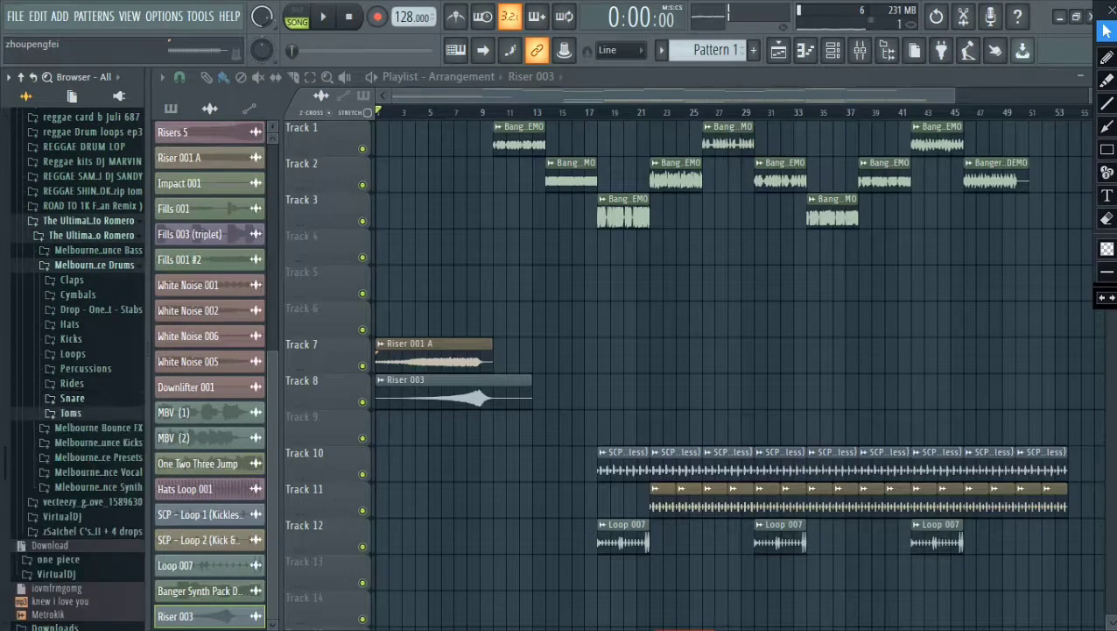
key("Up")
key("Up")
key("Up")
key("Up")
key("Up")
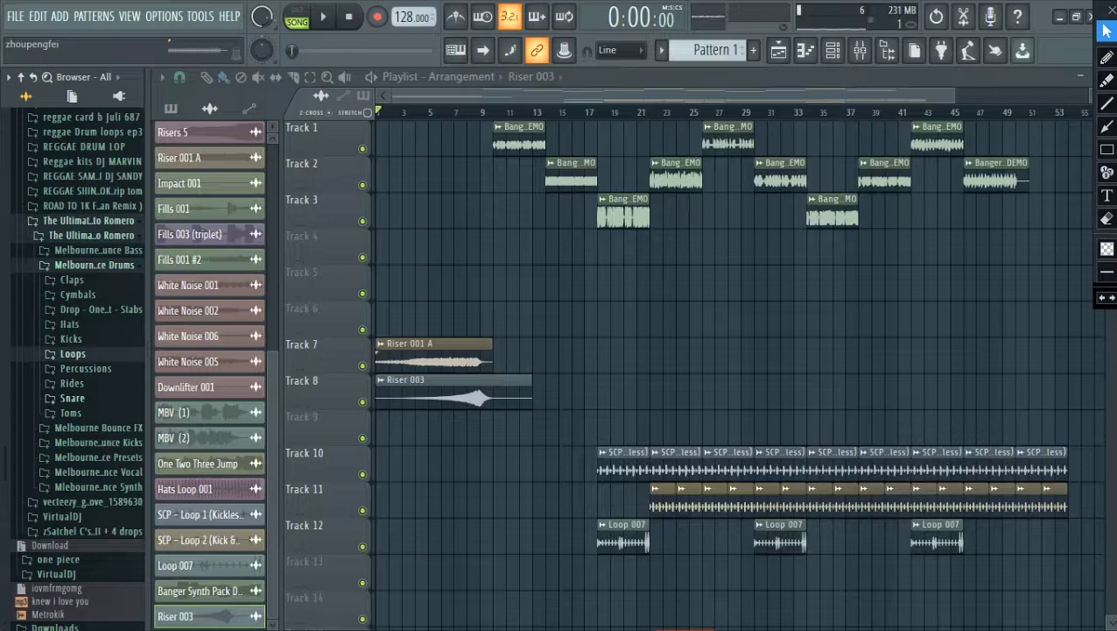
key("Right")
key("Down")
key("Down")
key("Left")
key("Left")
key("Up")
key("Up")
key("Up")
key("Up")
key("Up")
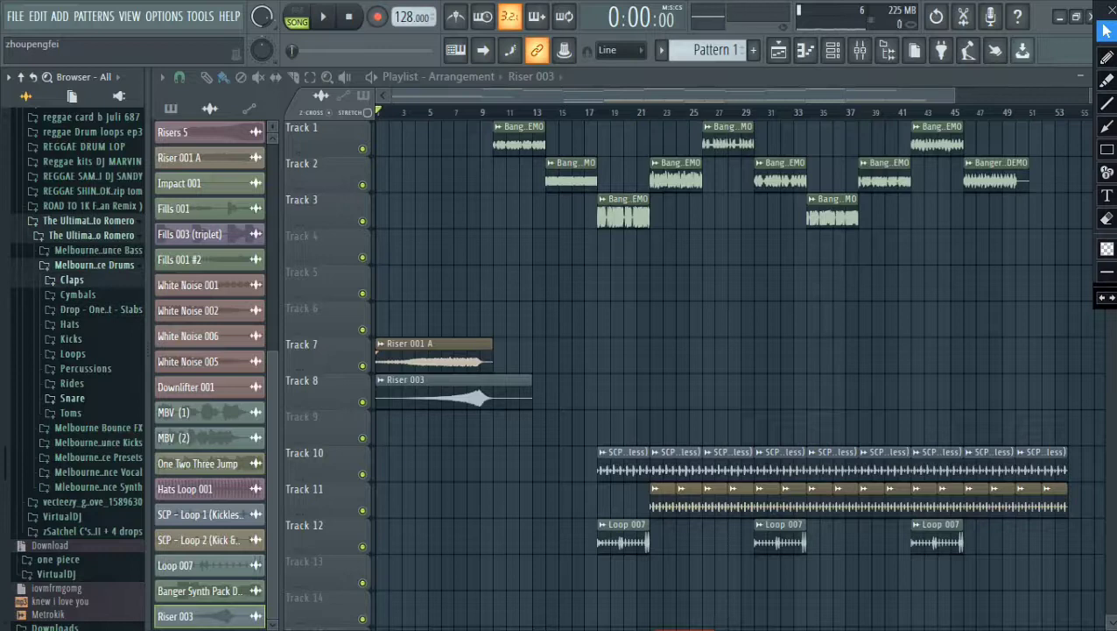
Look through the subfolders of Melbourne Bounce Drums from Claps to Toms, and collapse the drums folder
key("Down")
key("Down")
key("Down")
key("Down")
key("Down")
key("Down")
key("Down")
key("Down")
key("Down")
key("Up")
key("Up")
key("Up")
key("Up")
key("Up")
key("Up")
key("Up")
key("Up")
key("Up")
key("Up")
key("Left")
key("Down")
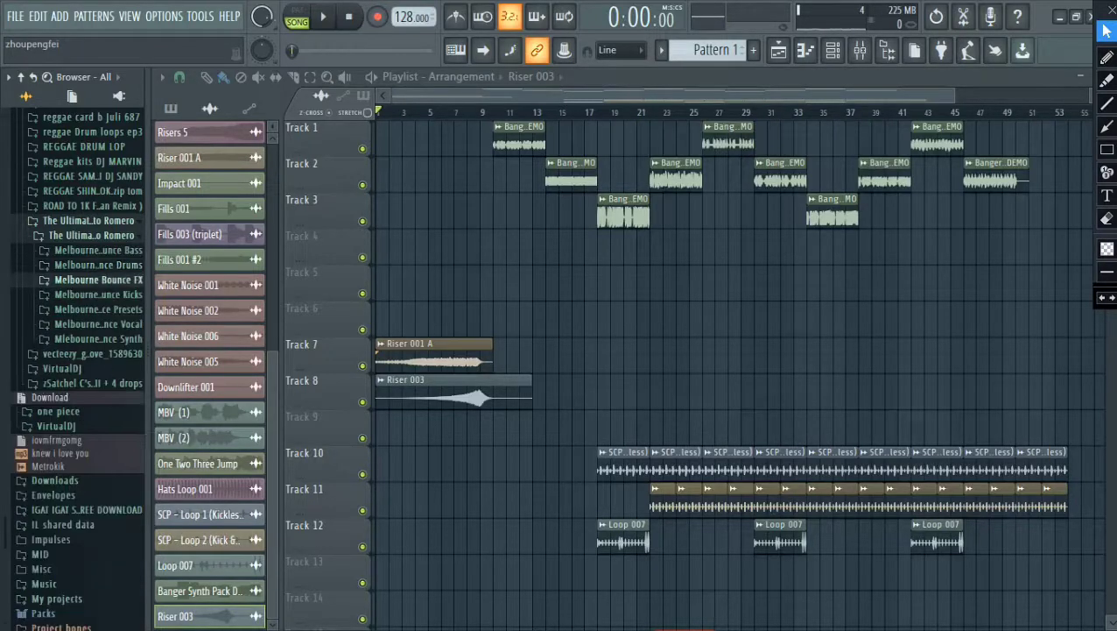
Browse the kick folders of Melbourne Bounce Kicks, including 01 Kicks 128 bpm, and collapse the kicks folder
key("Down")
key("Right")
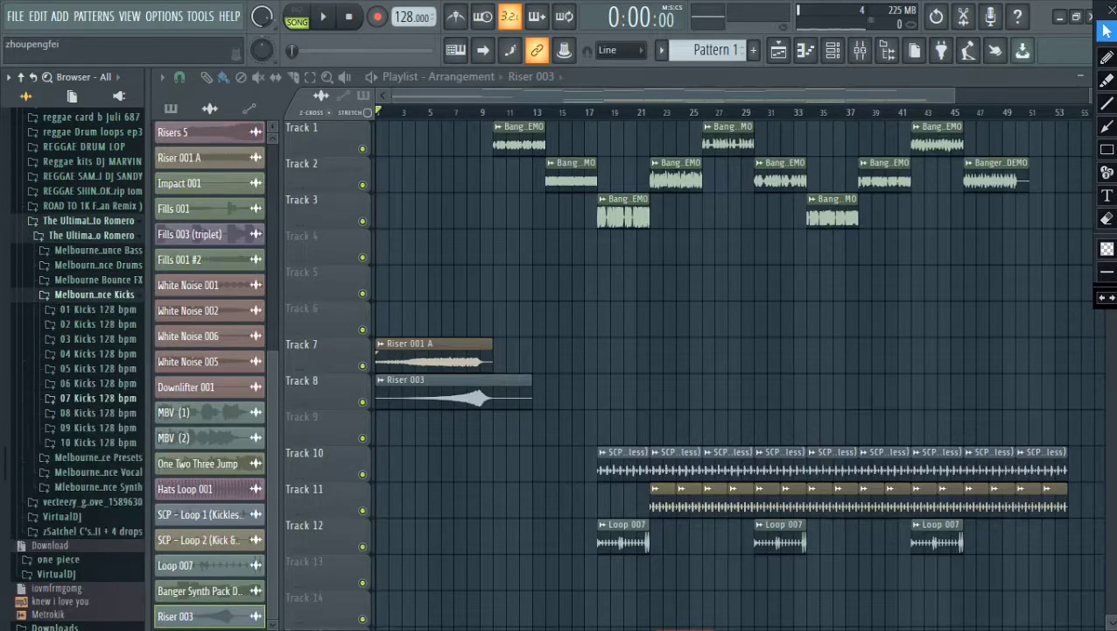
key("Down")
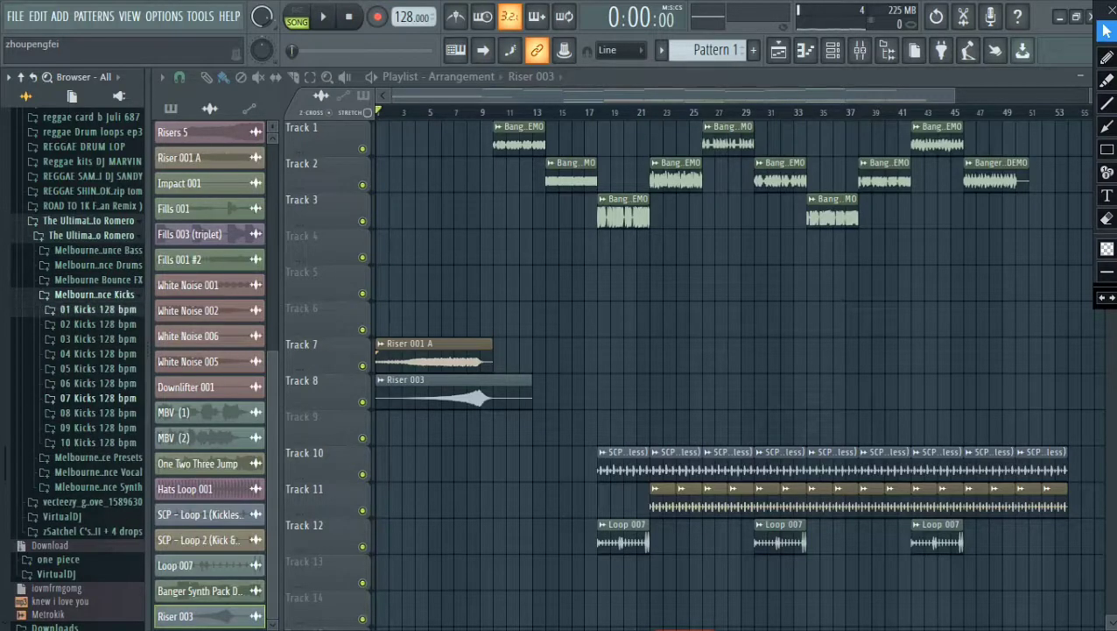
key("Right")
key("Down")
key("Down")
key("Down")
key("Down")
key("Down")
key("Down")
key("Down")
key("Down")
key("Down")
key("Down")
key("Left")
key("Down")
key("Down")
key("Down")
key("Down")
key("Down")
key("Down")
key("Left")
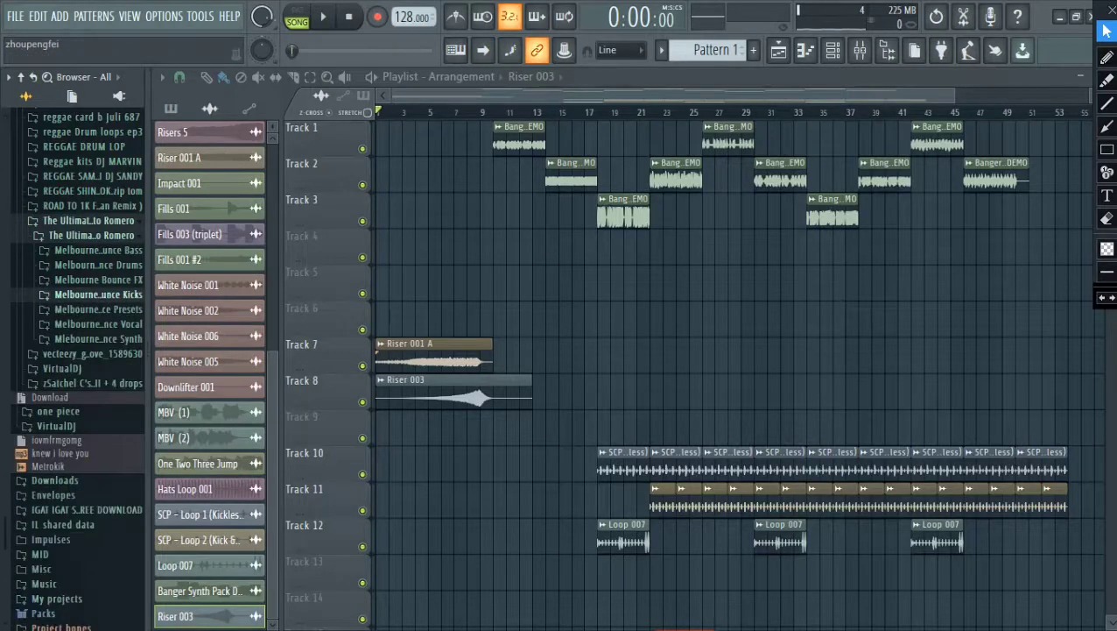
Check the Melbourne Bounce Presets folder and the neighbouring folders of the sample pack
key("Down")
key("Right")
key("Down")
key("Left")
key("Up")
key("Up")
key("Up")
key("Down")
key("Down")
key("Down")
key("Down")
key("Up")
key("Up")
key("Up")
key("Up")
Recheck the Melbourne Bounce Drums subfolders from Claps to Kicks, and collapse the drums folder
key("Right")
key("Down")
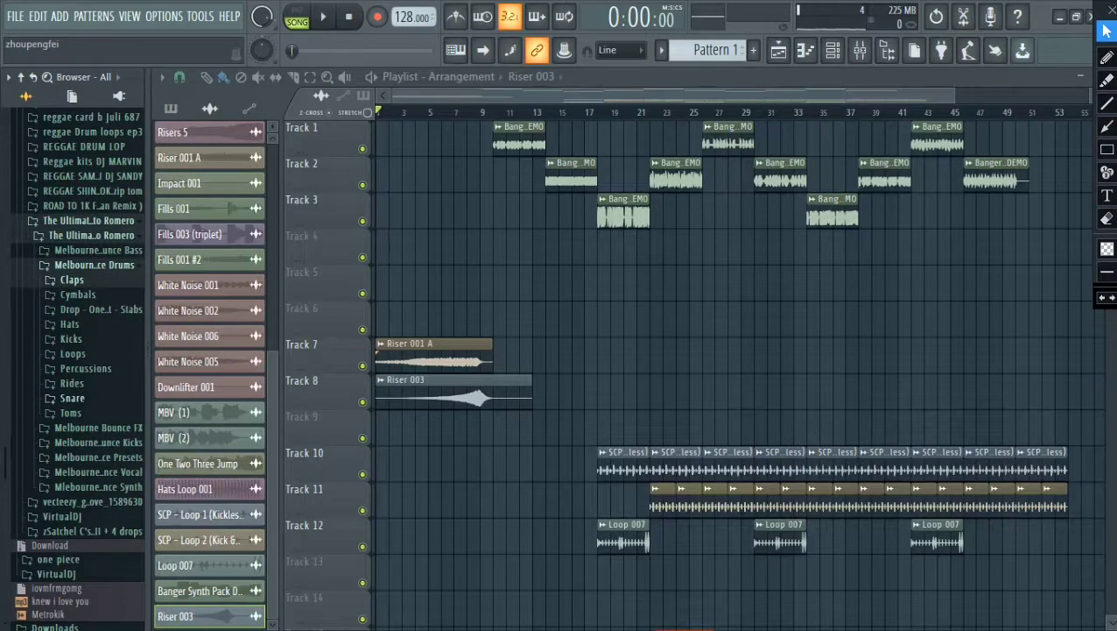
key("Down")
key("Down")
key("Down")
key("Down")
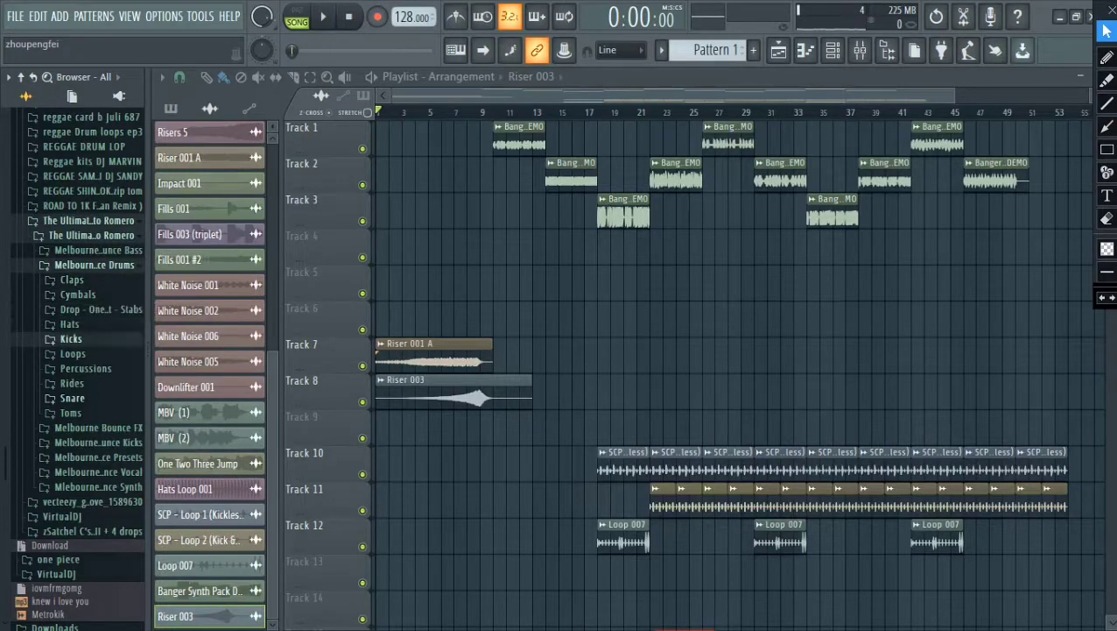
key("Left")
key("Left")
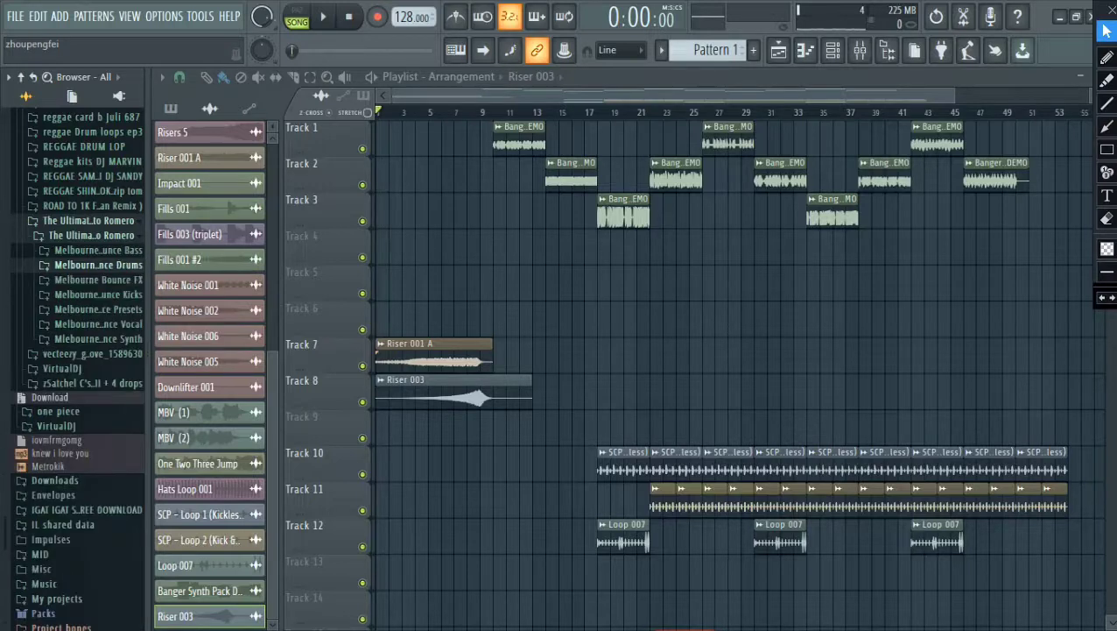
Expand Melbourne Bounce FX, collapse its Risers folder, and open the Uplifters folder
key("Down")
key("Down")
key("Down")
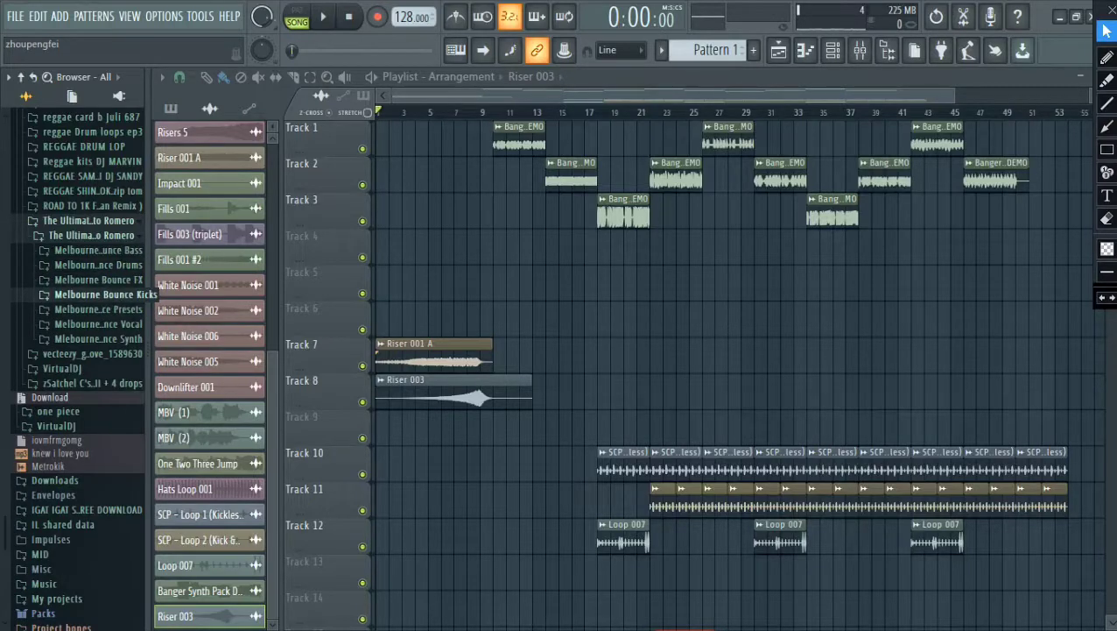
key("Up")
key("Up")
key("Right")
key("Down")
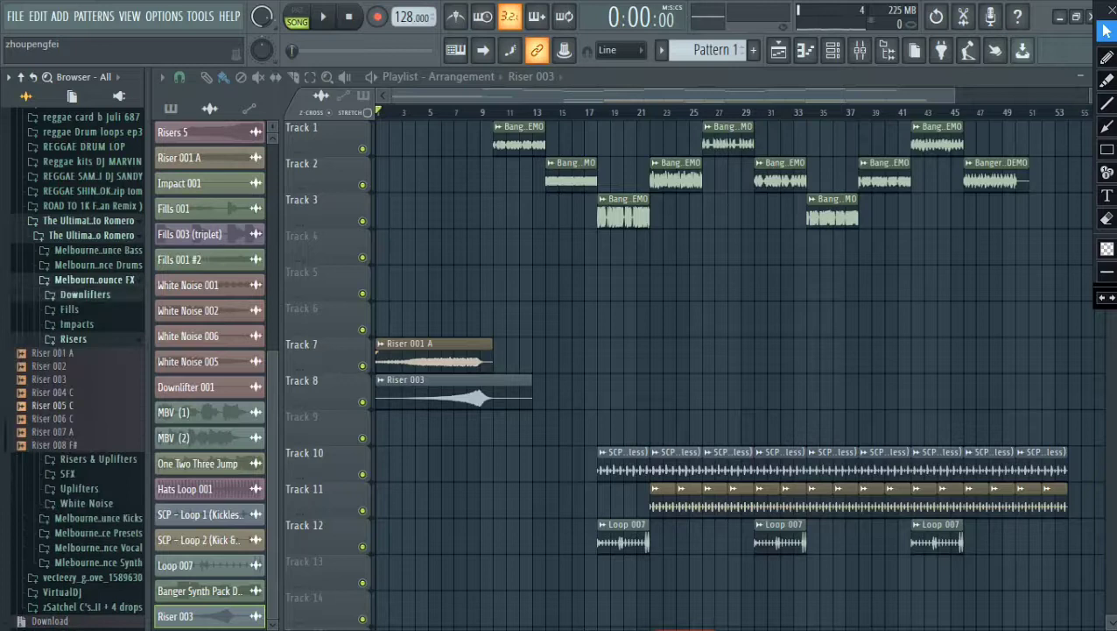
key("Down")
key("Down")
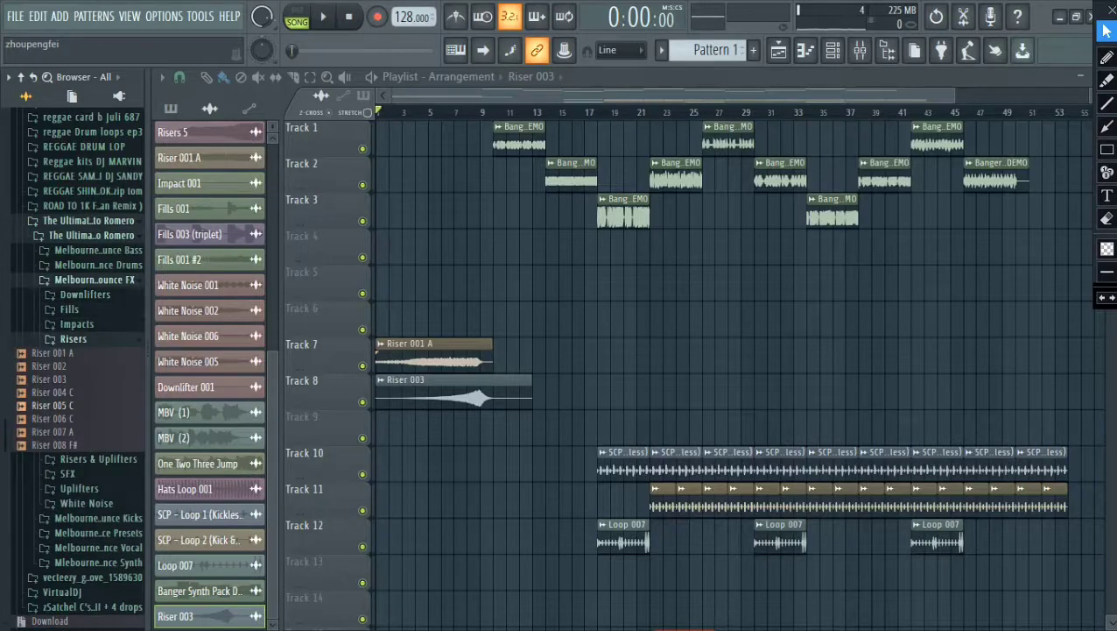
key("Left")
key("Down")
key("Down")
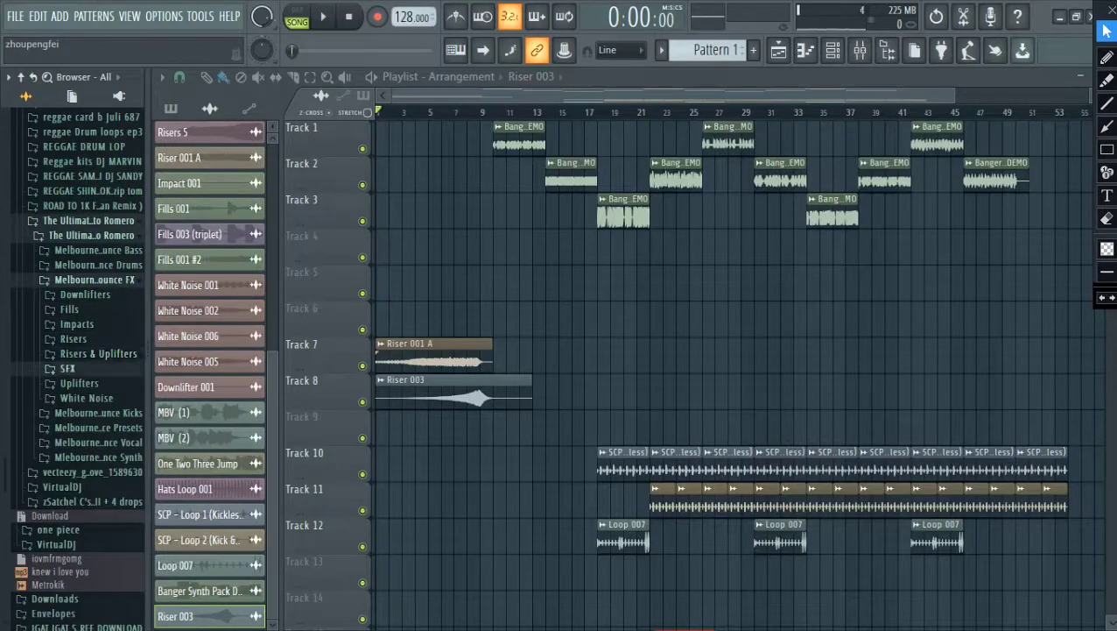
key("Down")
key("Right")
Preview the uplifter samples from Uplifter 001 onward, and place Uplifter 008 on Track 9 at bar 7
key("Down")
key("Down")
key("Down")
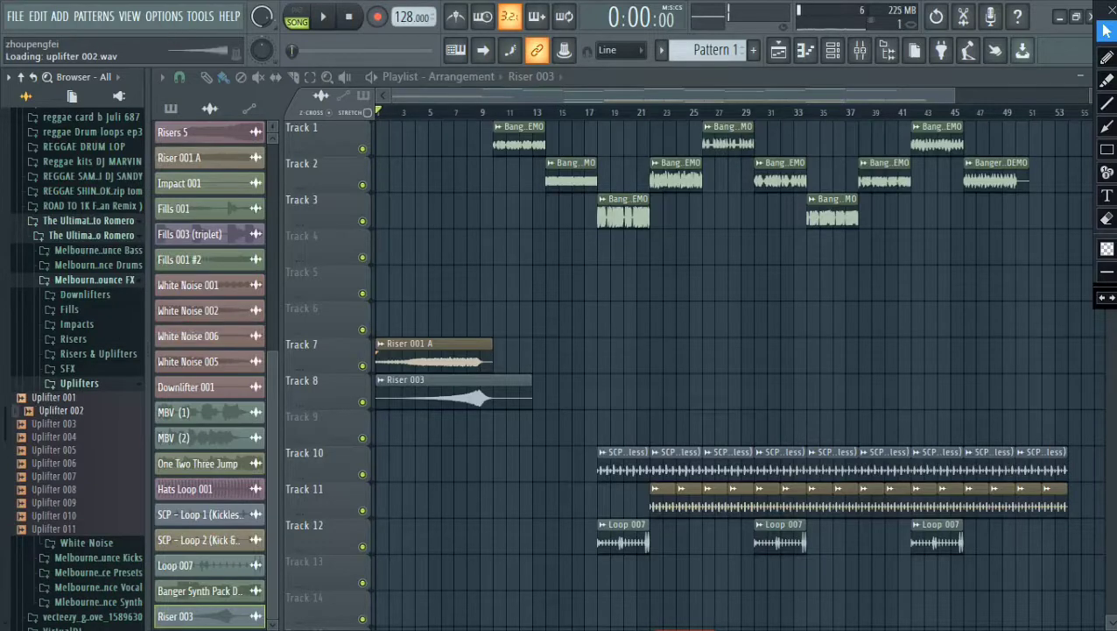
key("Down")
key("Down")
key("Down")
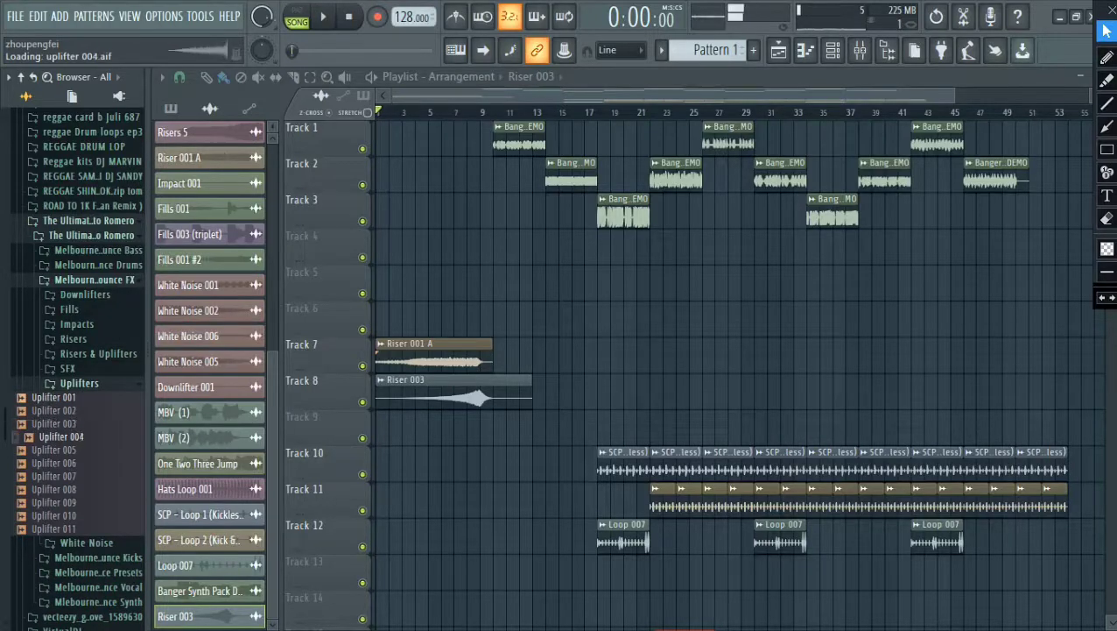
key("Down")
key("Down")
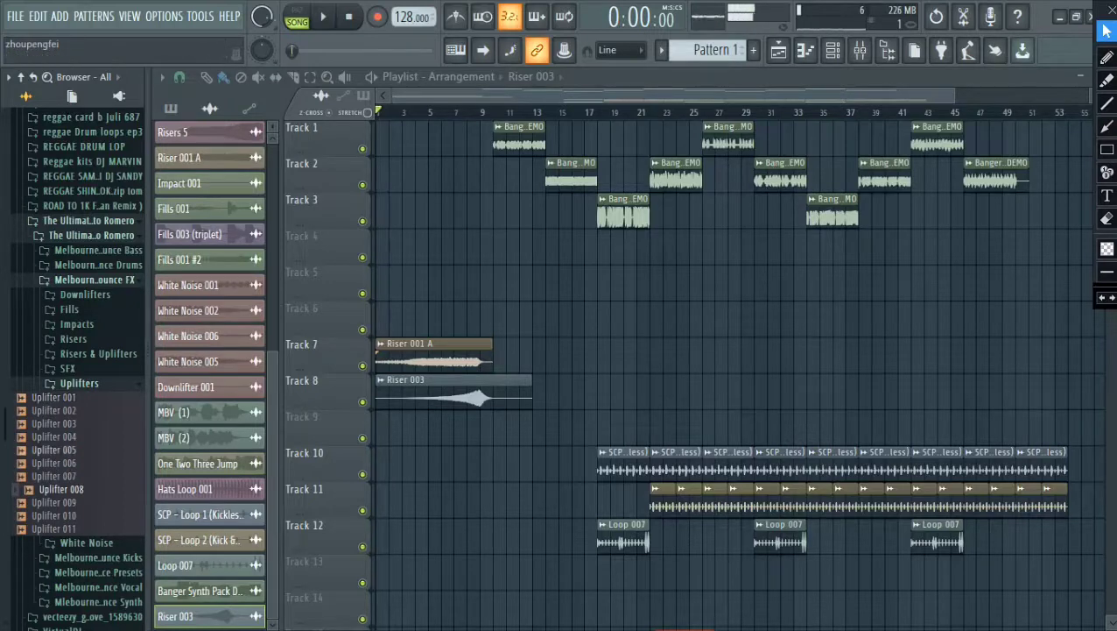
left_click_drag(61, 489, 434, 422)
left_click_drag(440, 430, 467, 430)
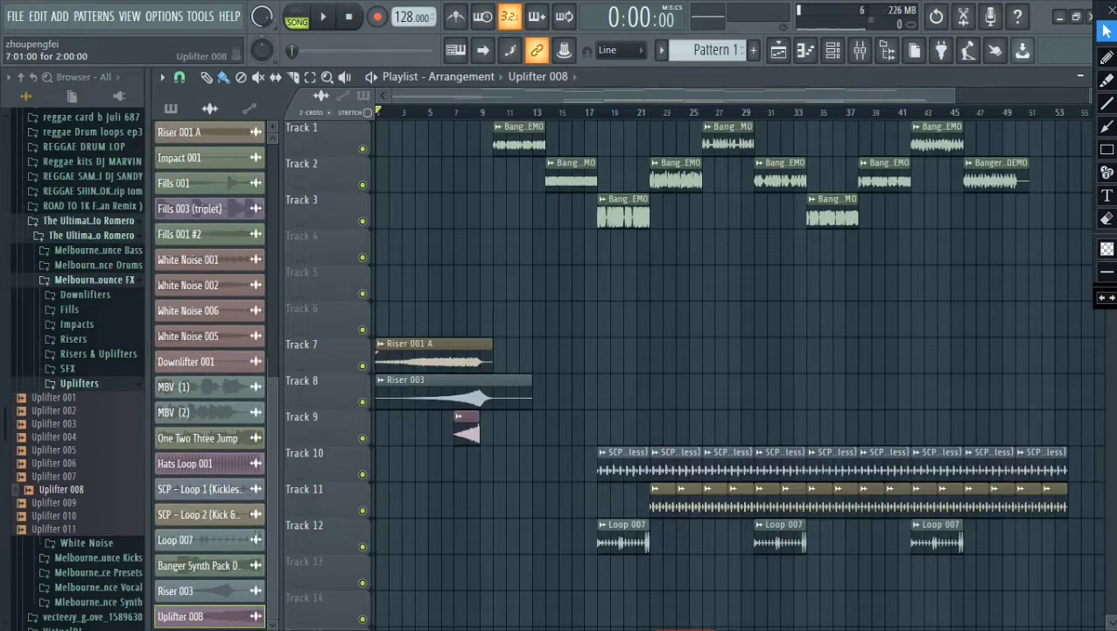
Lower the Uplifter 008 clip's channel volume to 33% and close its settings
double_click(467, 429)
left_click_drag(455, 217, 454, 288)
left_click_drag(562, 315, 561, 350)
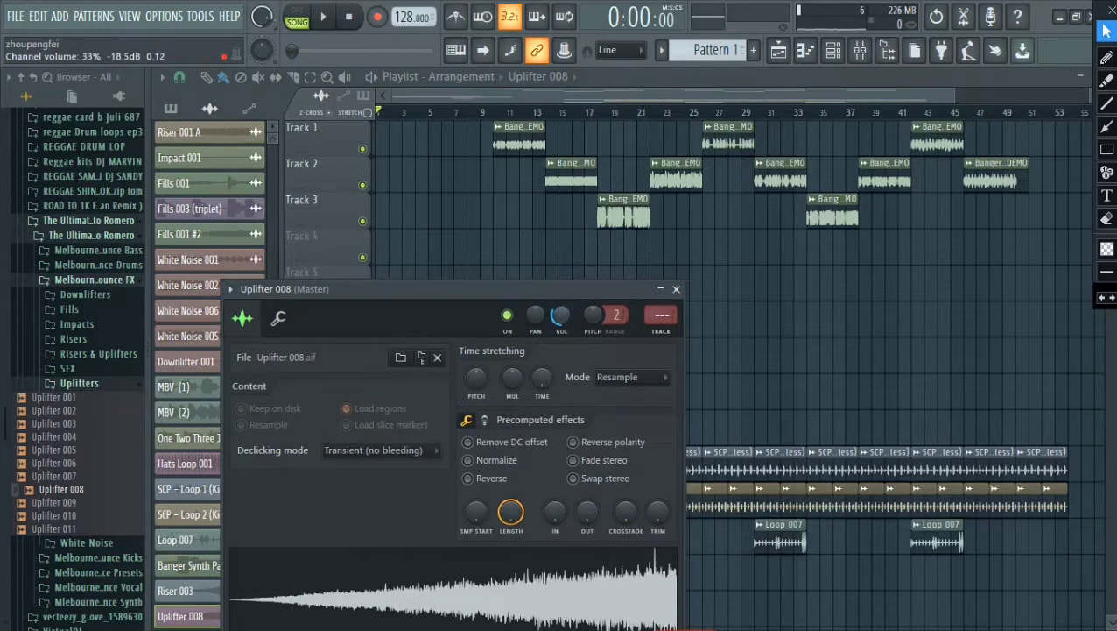
left_click(676, 288)
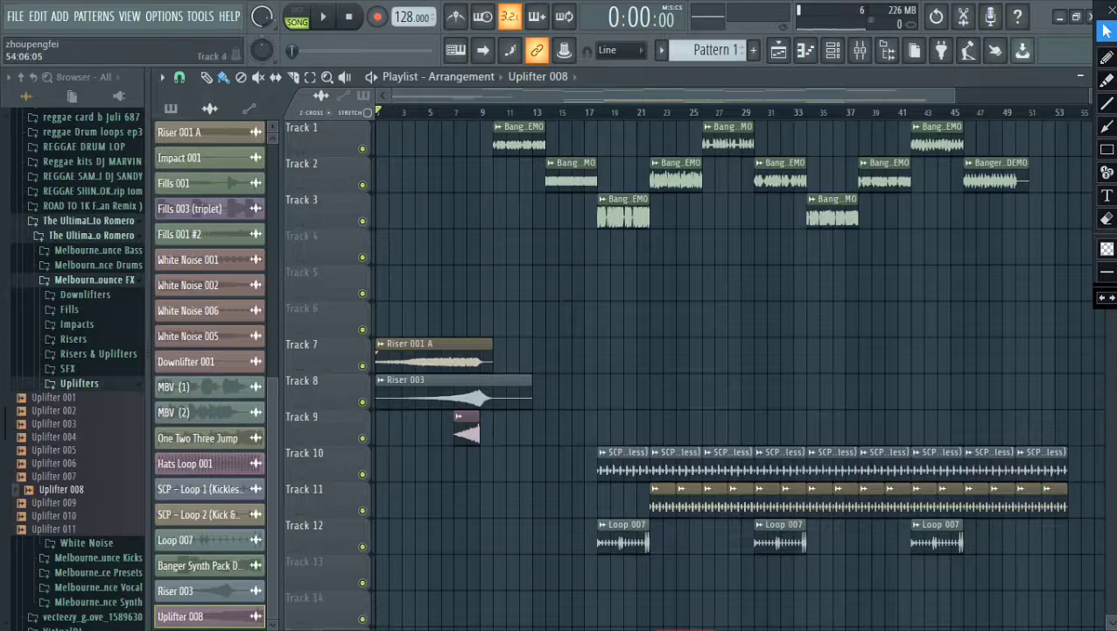
Mark the end of the Riser 003 clip on Track 8 with a red arrow annotation
left_click(1107, 128)
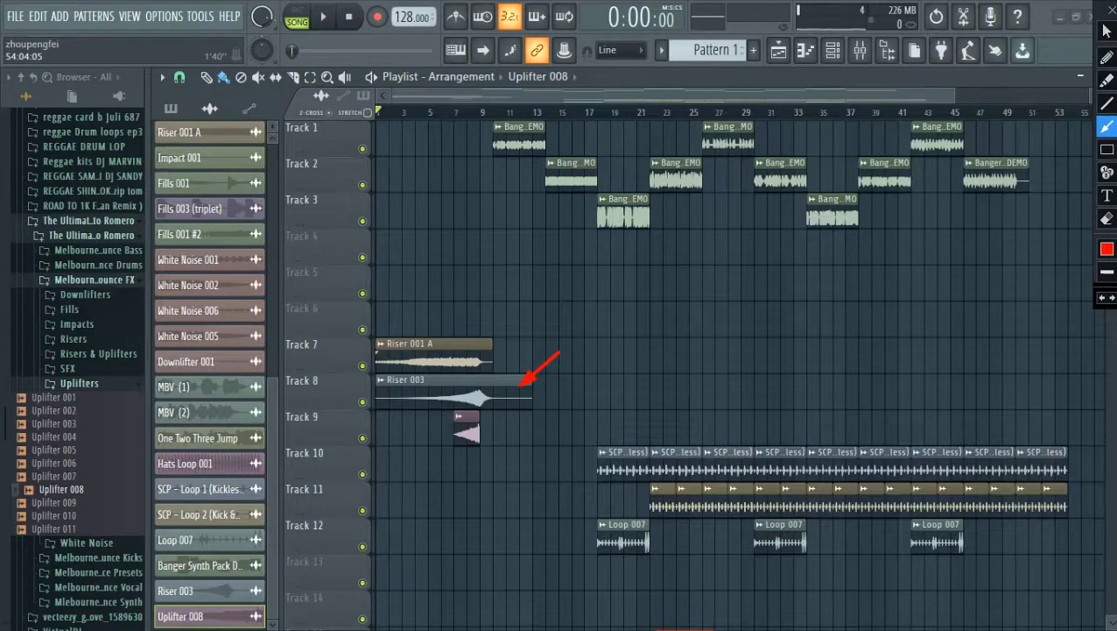
left_click(1107, 31)
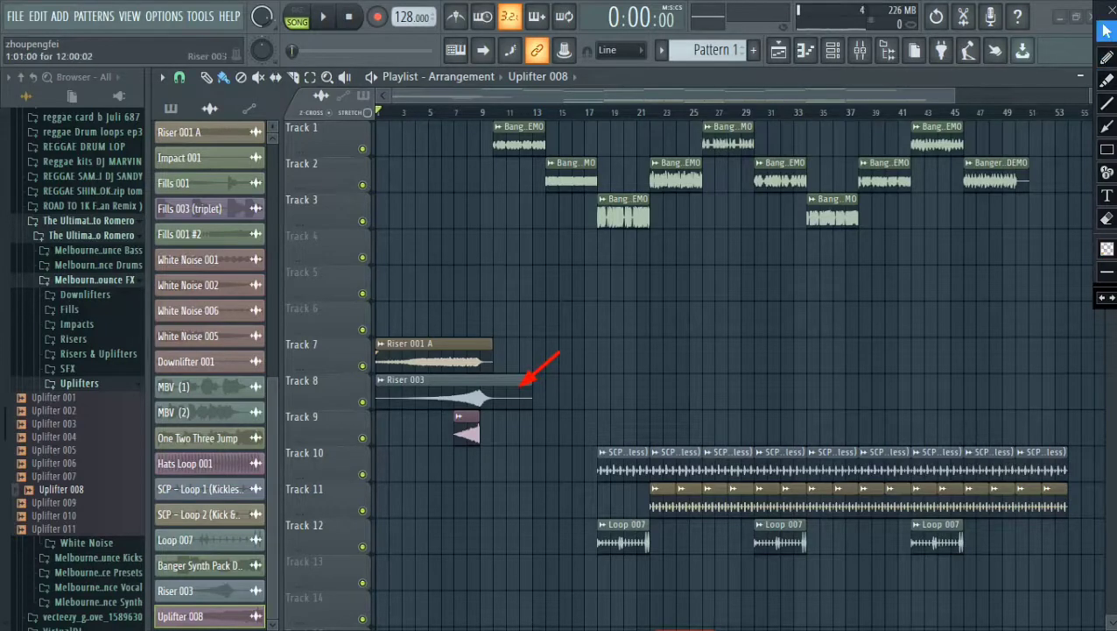
Open the Riser 003 clip's settings and try out Normalize, switching it back off
double_click(521, 384)
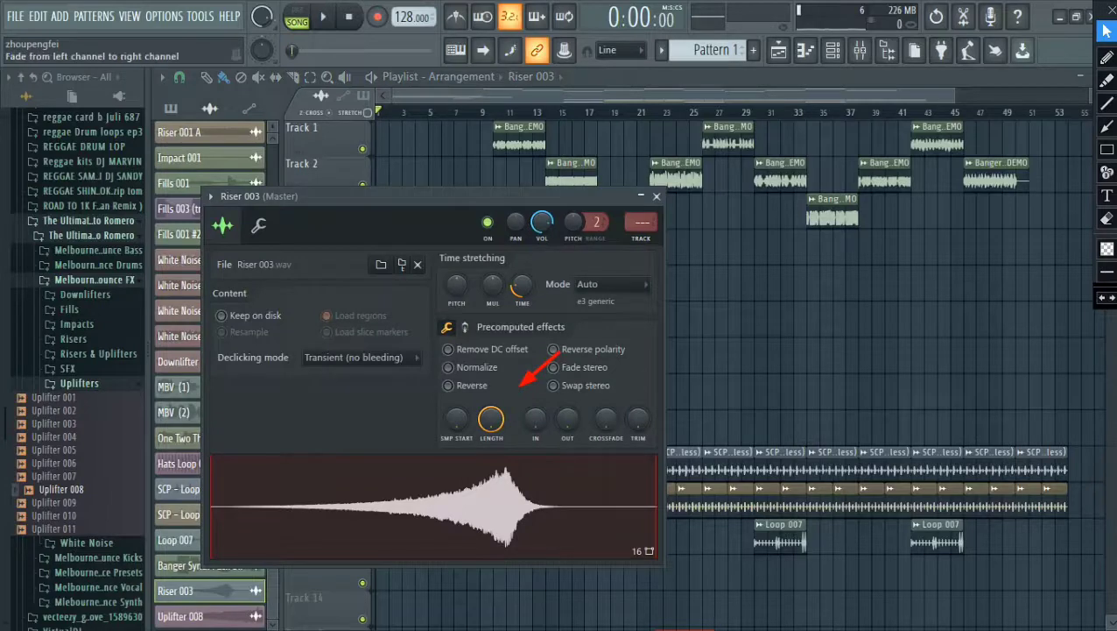
left_click(448, 367)
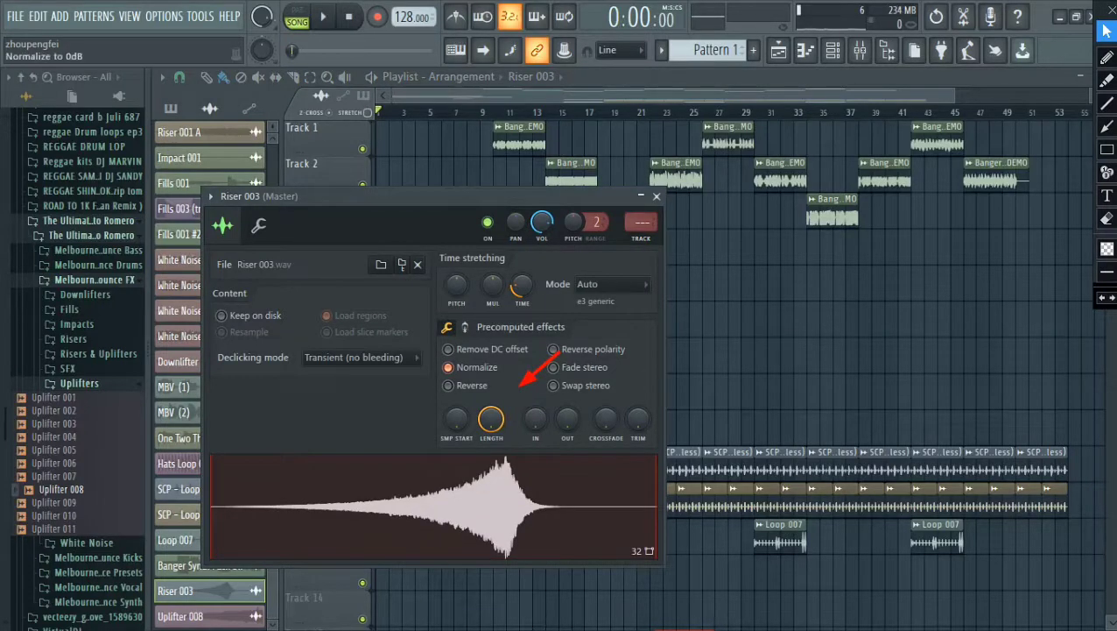
left_click(448, 367)
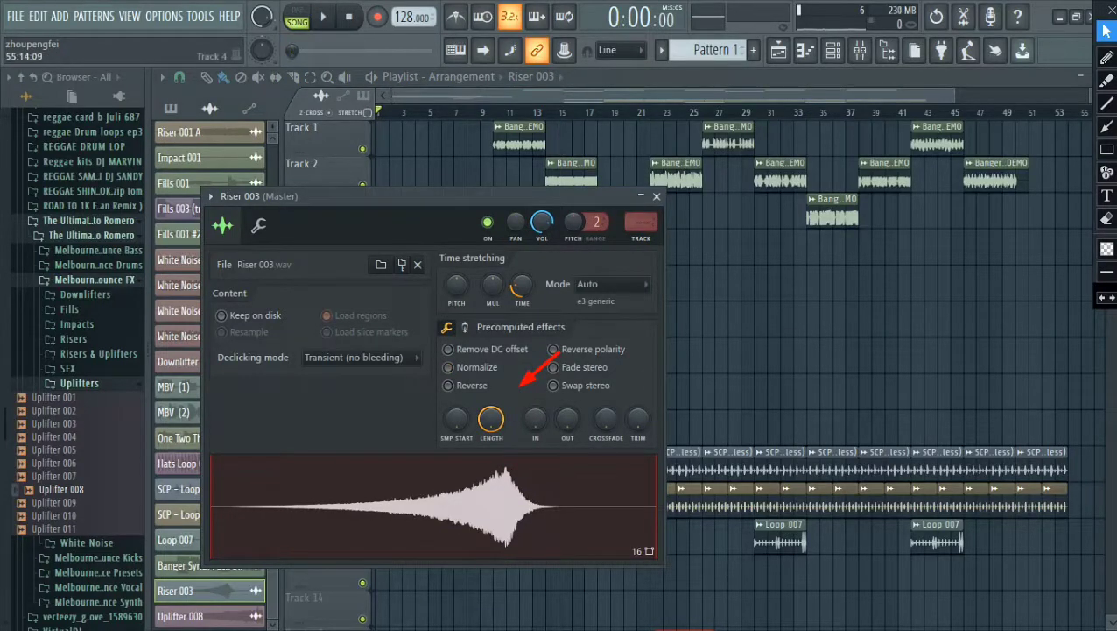
Erase the red arrow annotation and lower Riser 003's channel volume to 49%
left_click(1107, 218)
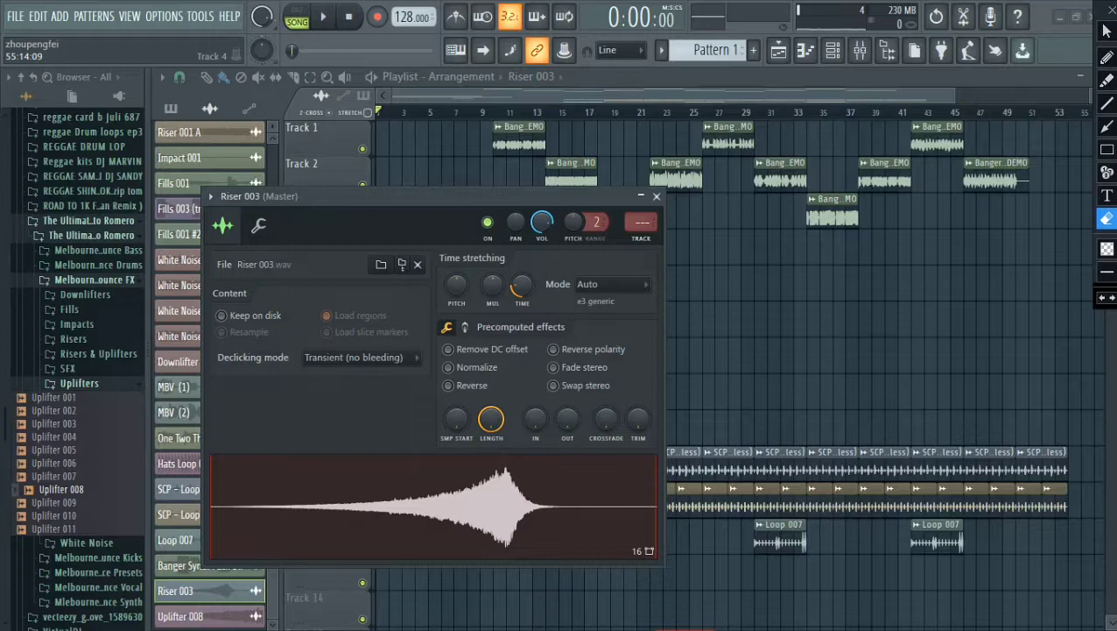
left_click(1107, 30)
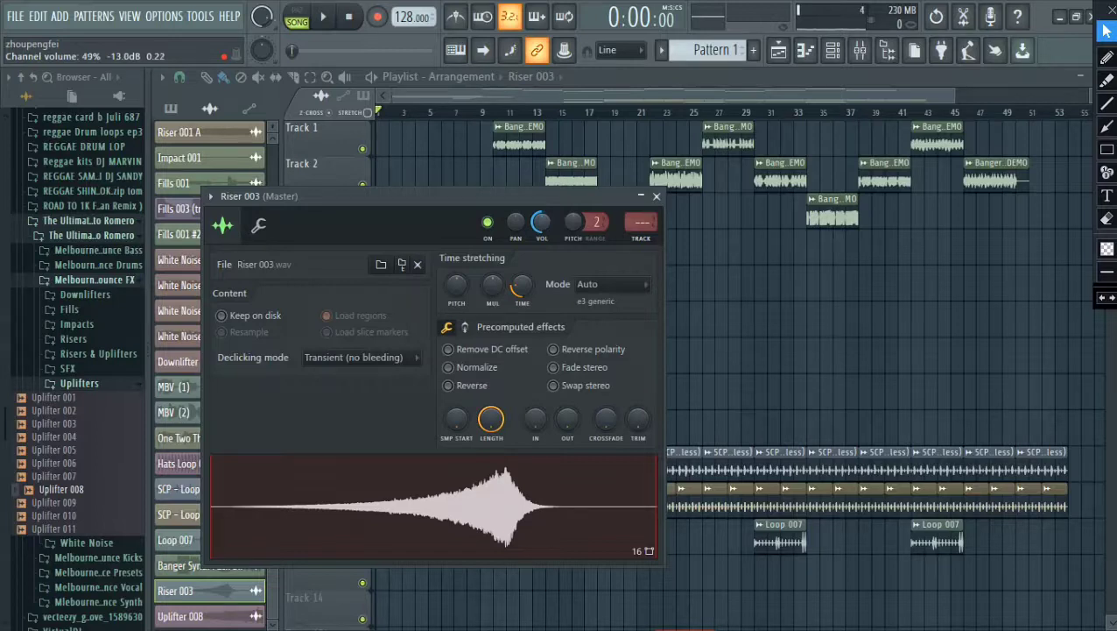
Highlight the Riser 003 volume knob with red rectangle annotations, keeping red as the drawing color
key("e")
left_click(1106, 149)
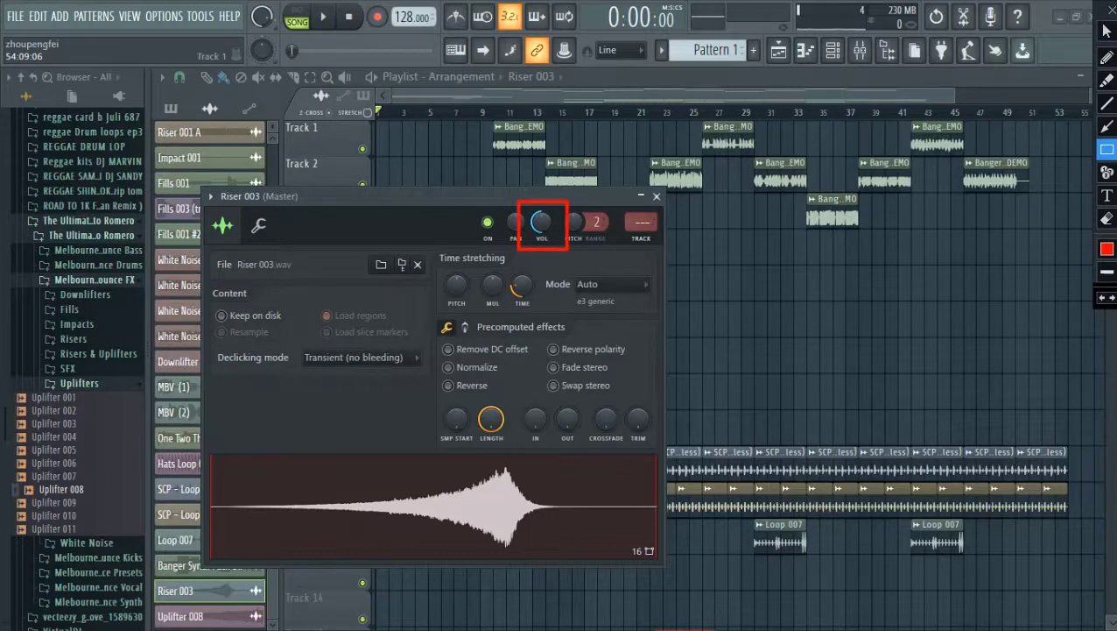
left_click(1107, 249)
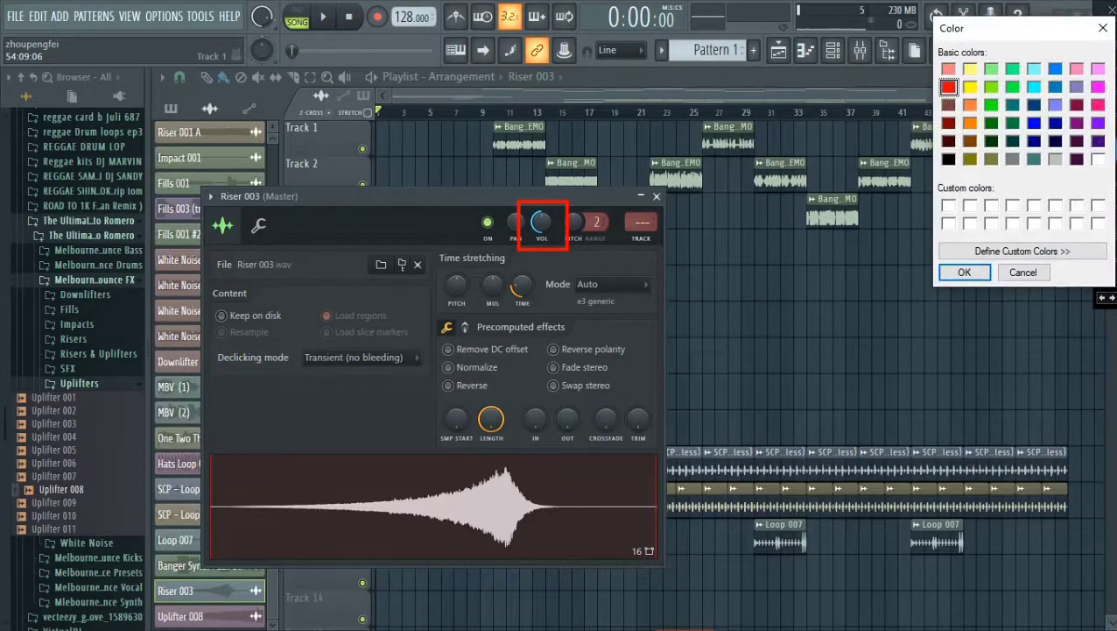
left_click(964, 272)
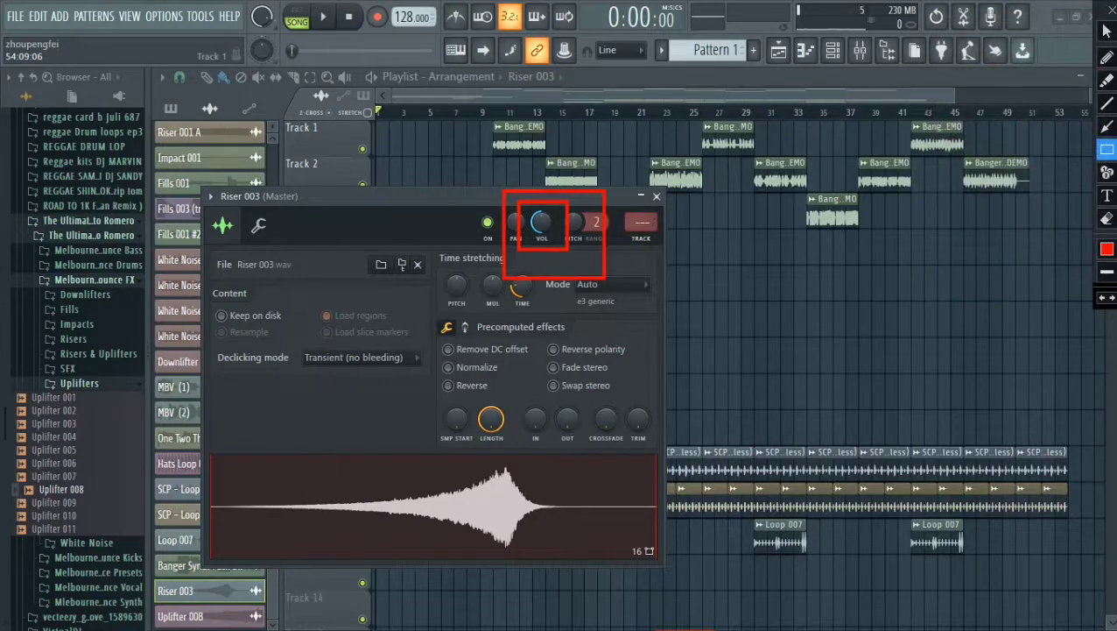
Erase the red rectangle annotations around the volume knob and close the Riser 003 settings
left_click(1107, 218)
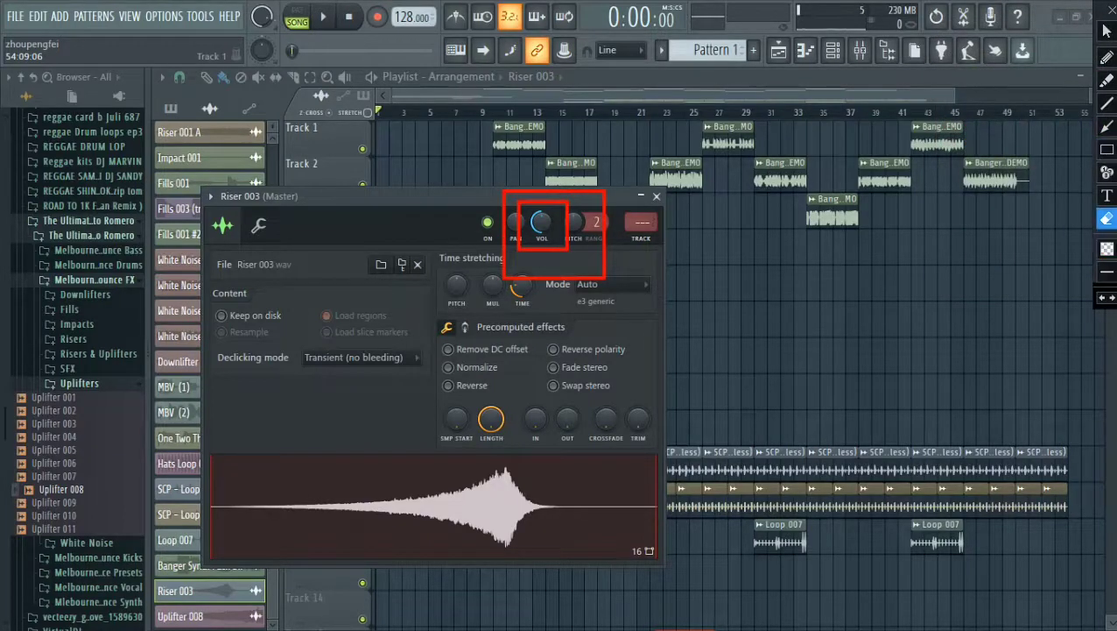
key("Delete")
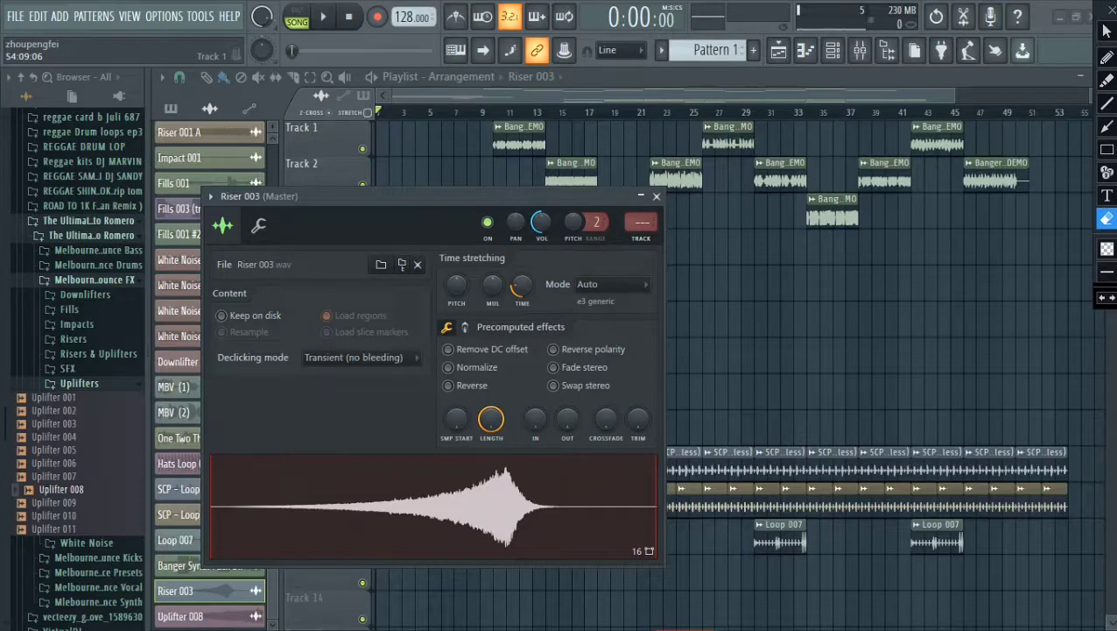
left_click(1107, 32)
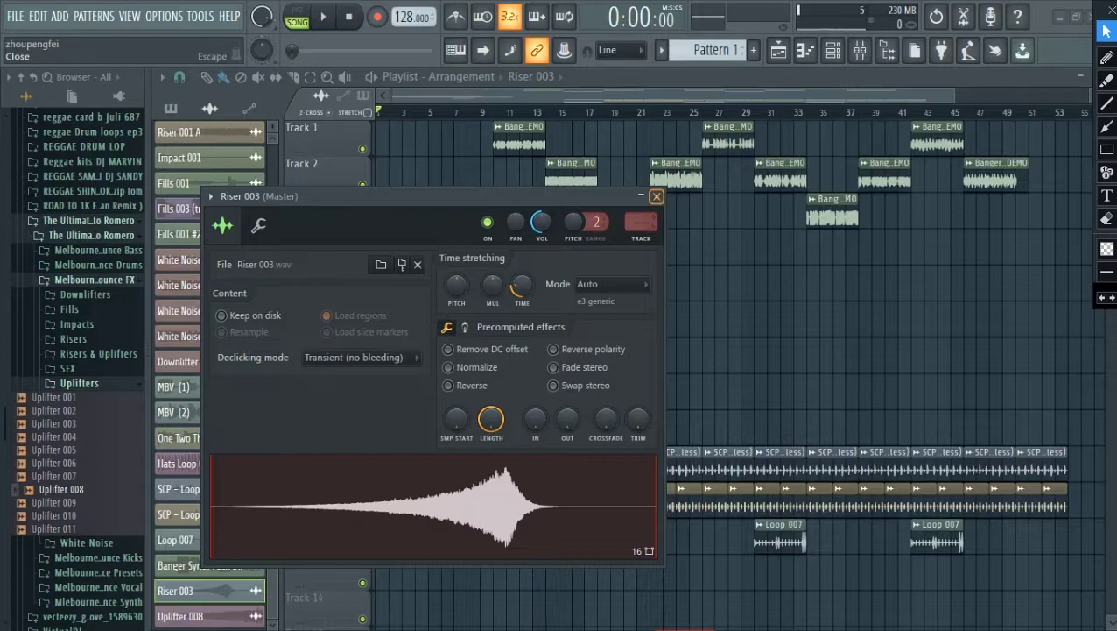
left_click(656, 196)
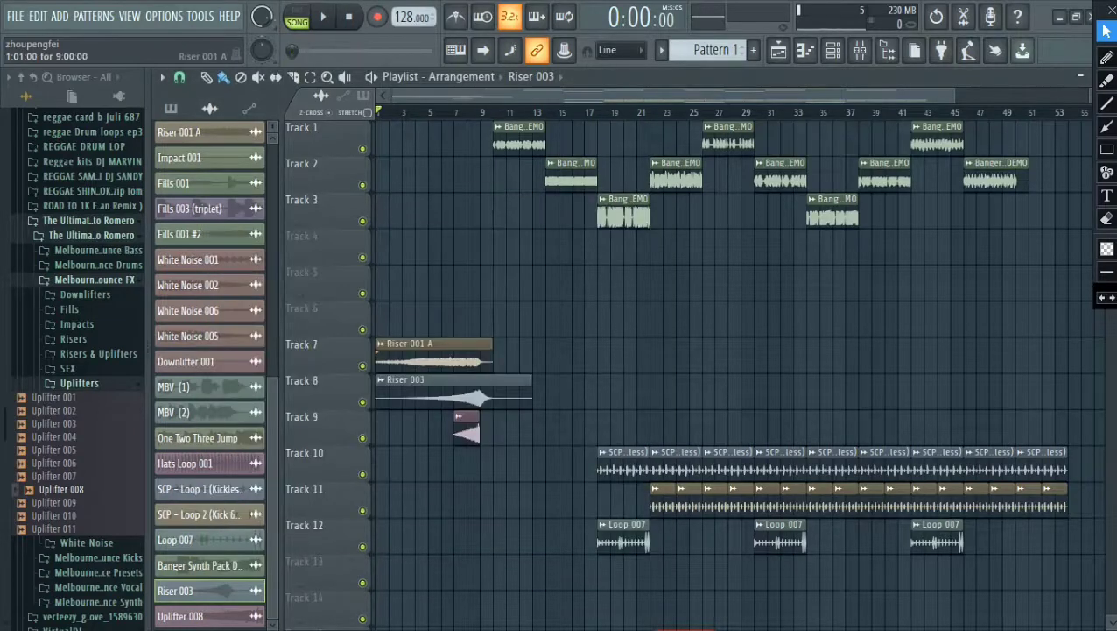
Check the Riser 001 A clip's channel settings on Track 7 and play the arrangement from the start
left_click(378, 350)
double_click(376, 351)
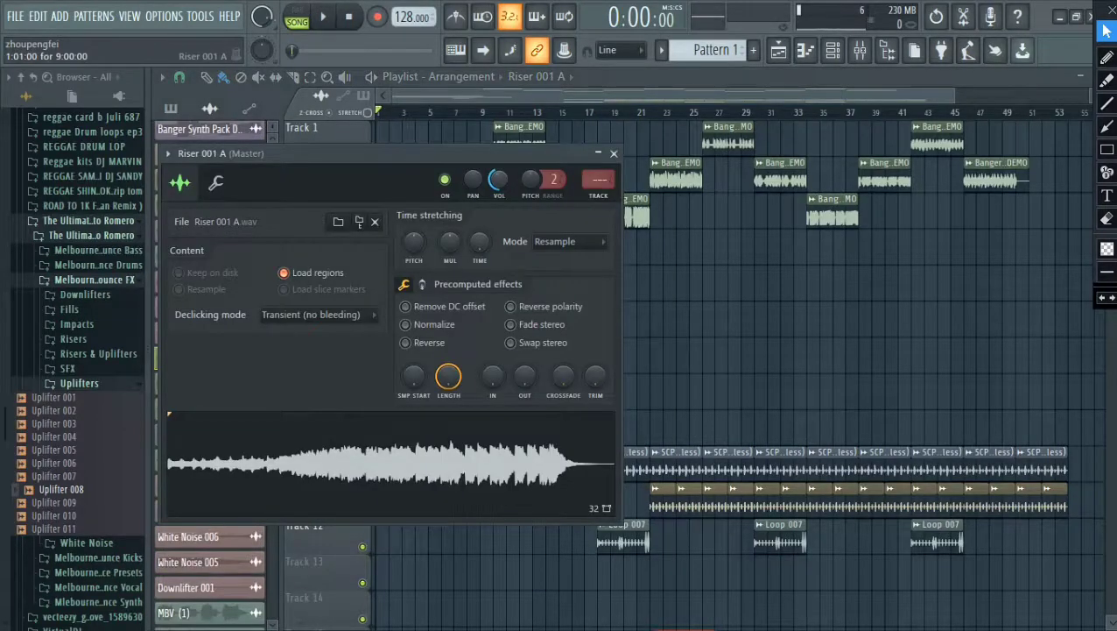
left_click(614, 154)
key("space")
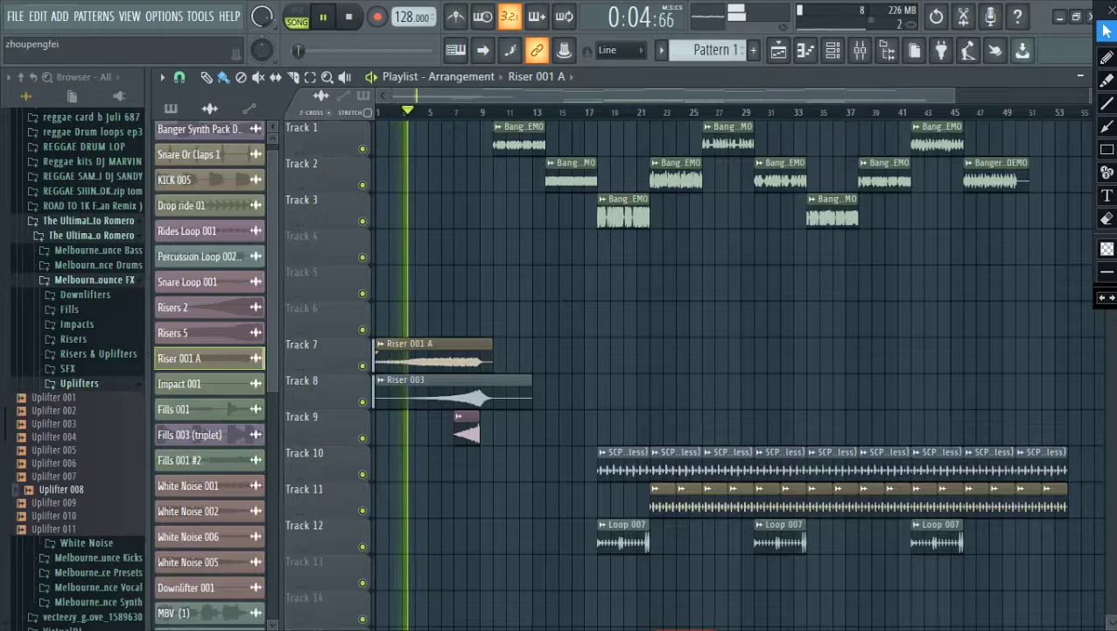
Stop playback and place Fills 001 from the Long Fills (build up) folder on Track 5 at bar 1
left_click(78, 383)
left_click(73, 338)
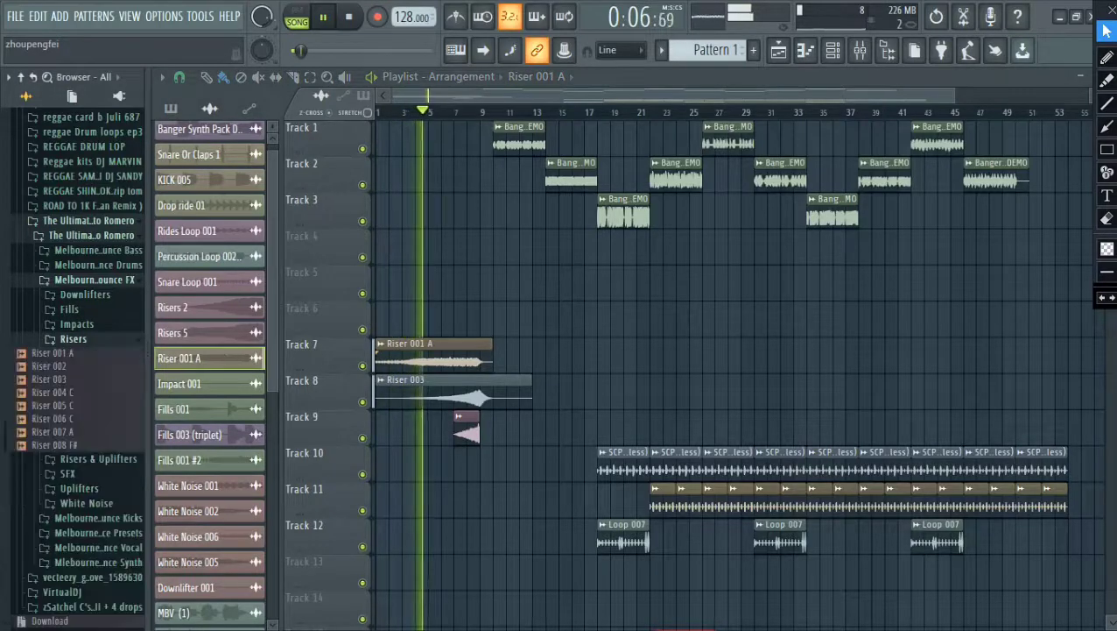
left_click(53, 352)
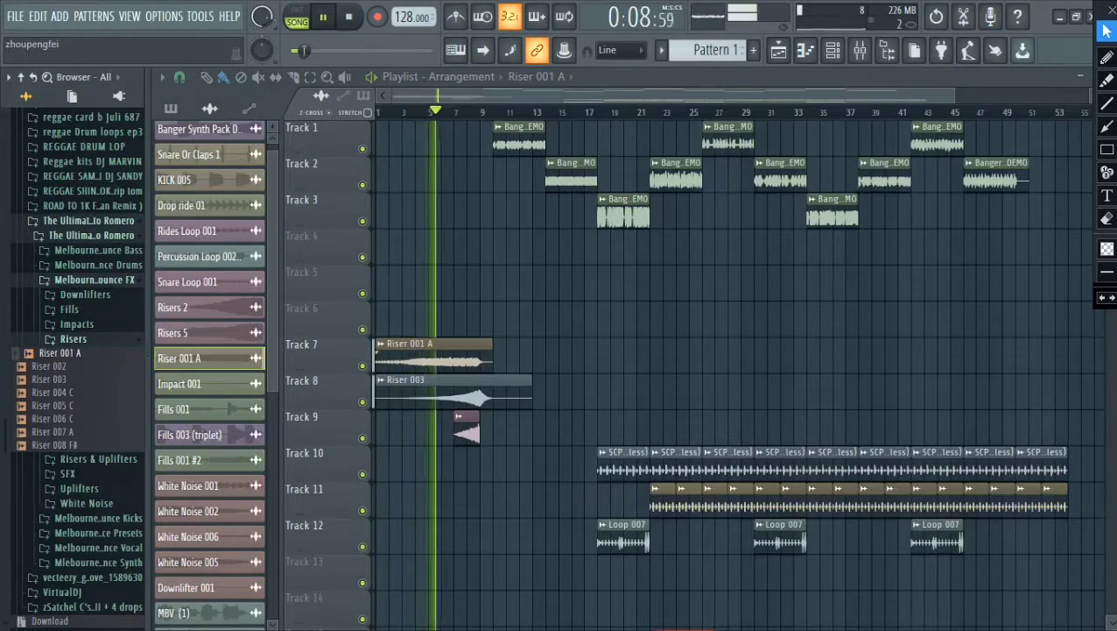
left_click(73, 338)
left_click(70, 309)
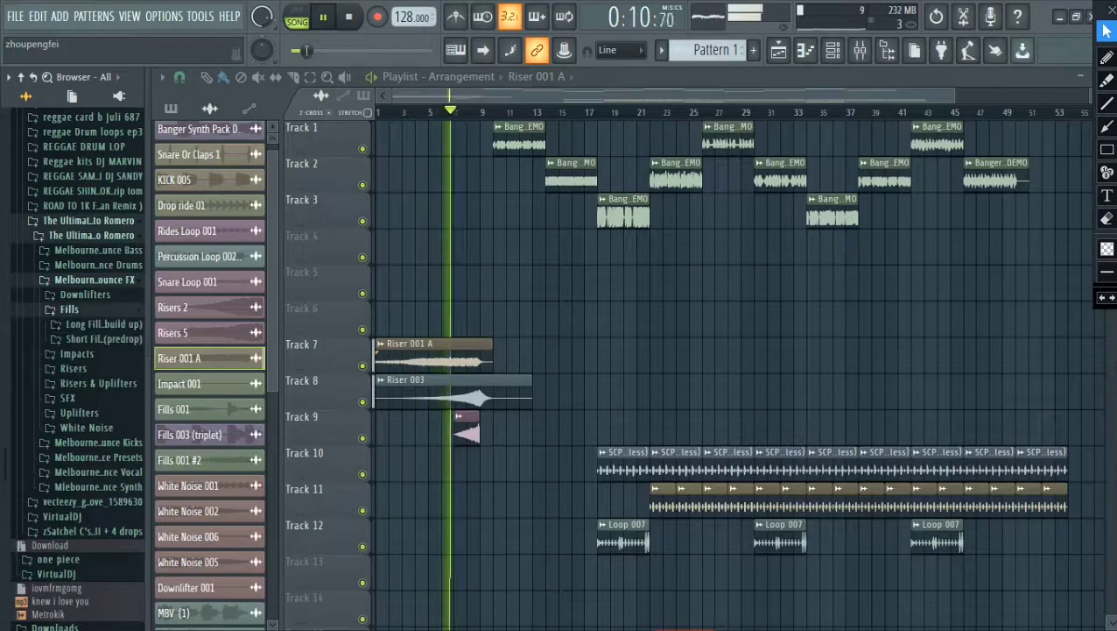
left_click(104, 324)
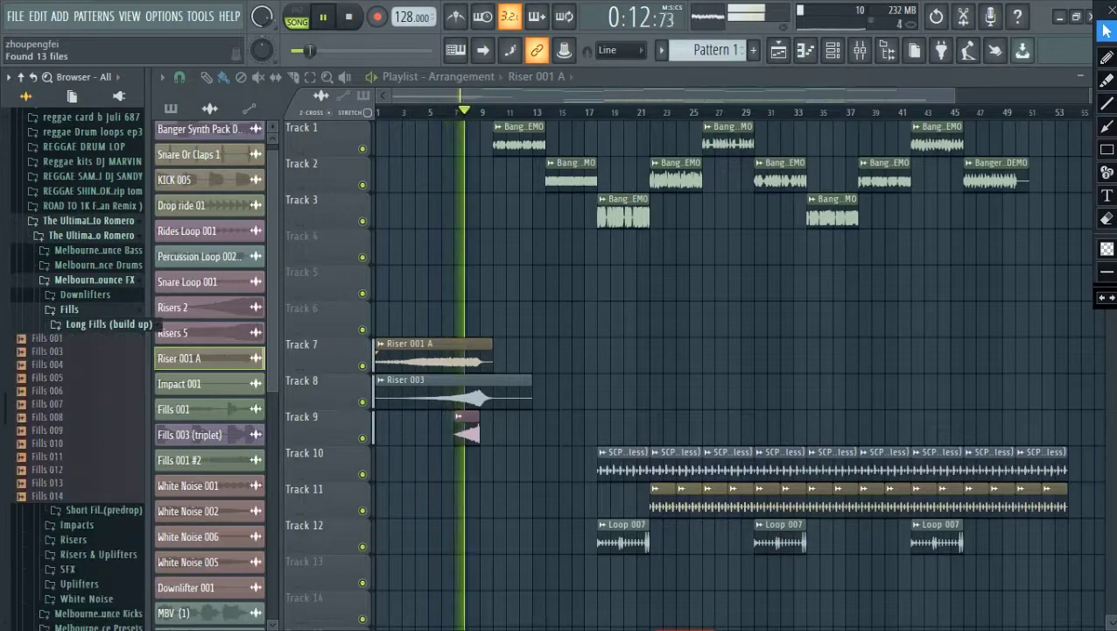
key("space")
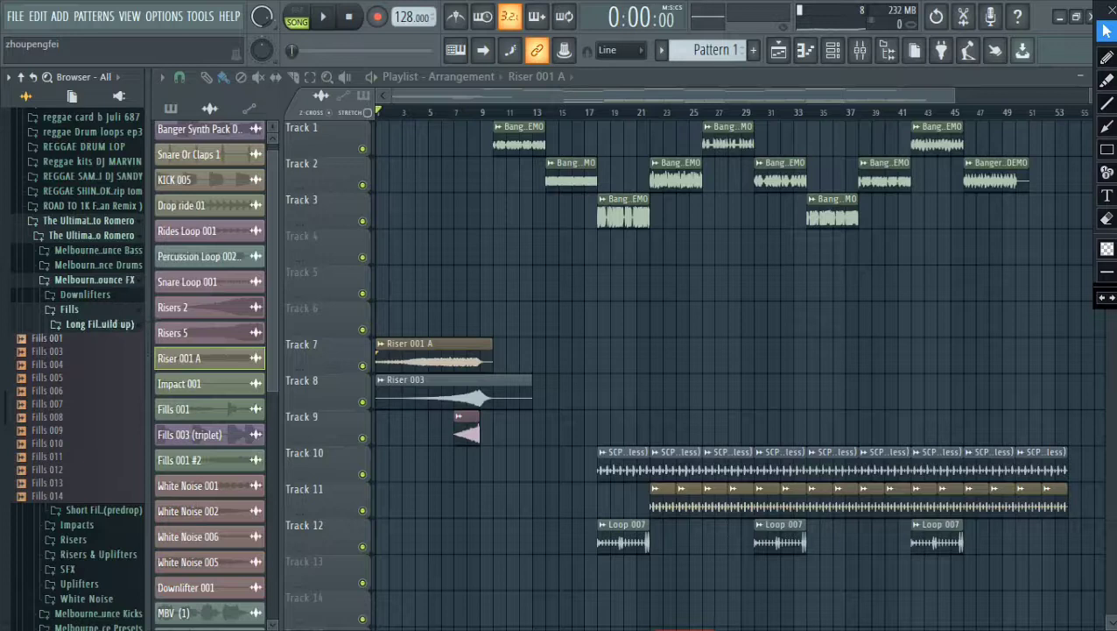
left_click(47, 338)
left_click_drag(51, 338, 379, 282)
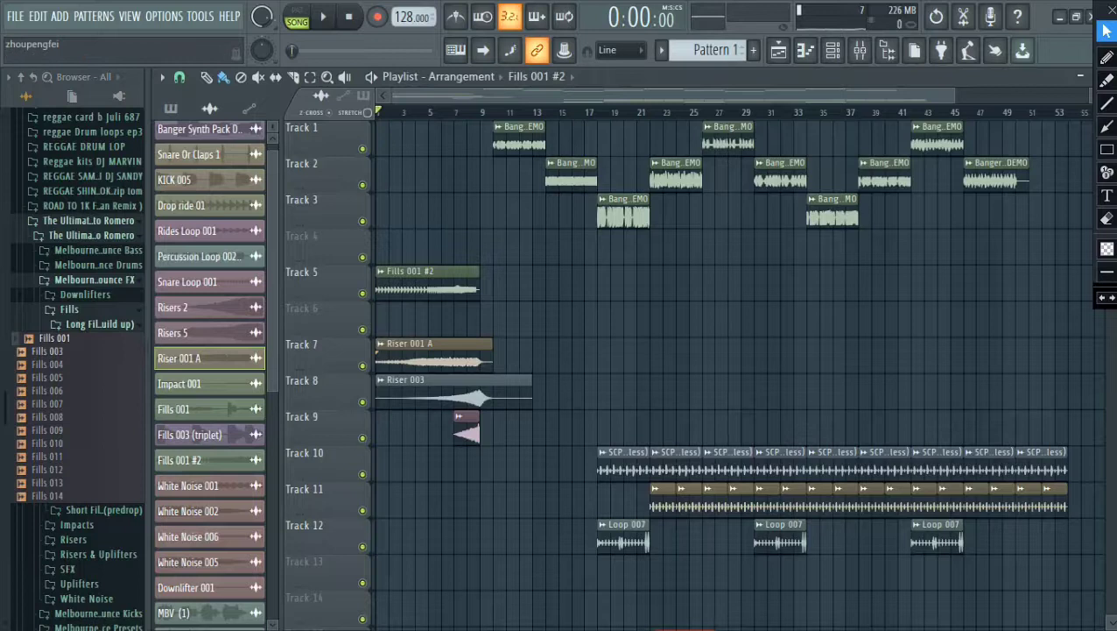
Try Fills 003 and Fills 005 from the long build-up fills on Track 6, deleting the trial clip
left_click(55, 351)
left_click_drag(48, 350, 370, 351)
key("Down")
key("Down")
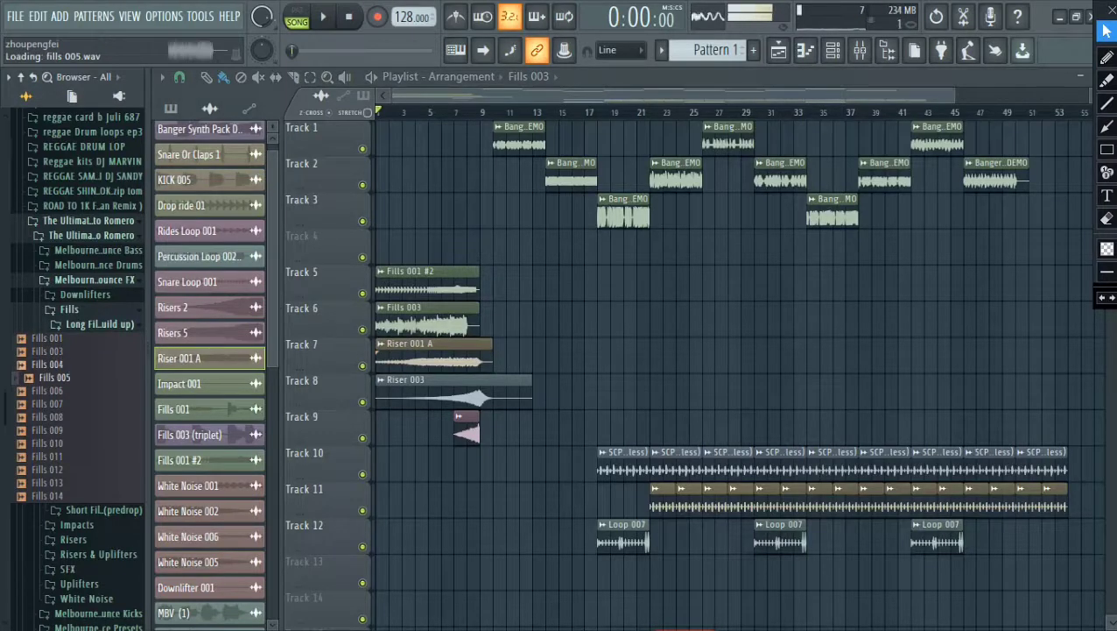
left_click_drag(54, 377, 445, 317)
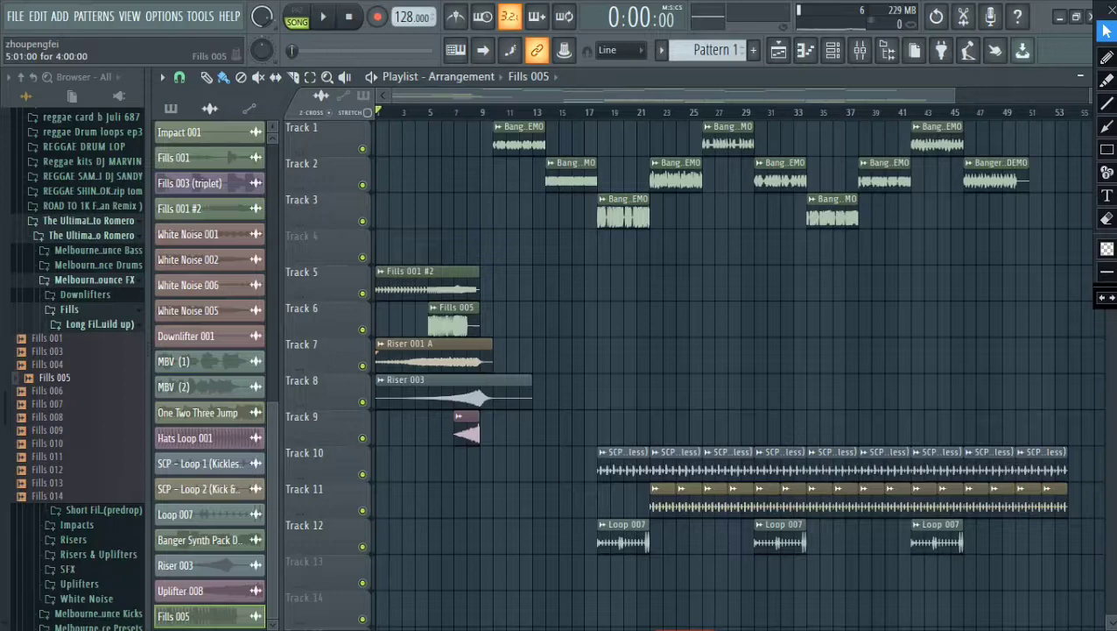
right_click(445, 317)
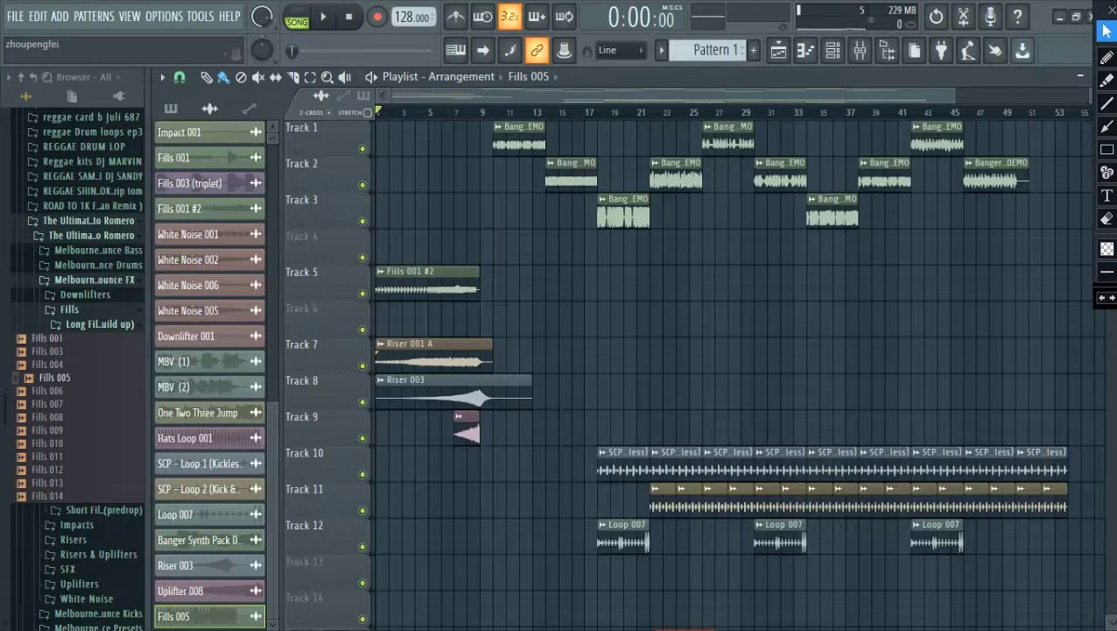
Place Fills 007 on Track 6 starting at bar 2 and lower its channel volume to 23%
left_click(47, 391)
left_click_drag(54, 391, 399, 321)
left_click(54, 404)
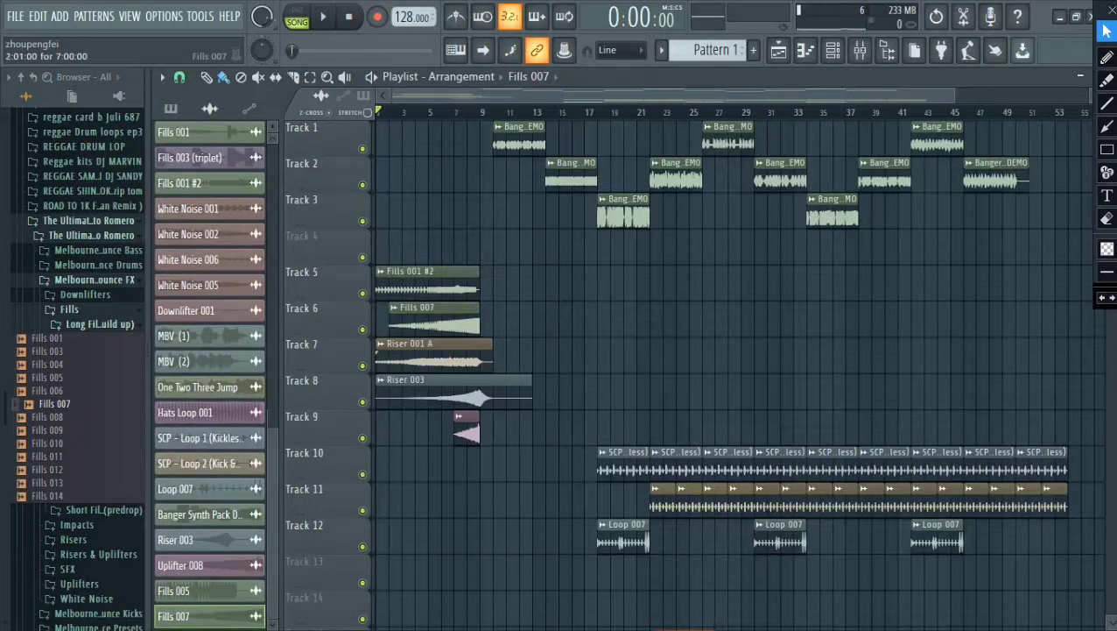
double_click(400, 321)
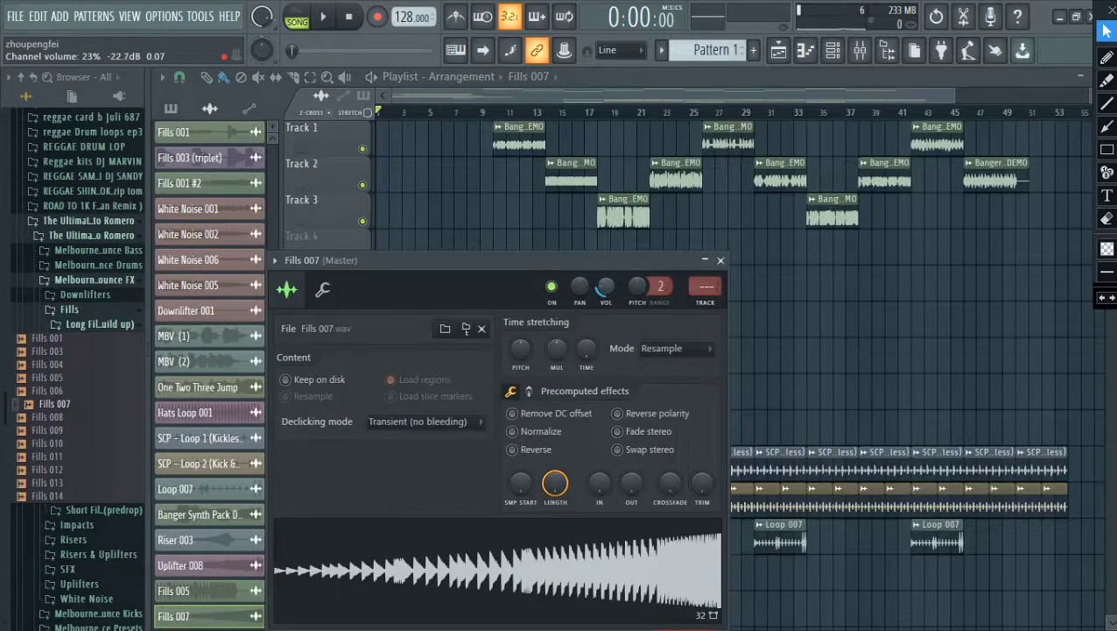
key("Escape")
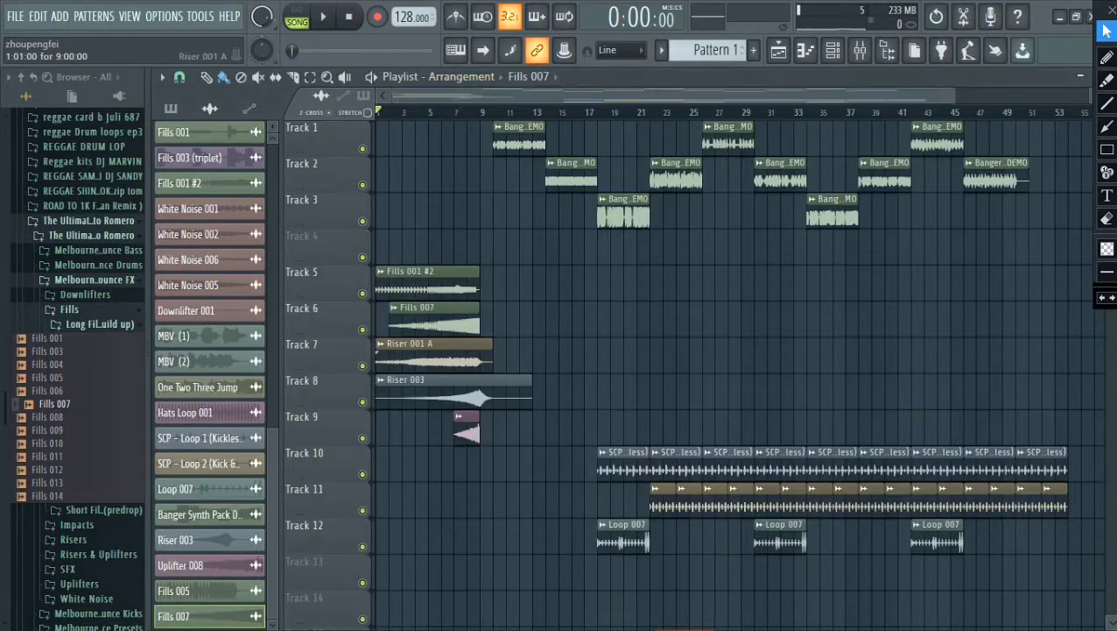
left_click_drag(417, 317, 404, 317)
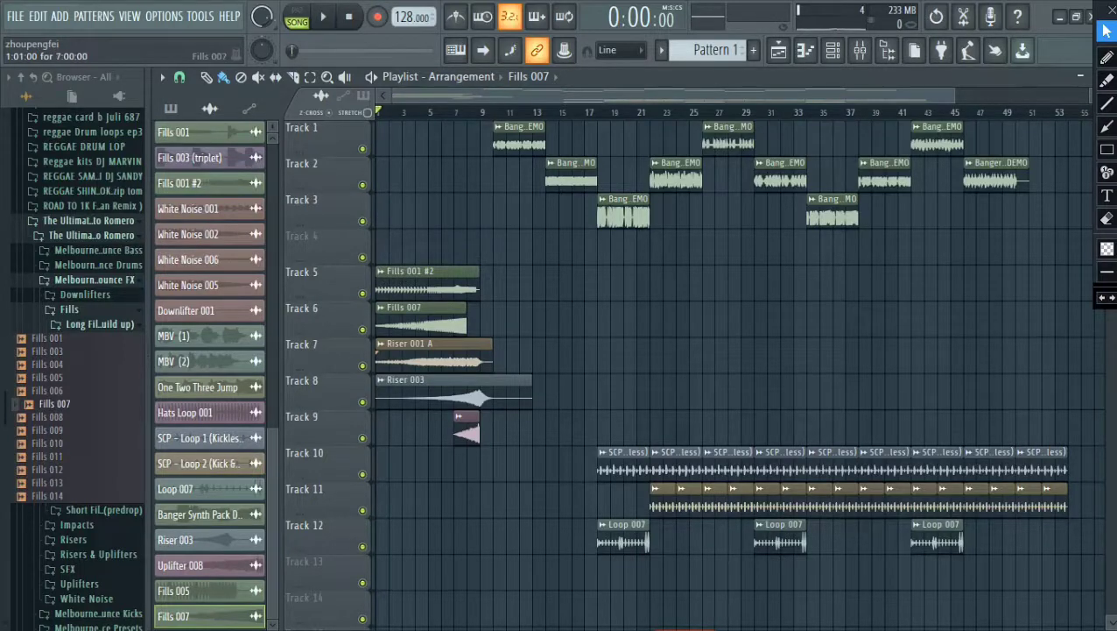
left_click_drag(429, 317, 442, 317)
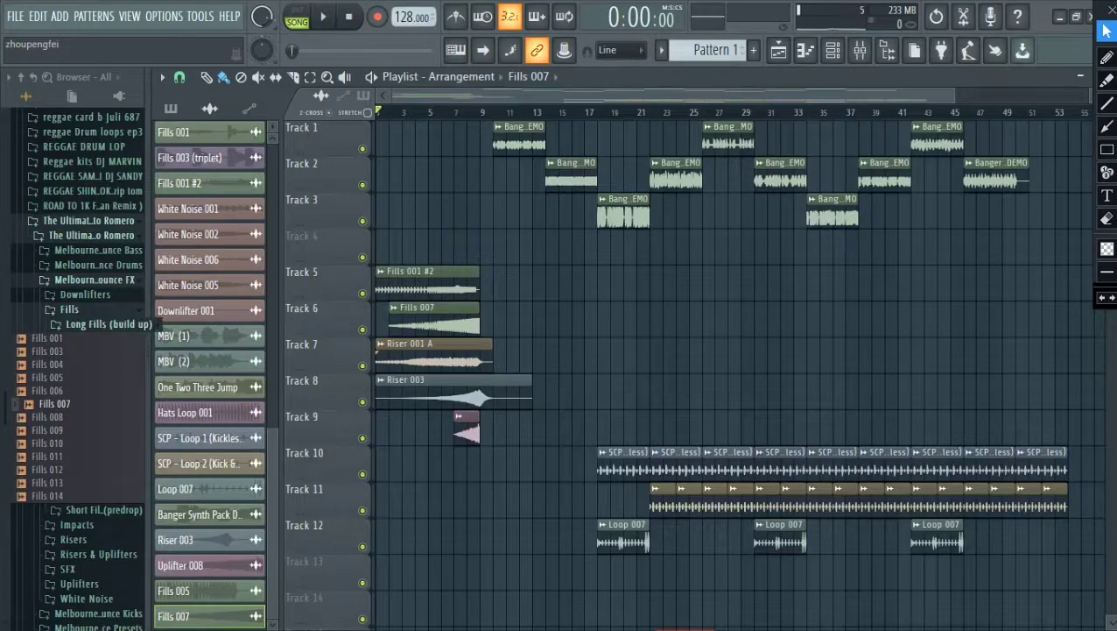
Place a Short Fills (predrop) sample on Track 4 at bar 9, trying Fills 003 (triplet) before using Fills 009 (triplet)
left_click(100, 324)
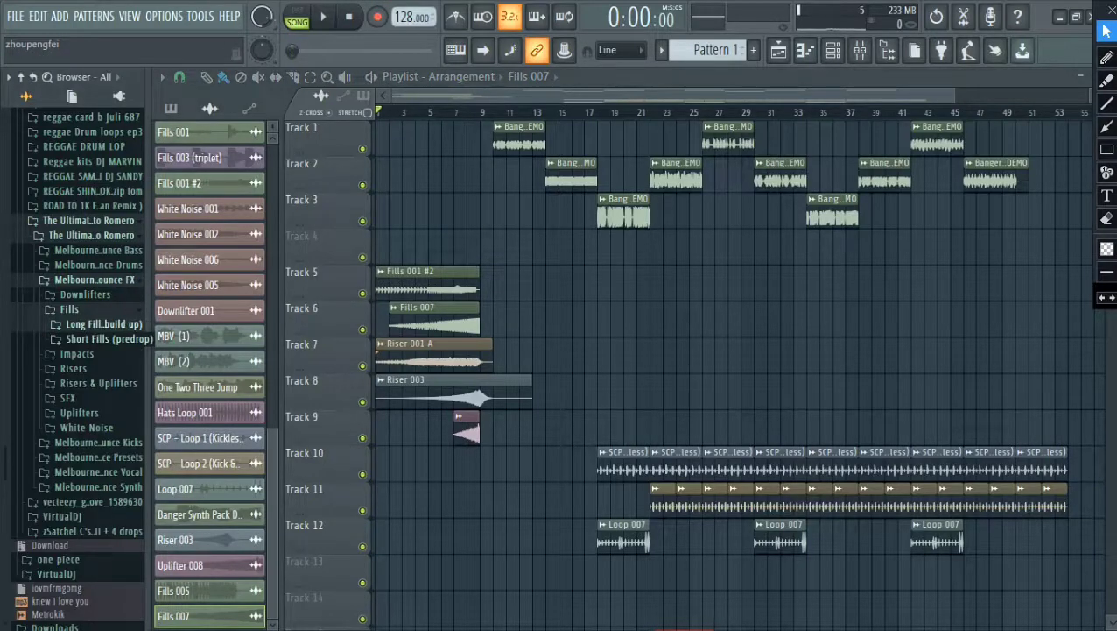
left_click(103, 338)
left_click(72, 335)
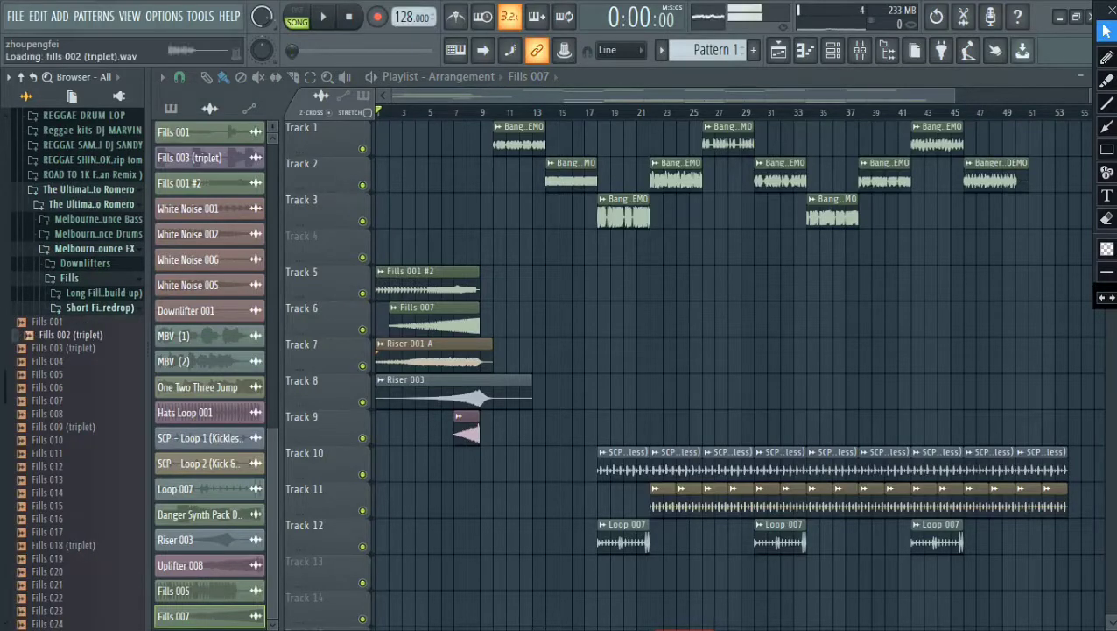
left_click(72, 348)
left_click_drag(63, 348, 481, 258)
left_click_drag(951, 94, 536, 95)
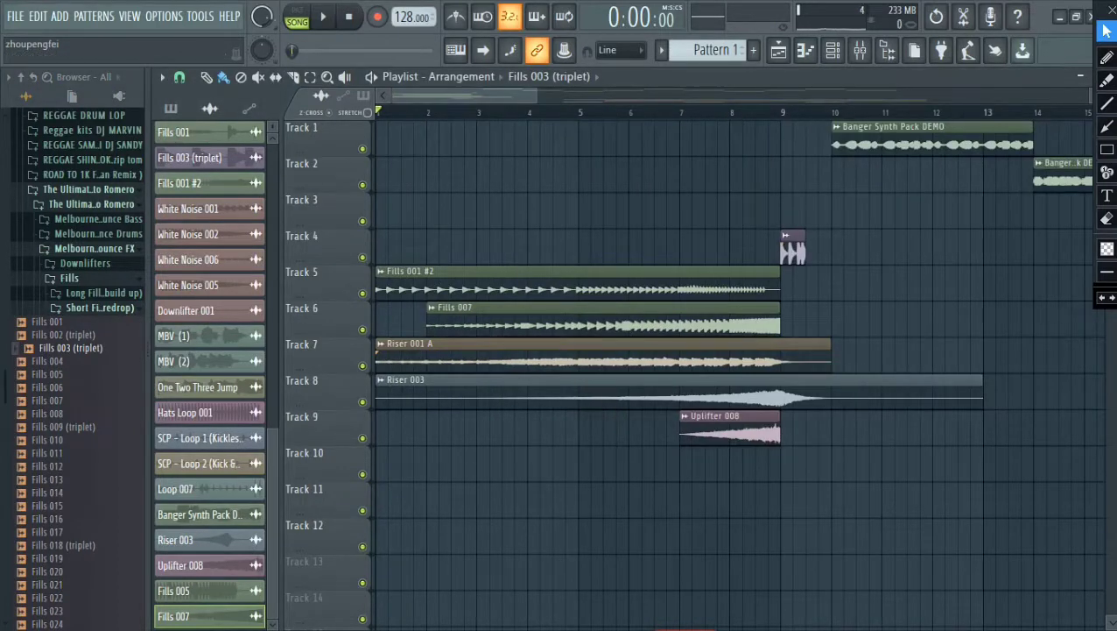
left_click(63, 427)
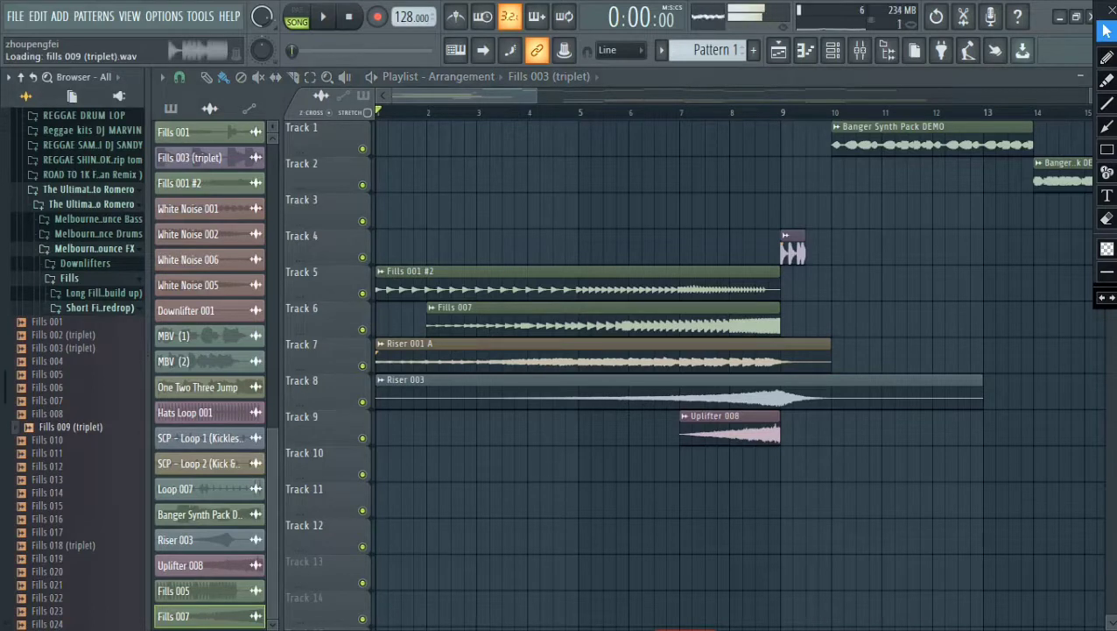
left_click_drag(70, 427, 776, 286)
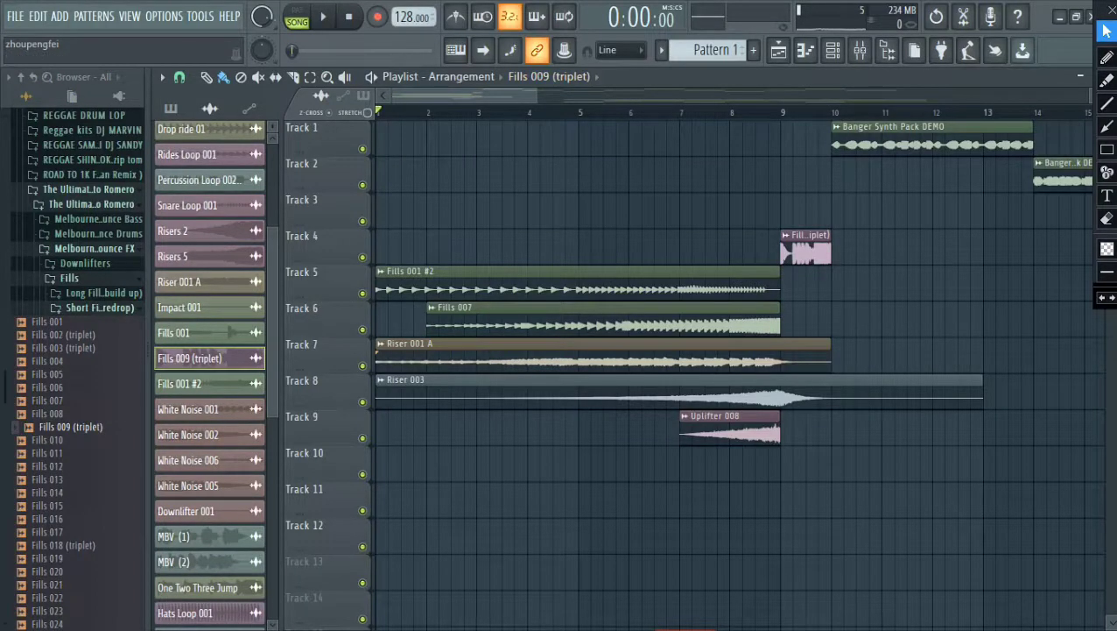
Select all the synth demo clips on Tracks 1–3 and drum loops on Tracks 10–12 and shift them one bar later
left_click_drag(536, 95, 1033, 95)
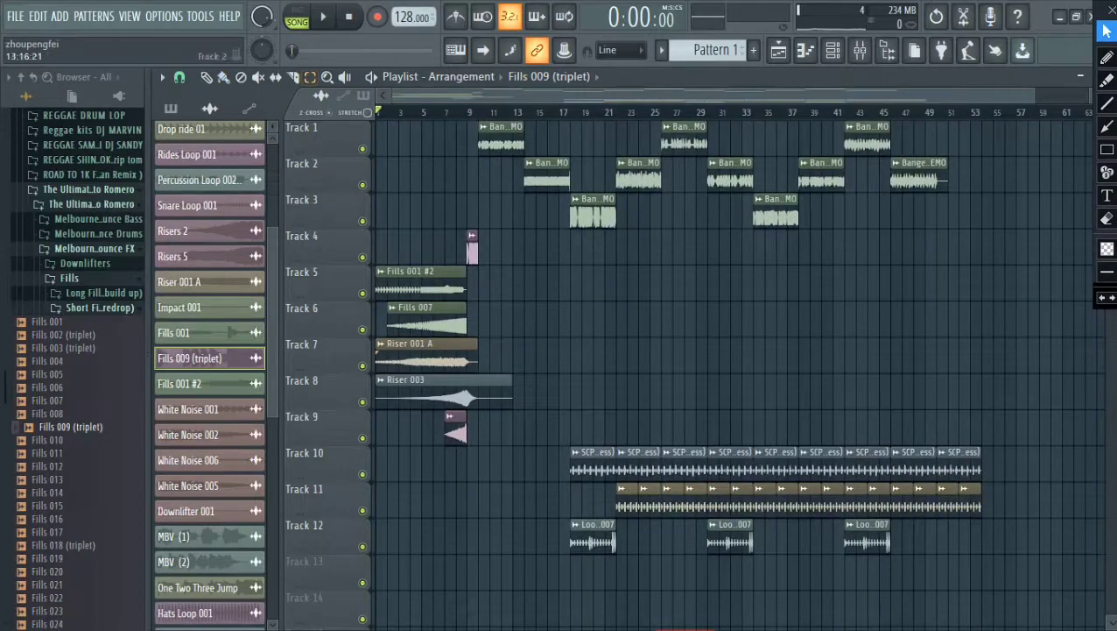
left_click_drag(488, 124, 963, 227)
left_click_drag(551, 447, 974, 552)
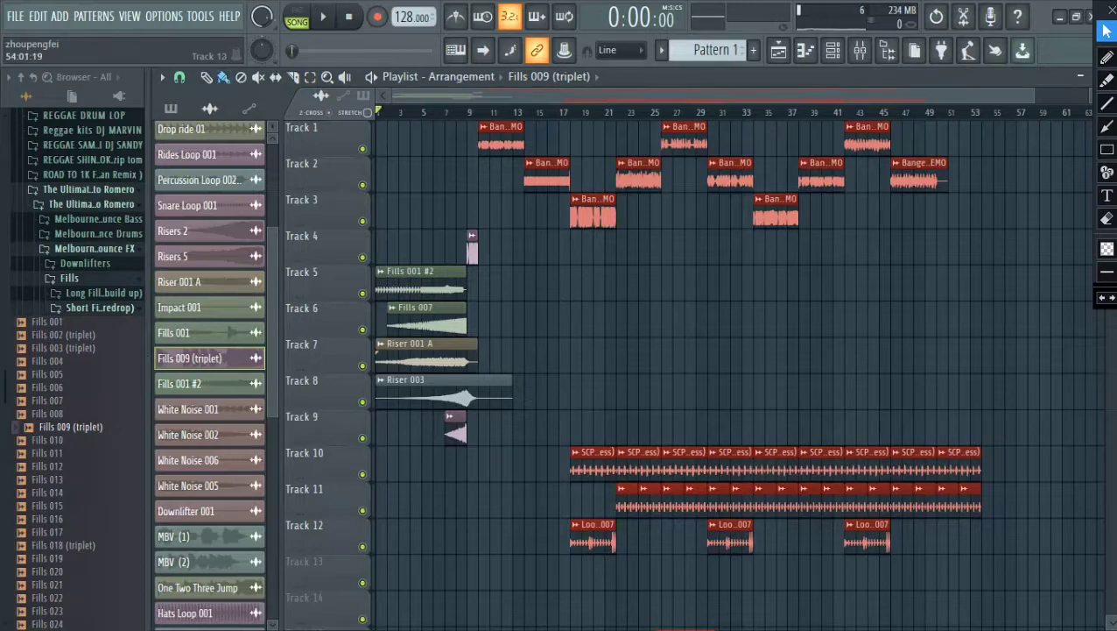
key("shift+Right")
scroll(210, 376, "down", 4)
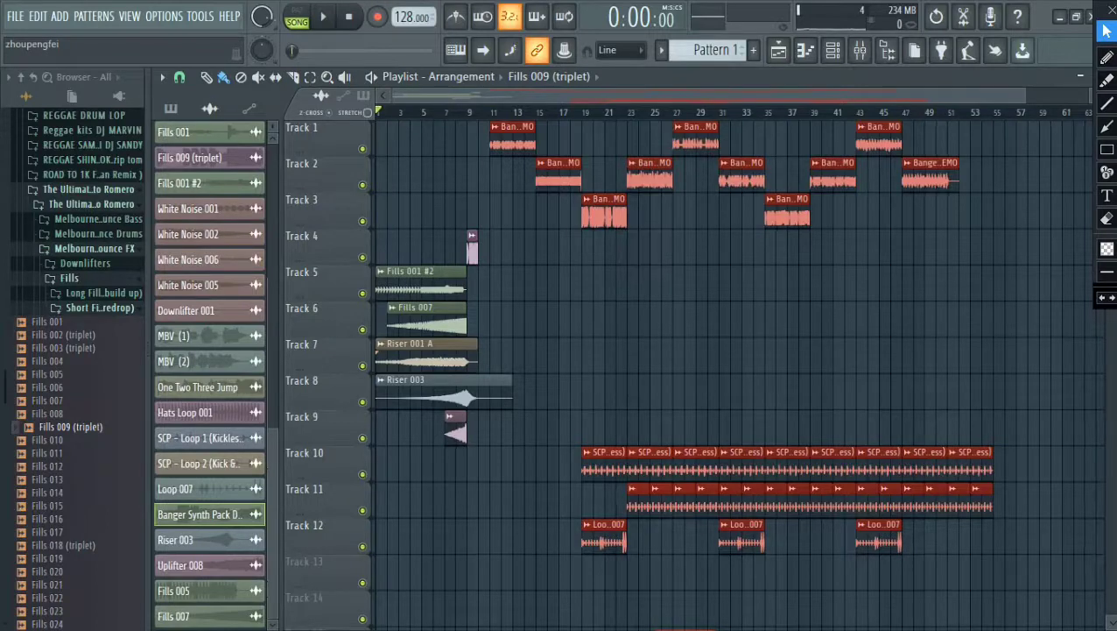
Preview the Fills 018 (triplet) sample and collapse the Short Fills (predrop) folder
left_click_drag(1022, 95, 695, 95)
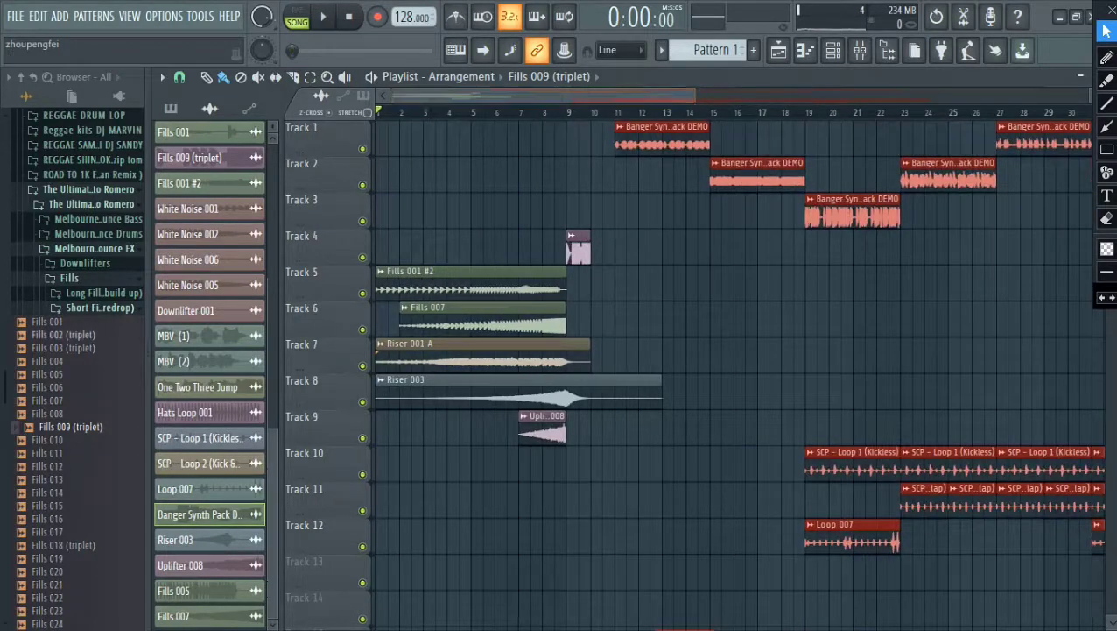
left_click(70, 545)
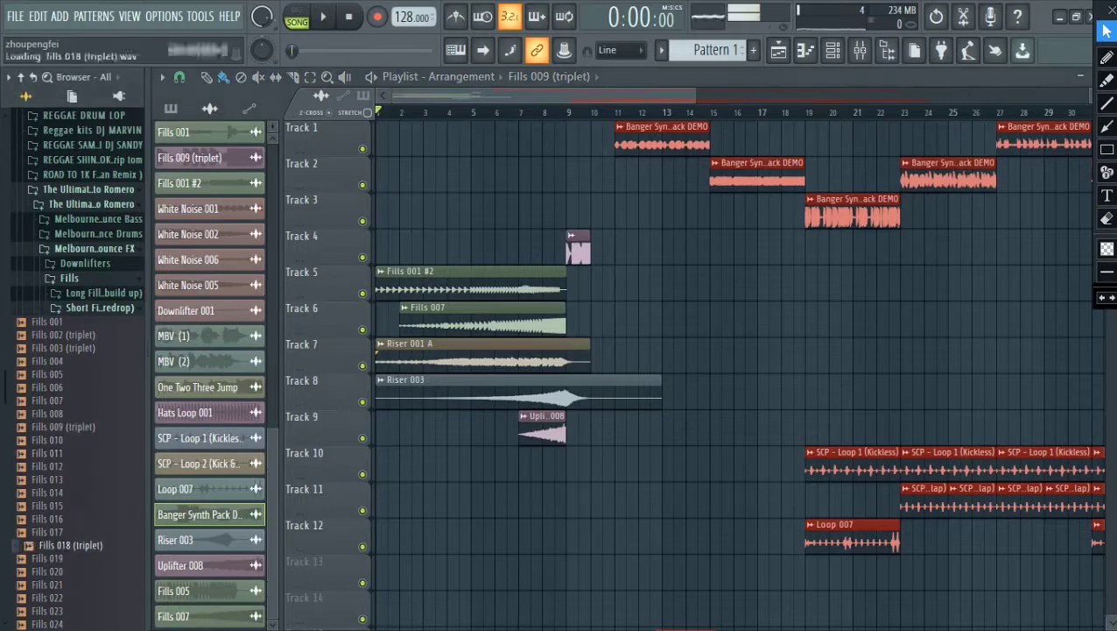
left_click(103, 307)
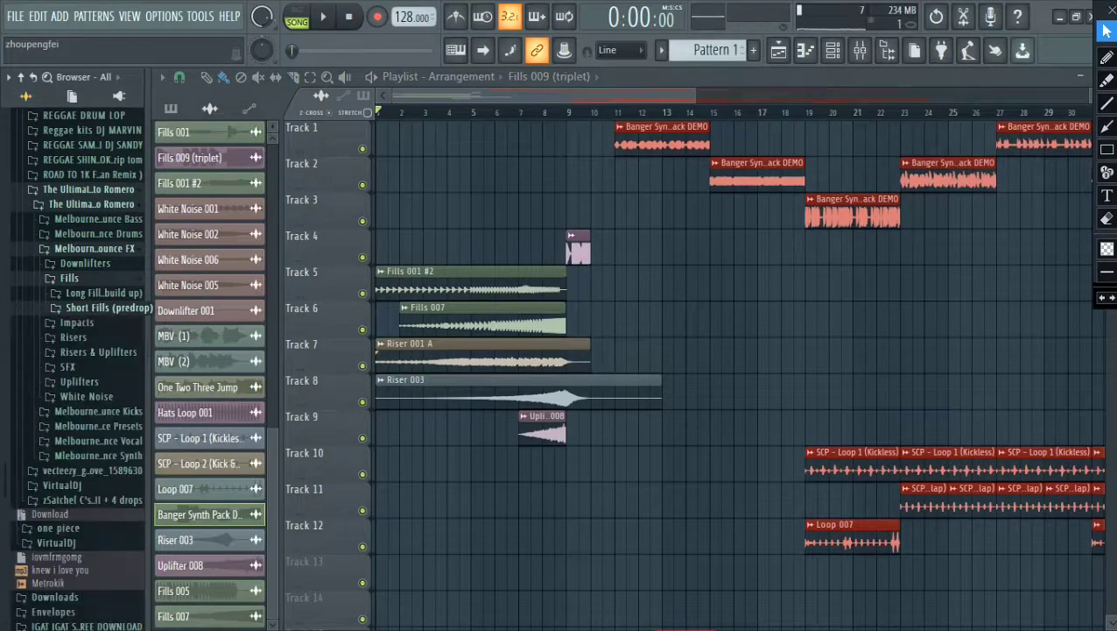
Audition the MBV samples in the Melbourne Bounce Vocal folder and place MBV (9) on Track 5 at bar 10
left_click(94, 441)
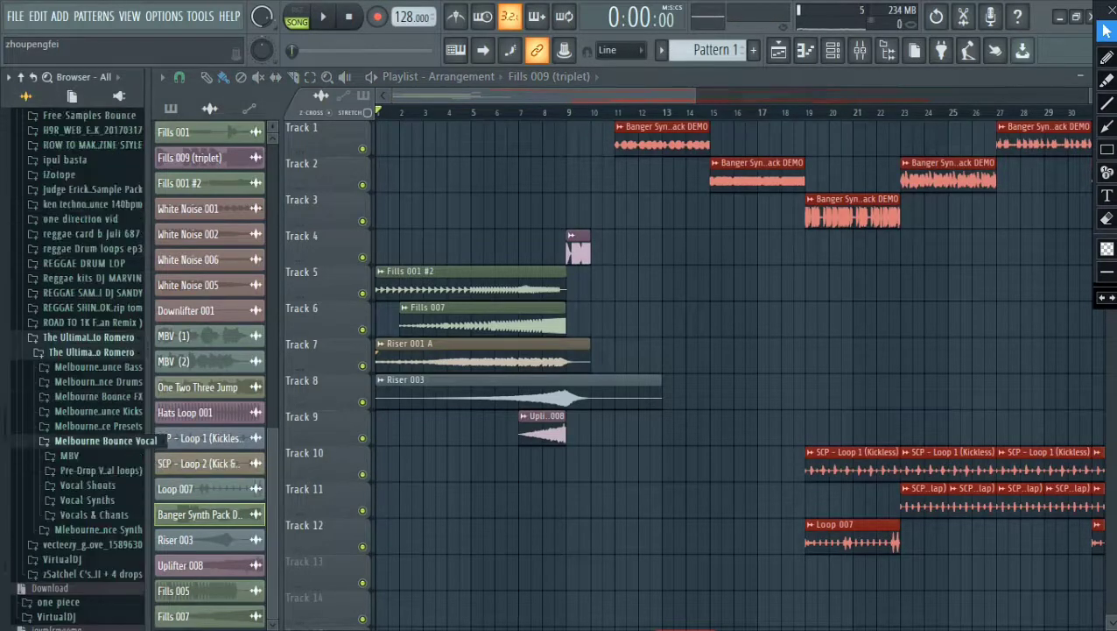
left_click(69, 455)
left_click(55, 282)
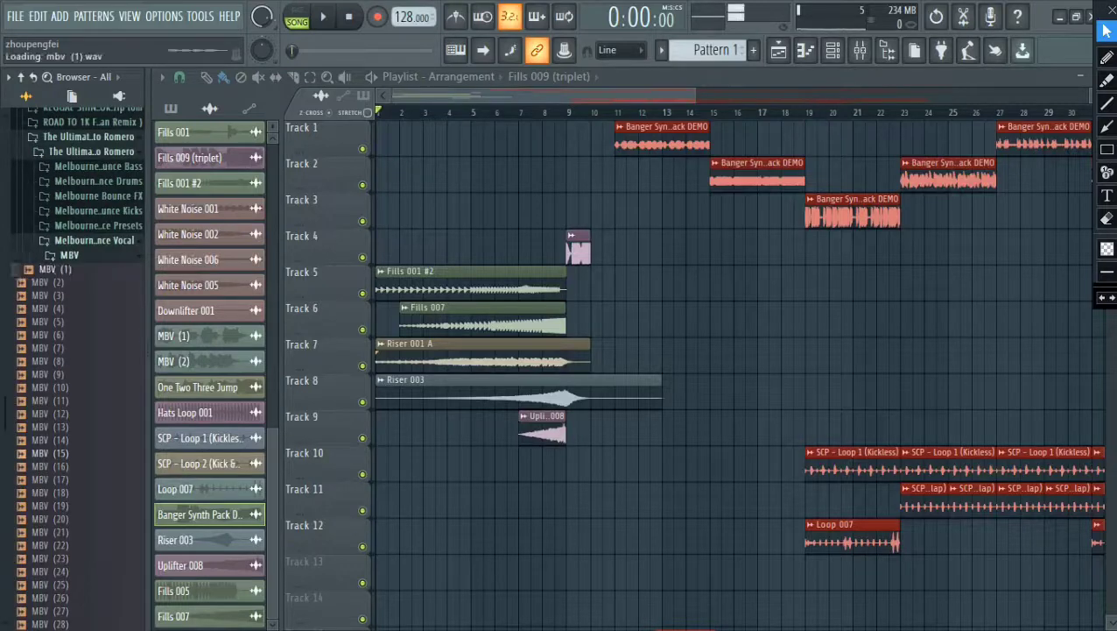
left_click(55, 295)
key("Down")
key("Down")
key("Down")
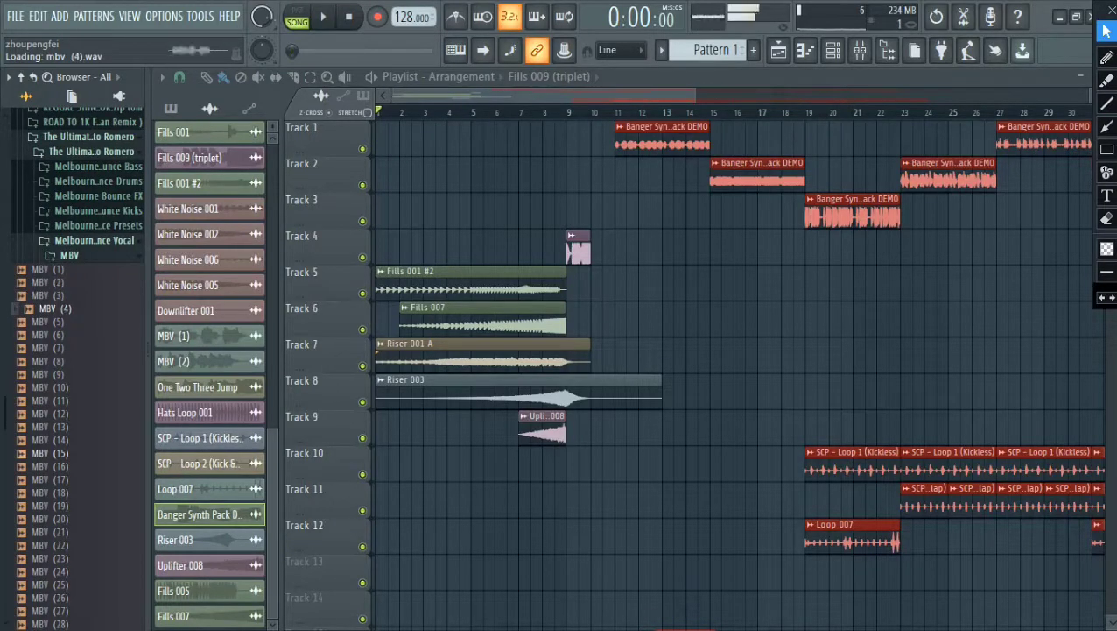
key("Down")
key("Down")
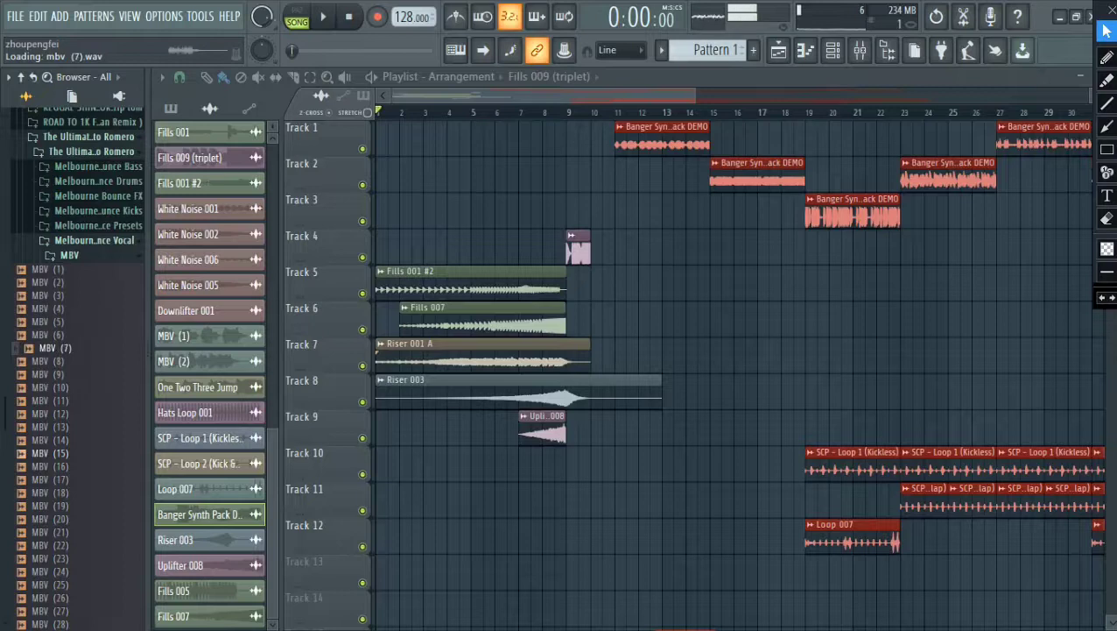
key("Down")
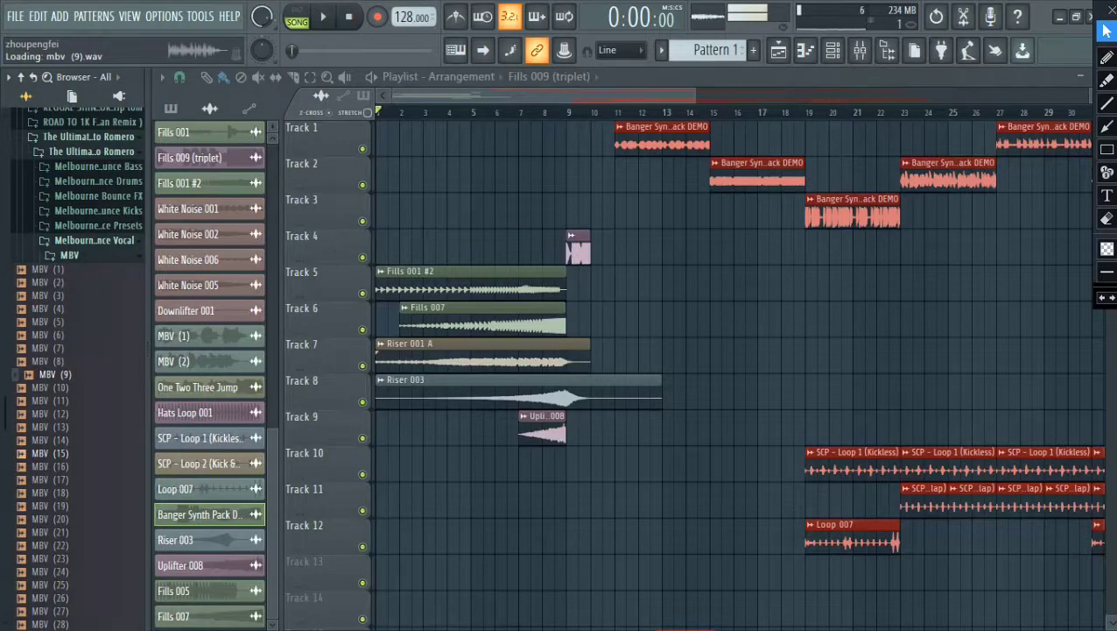
left_click_drag(44, 375, 602, 285)
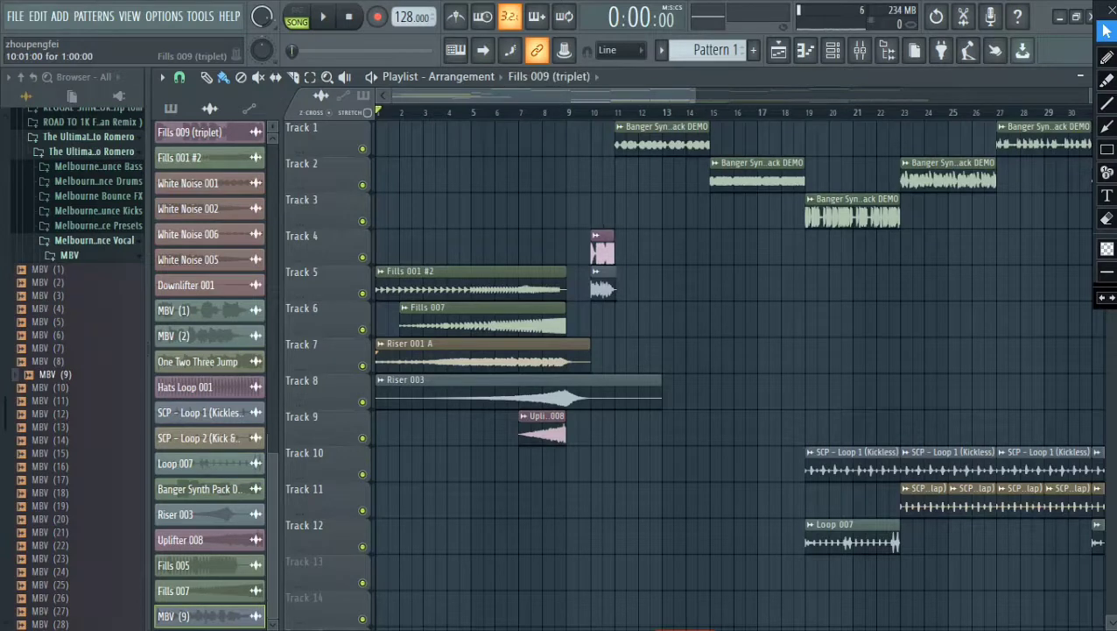
Find the Impacts samples in the Melbourne Bounce FX folder and place Impact 001 on Track 10 at bar 9
scroll(210, 368, "up", 3)
left_click(98, 239)
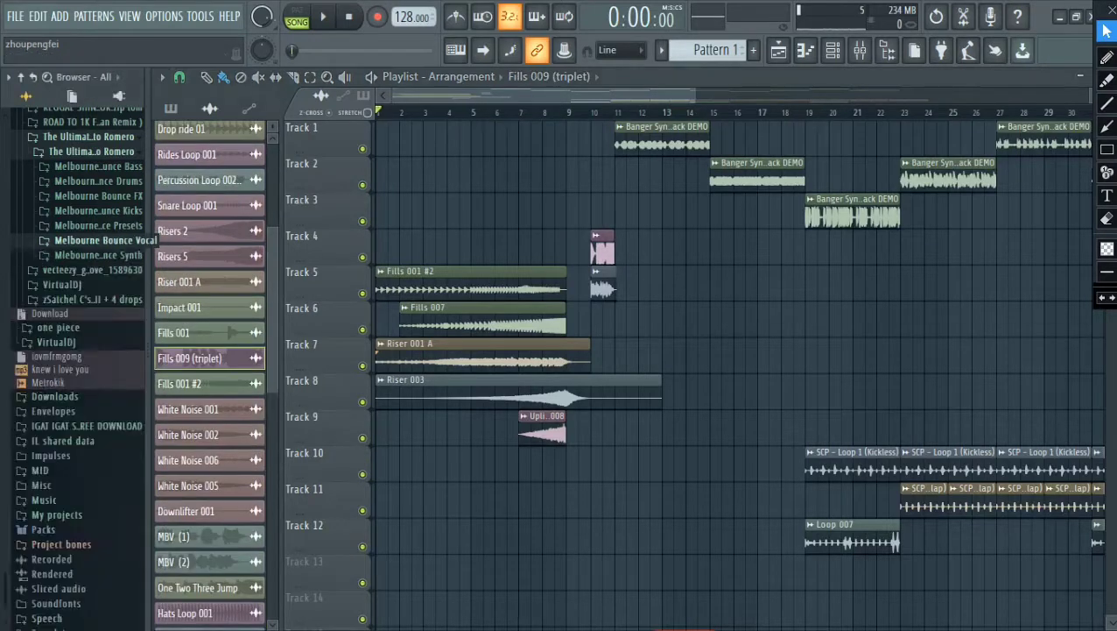
left_click(87, 136)
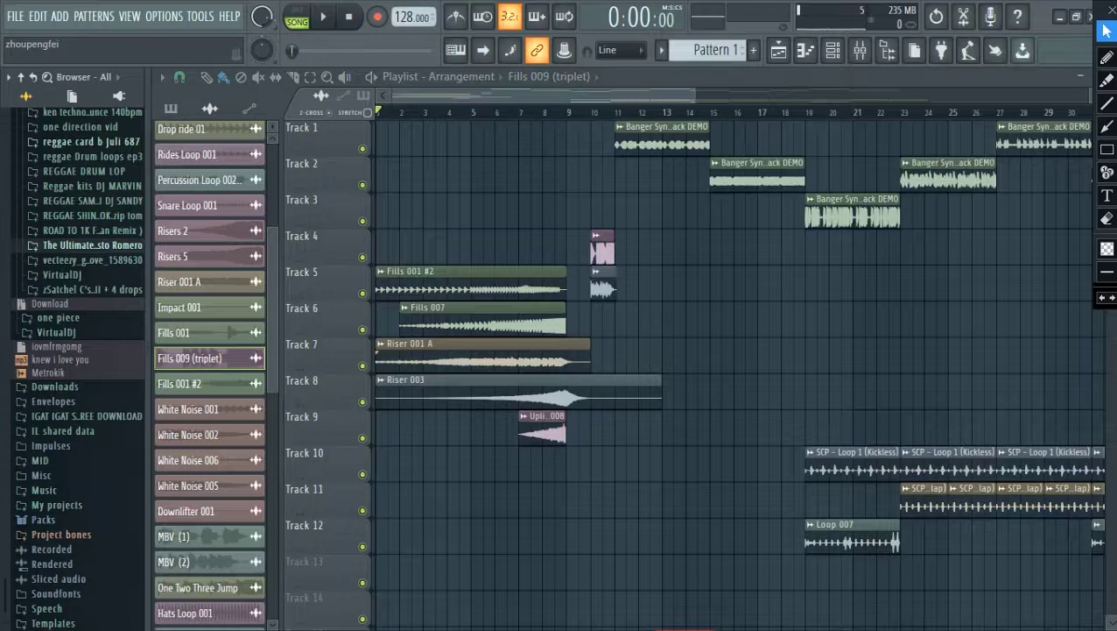
left_click(88, 245)
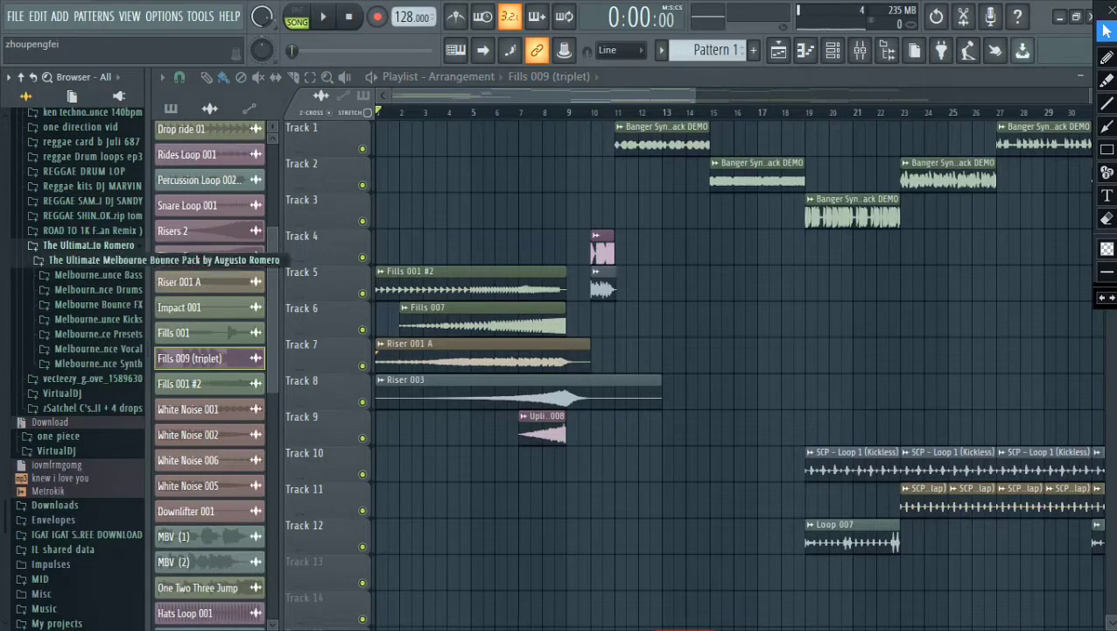
left_click(94, 319)
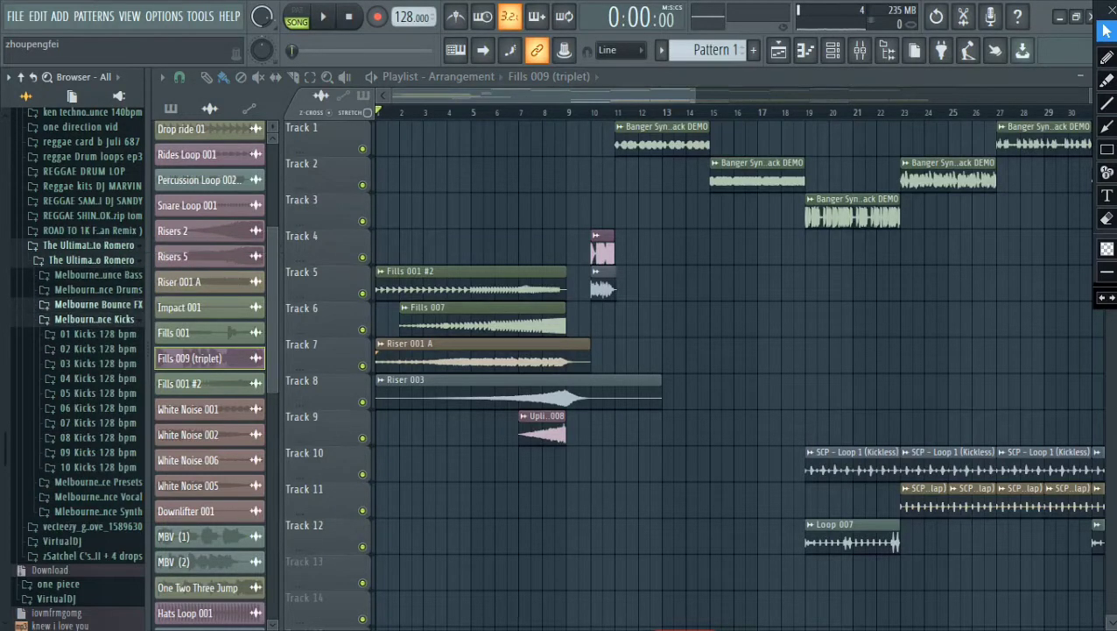
left_click(95, 304)
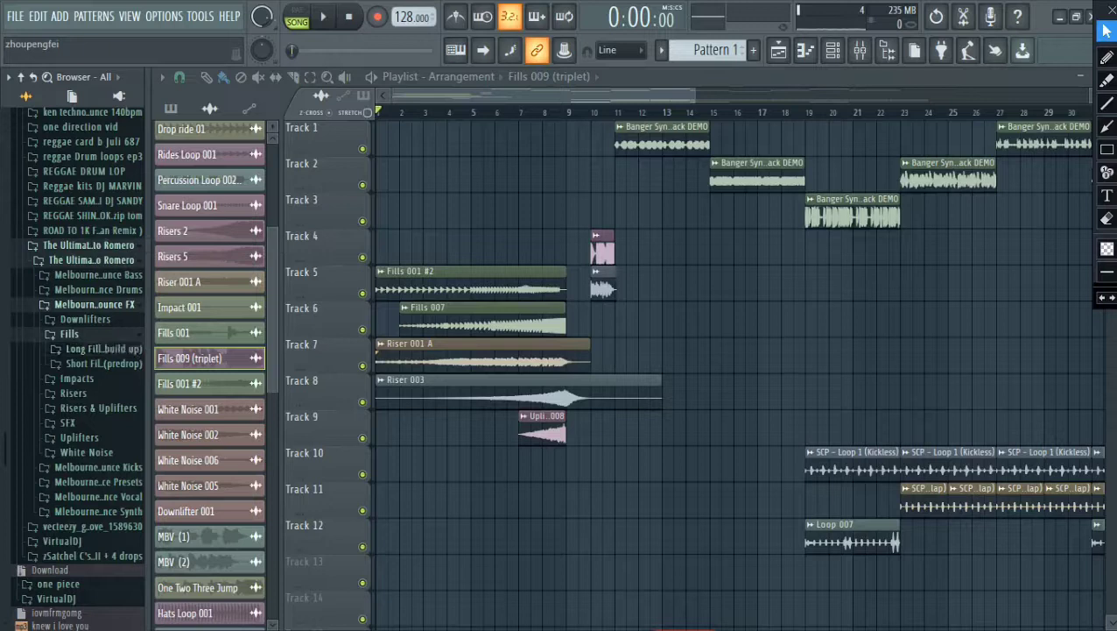
left_click(70, 334)
left_click(78, 348)
left_click(54, 376)
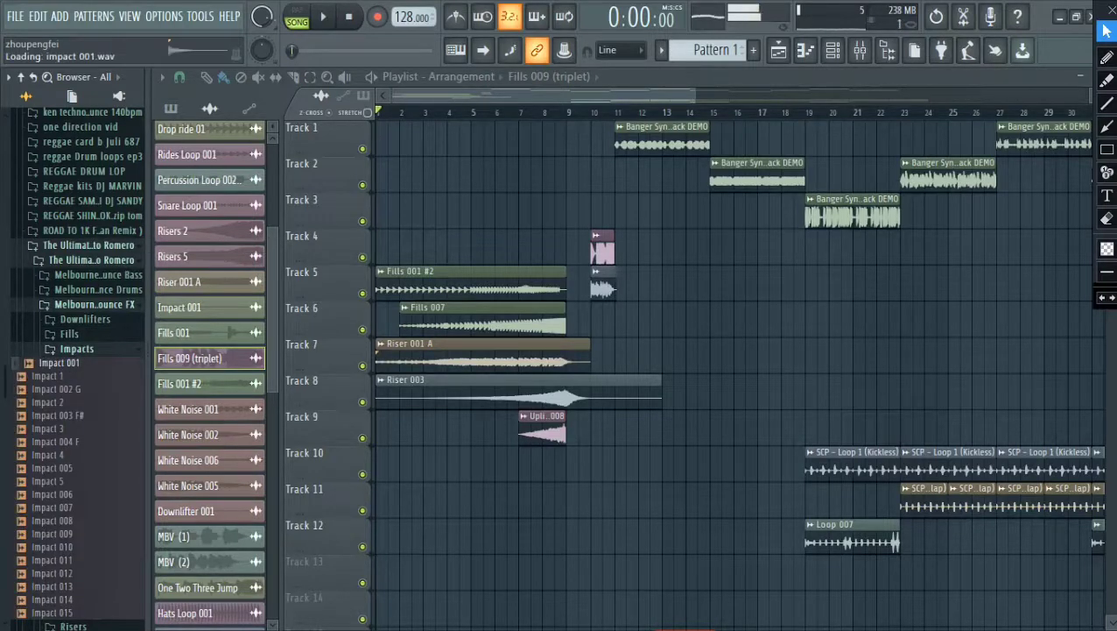
left_click_drag(59, 362, 574, 463)
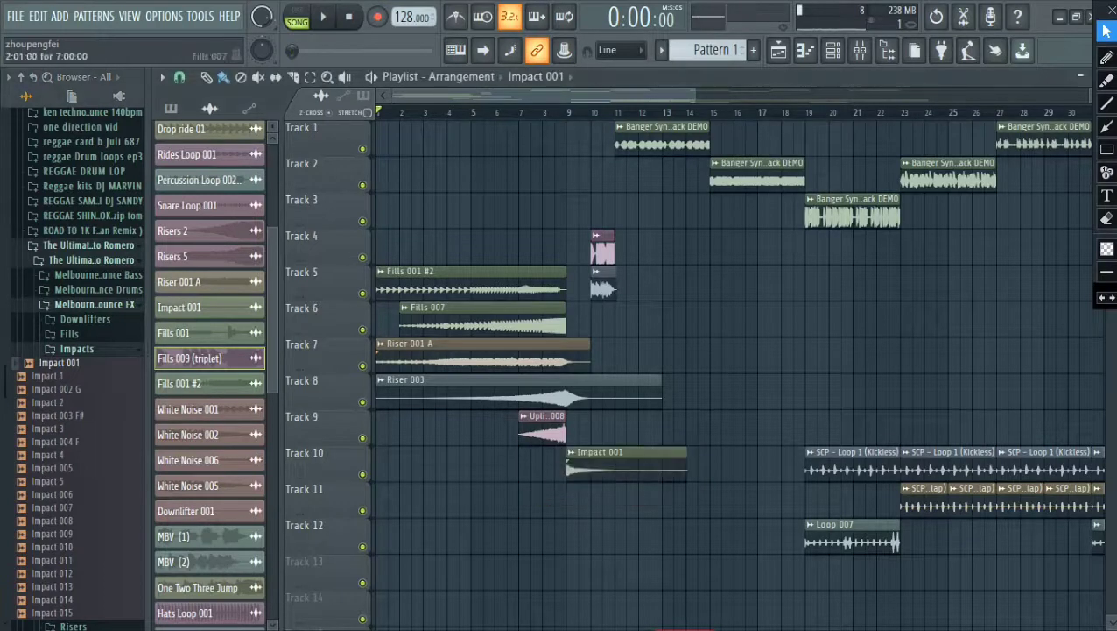
Preview further impact samples up to Impact 009 and collapse the Impacts folder
left_click(19, 428)
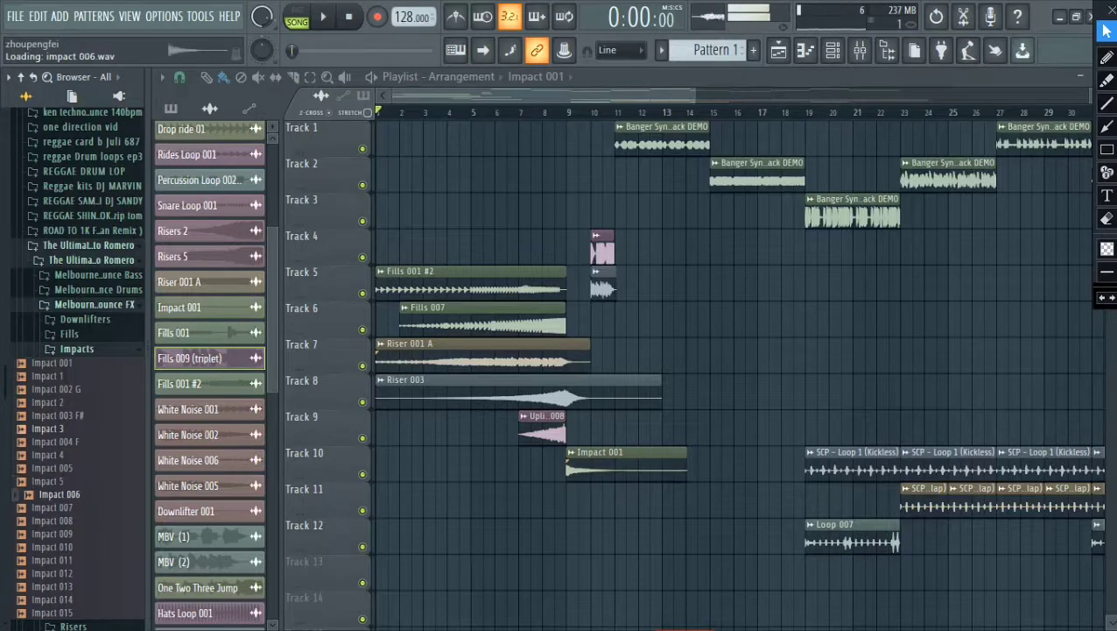
key("Left")
key("Down")
key("Down")
key("Down")
key("Down")
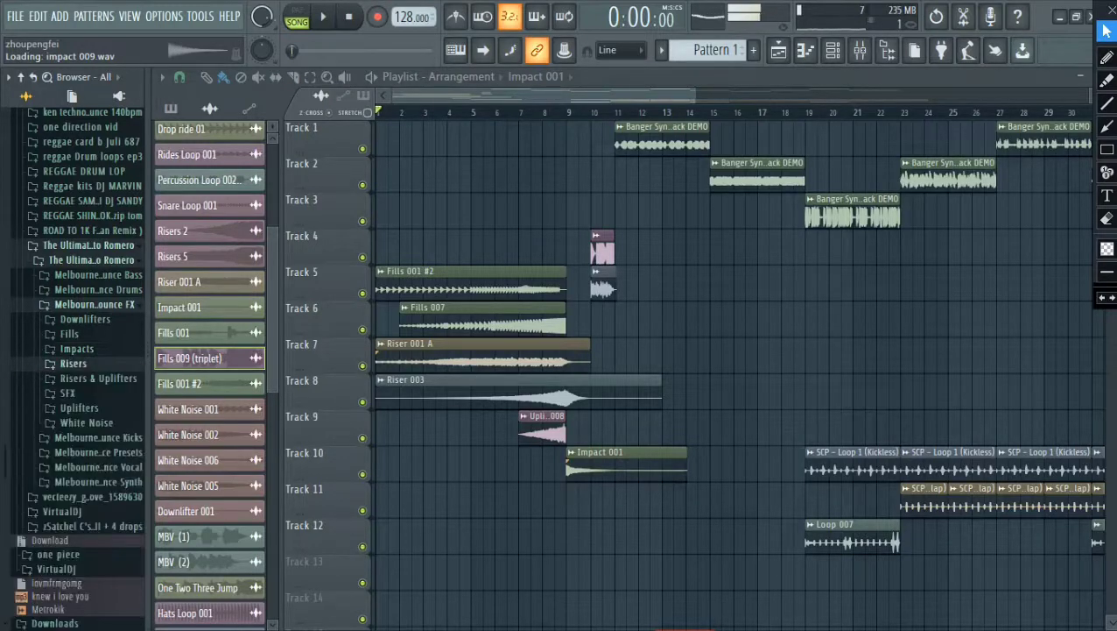
Place White Noise 001, 002 and 003 end to end on Track 13, starting at bars 11, 15 and 23
key("Down")
key("Right")
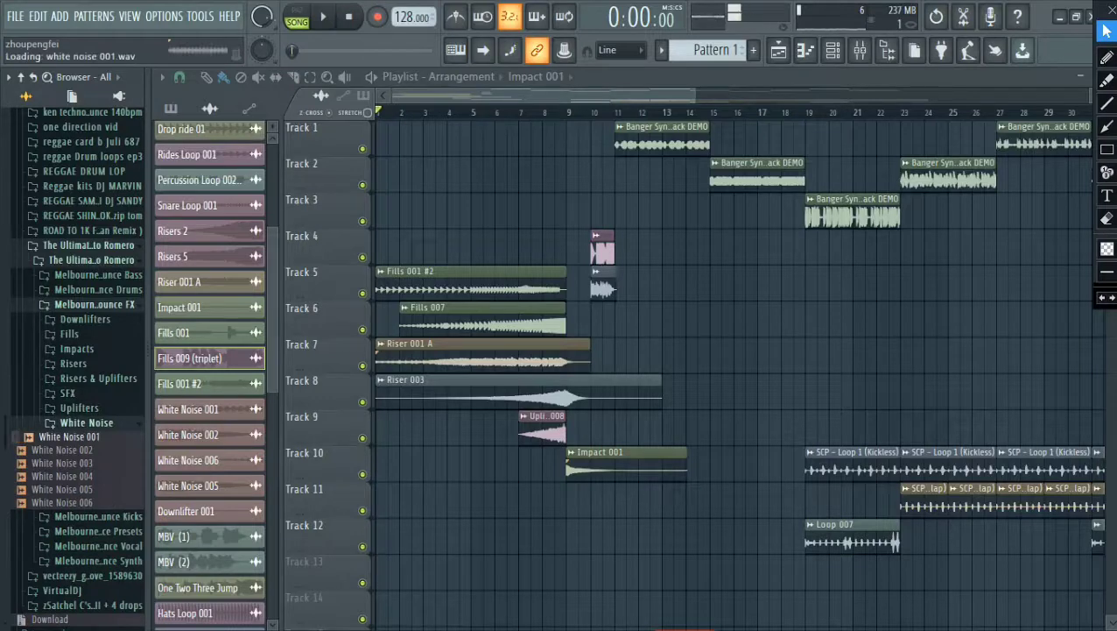
left_click_drag(69, 436, 617, 510)
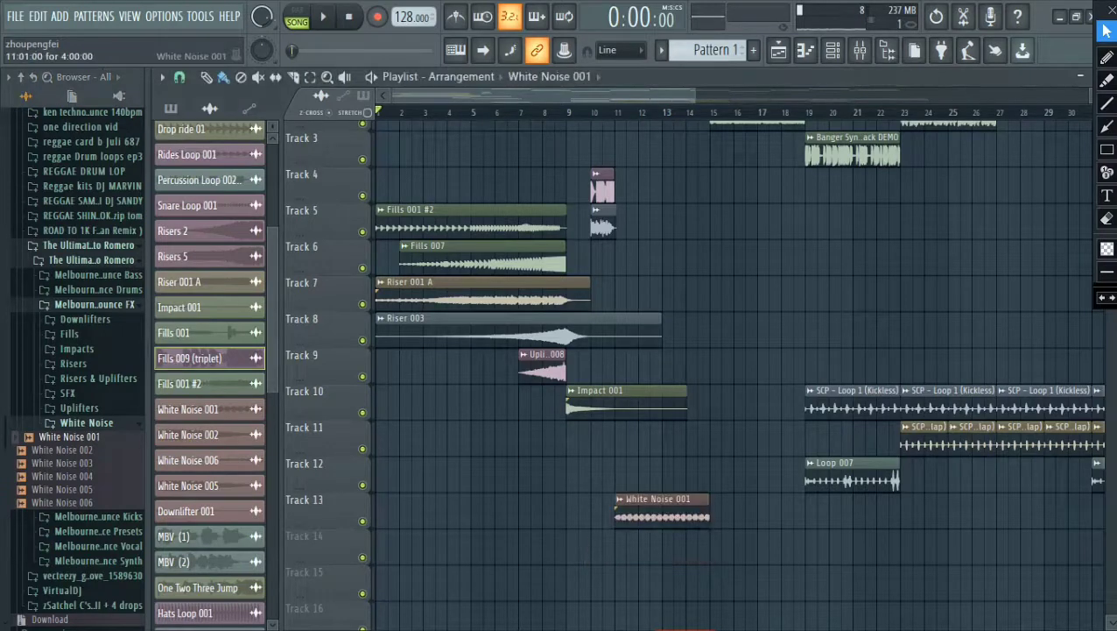
left_click_drag(63, 449, 714, 511)
left_click_drag(62, 463, 902, 511)
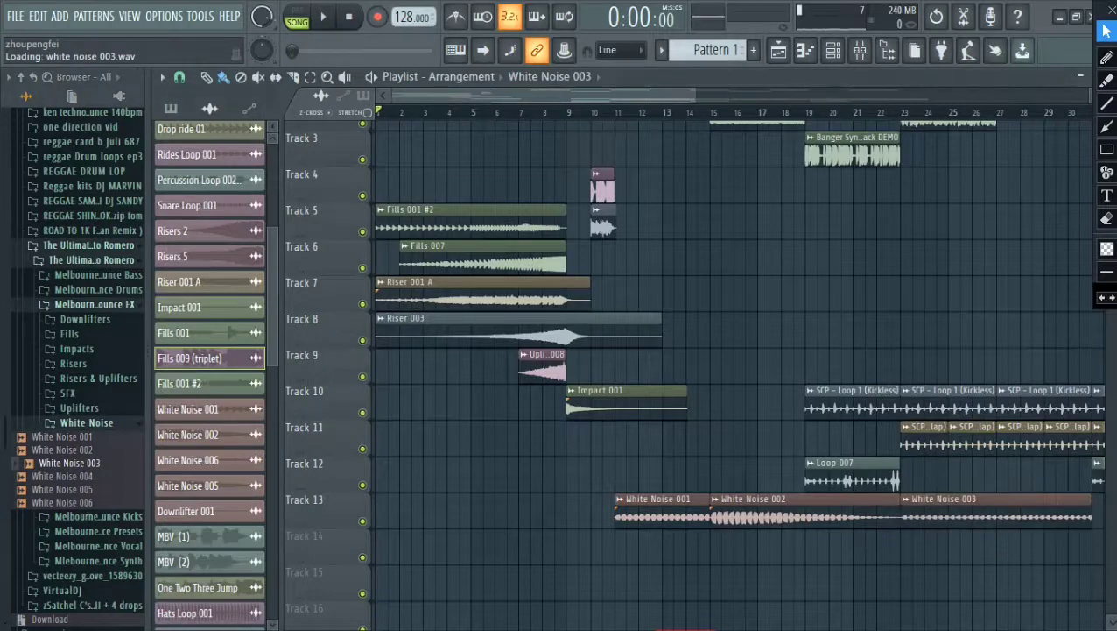
Try White Noise 004 on Track 13, but use White Noise 005 at bar 31 and White Noise 006 at bar 39
scroll(902, 510, "down", 3)
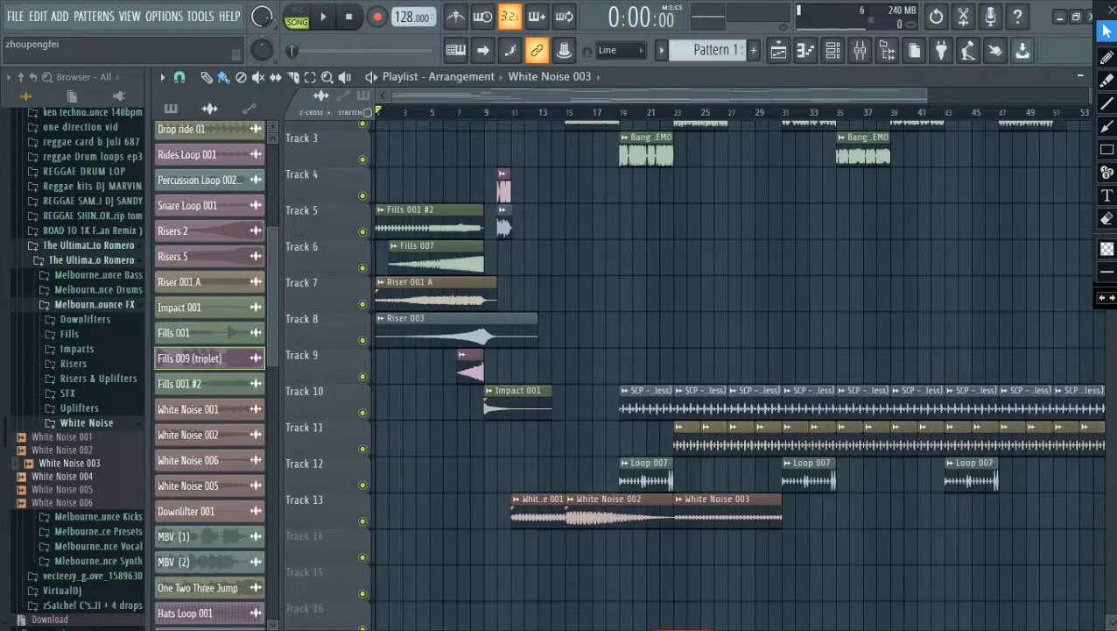
left_click_drag(62, 475, 810, 512)
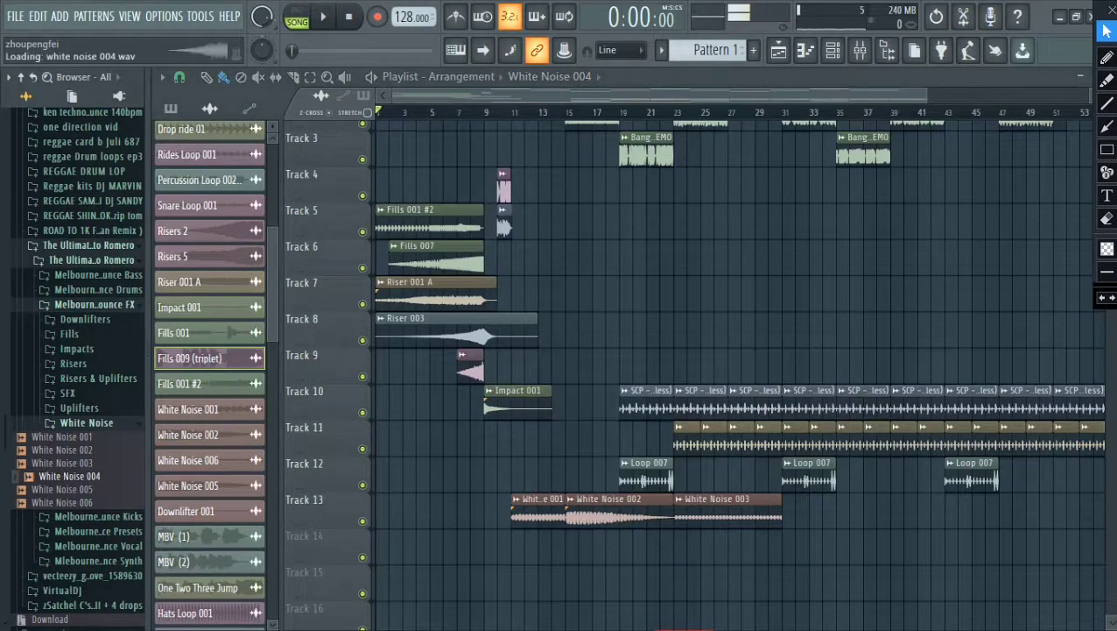
left_click(70, 488)
left_click_drag(66, 488, 787, 536)
left_click_drag(68, 502, 907, 517)
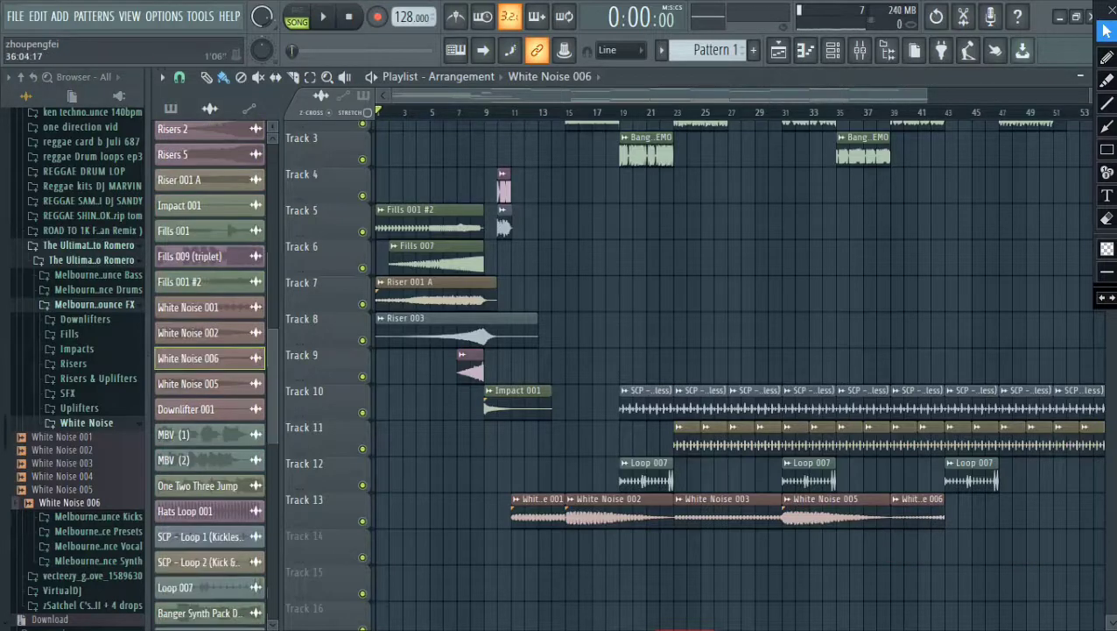
Add two more White Noise 005 clips on Track 13, starting at bars 43 and 51
scroll(863, 375, "down", 1)
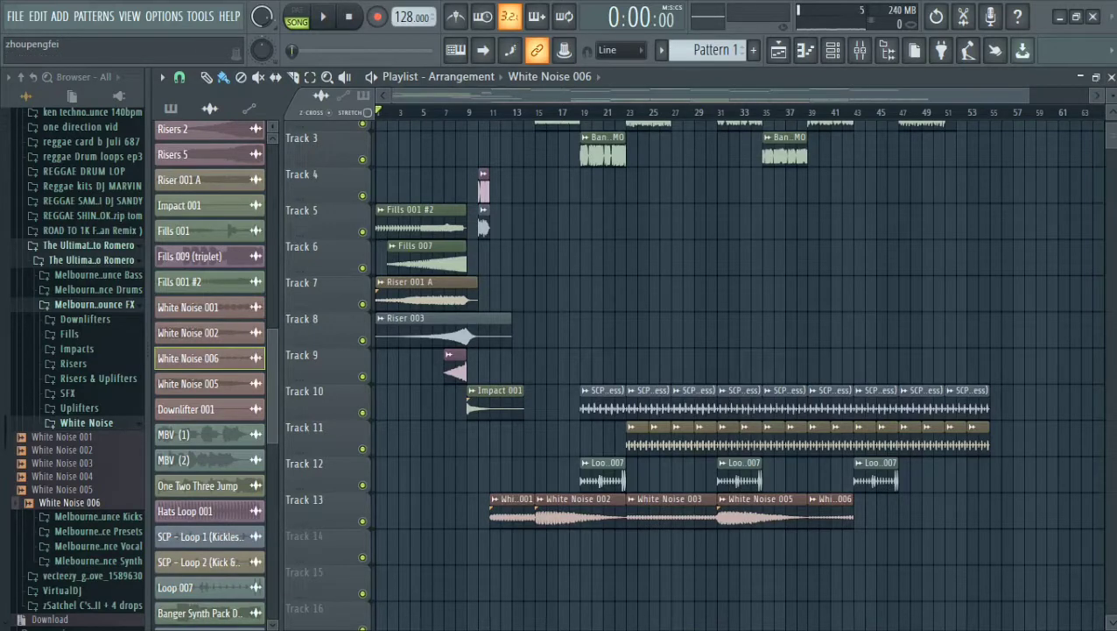
scroll(735, 360, "up", 2)
left_click(740, 570)
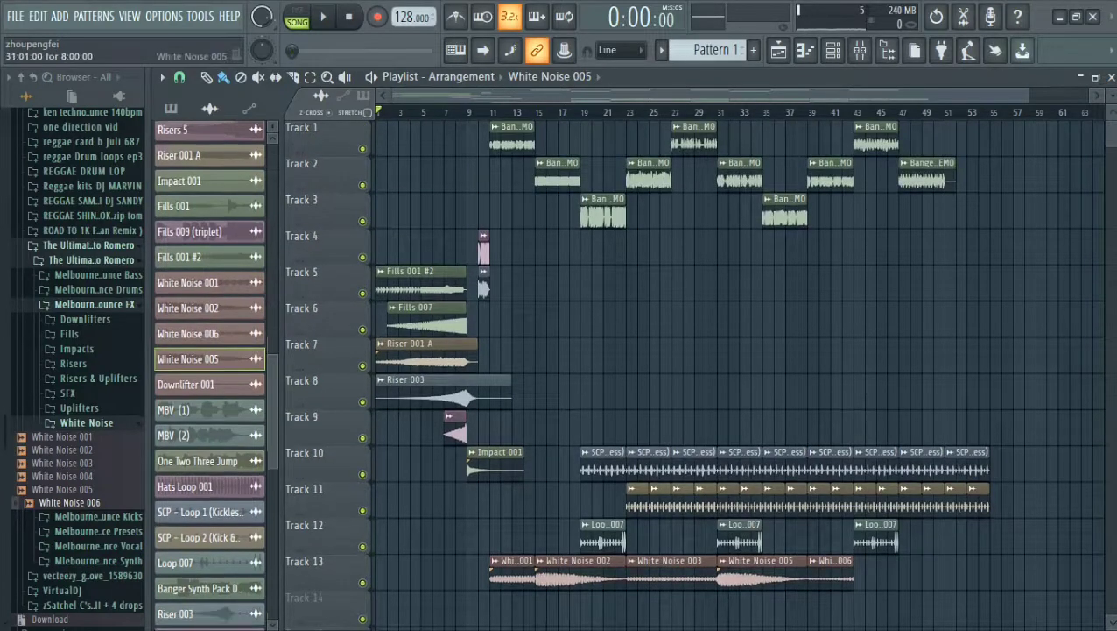
left_click(860, 571)
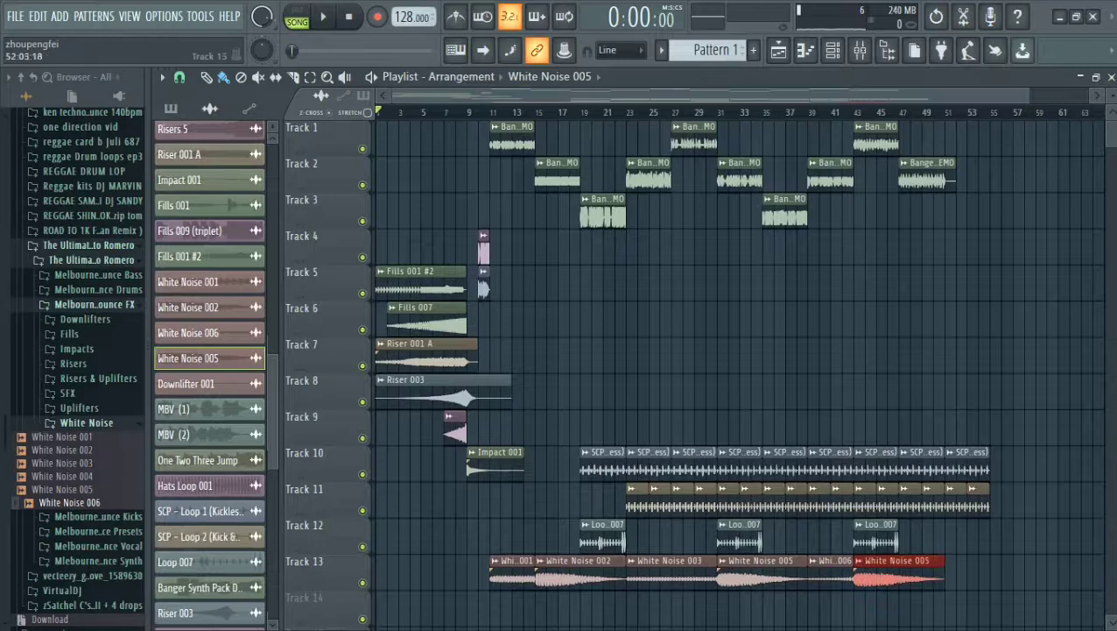
key("ctrl+b")
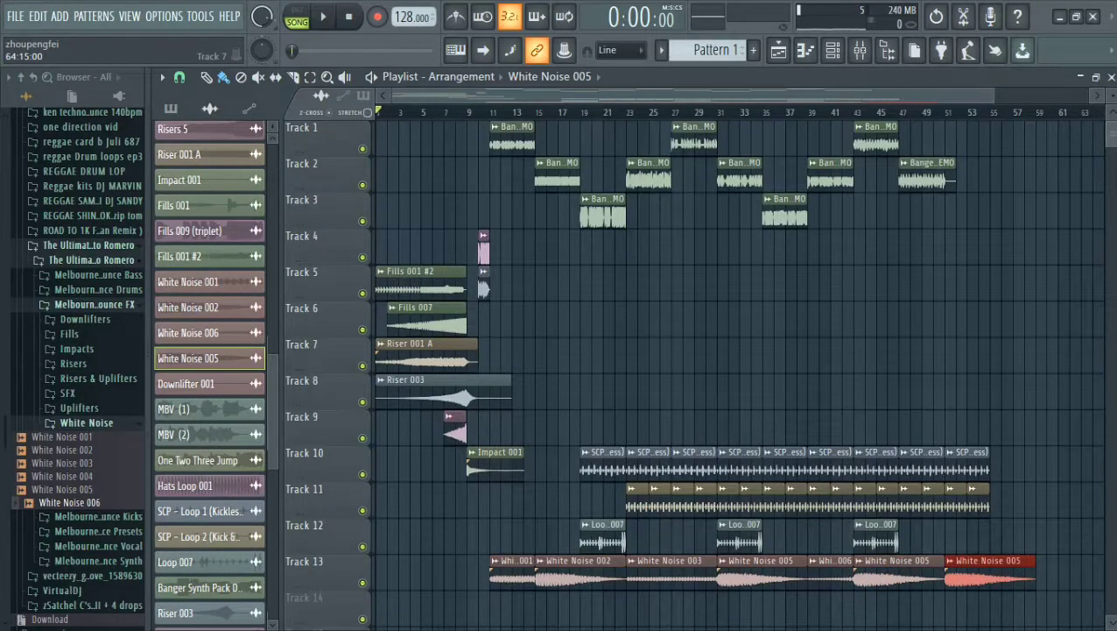
Check the Uplifters folder and preview more MBV vocal samples, collapsing each folder
left_click(79, 407)
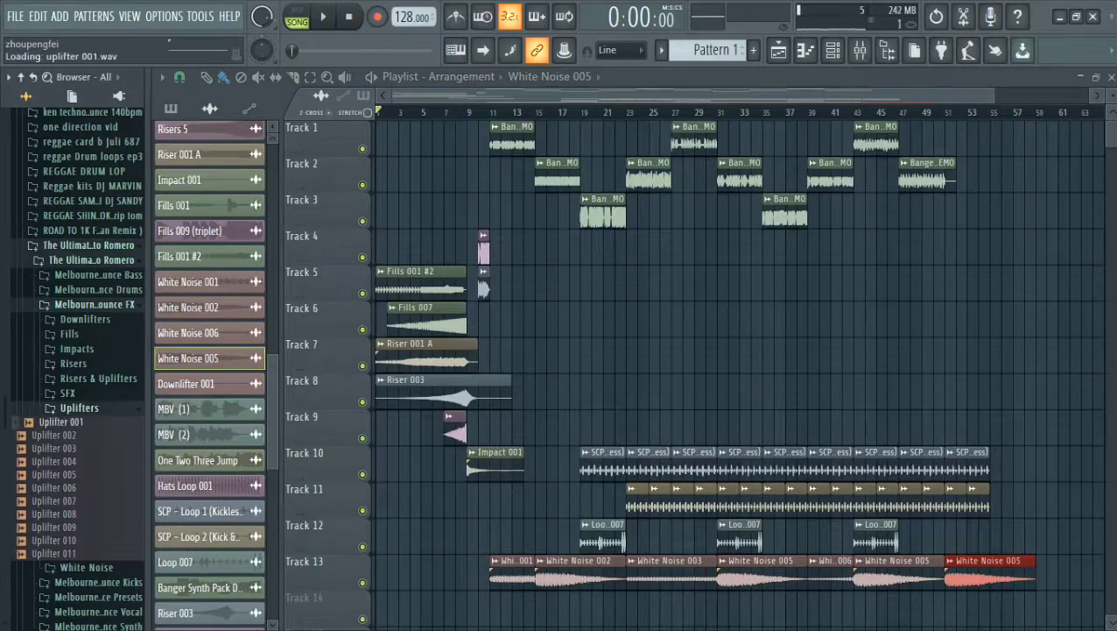
left_click(79, 408)
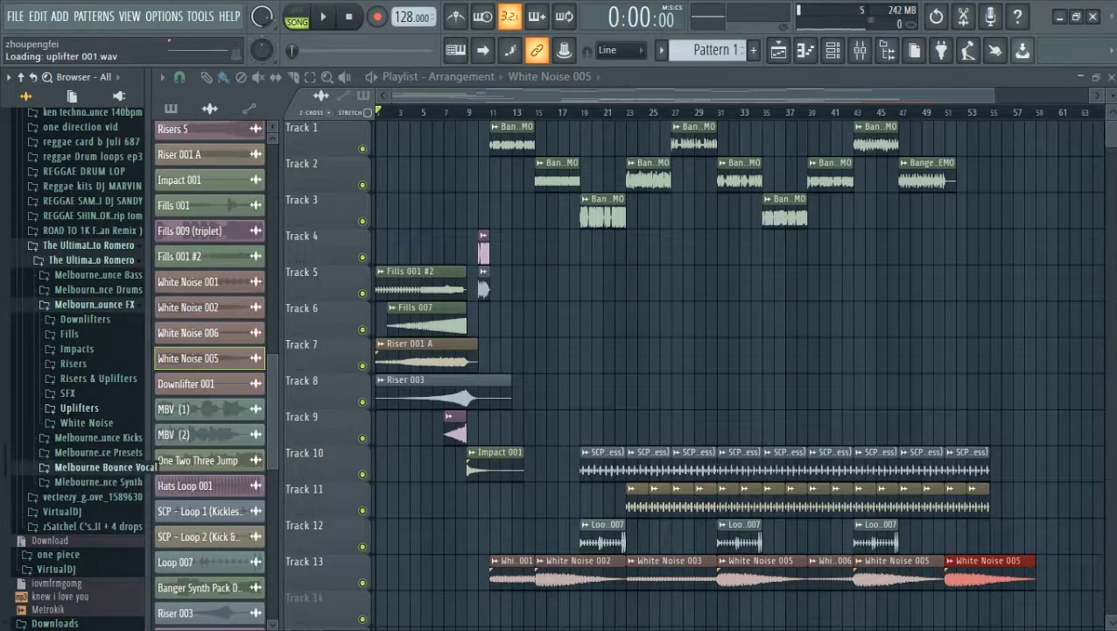
left_click(96, 466)
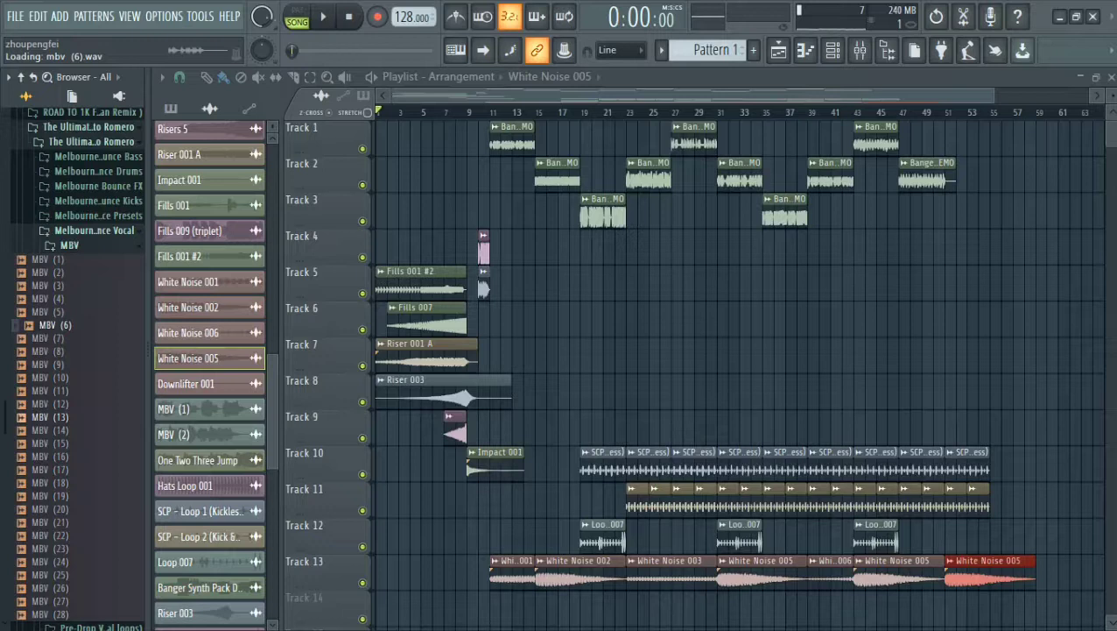
key("Left")
key("Left")
key("Down")
key("Down")
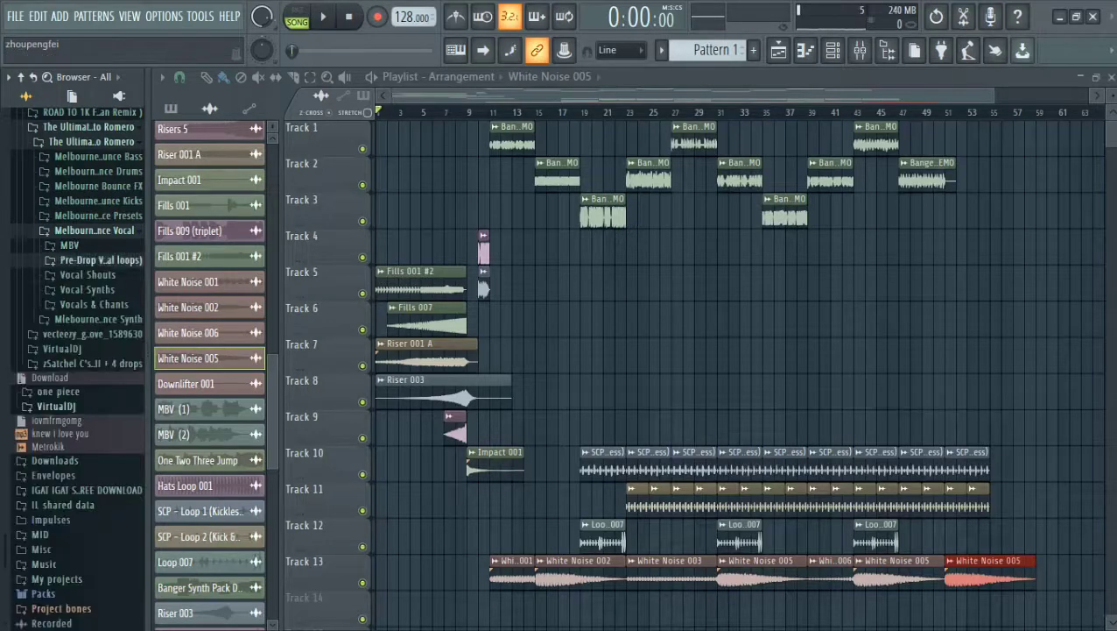
Place the Hey! sample from the Vocal Shouts folder on Track 8 at bar 20
key("Right")
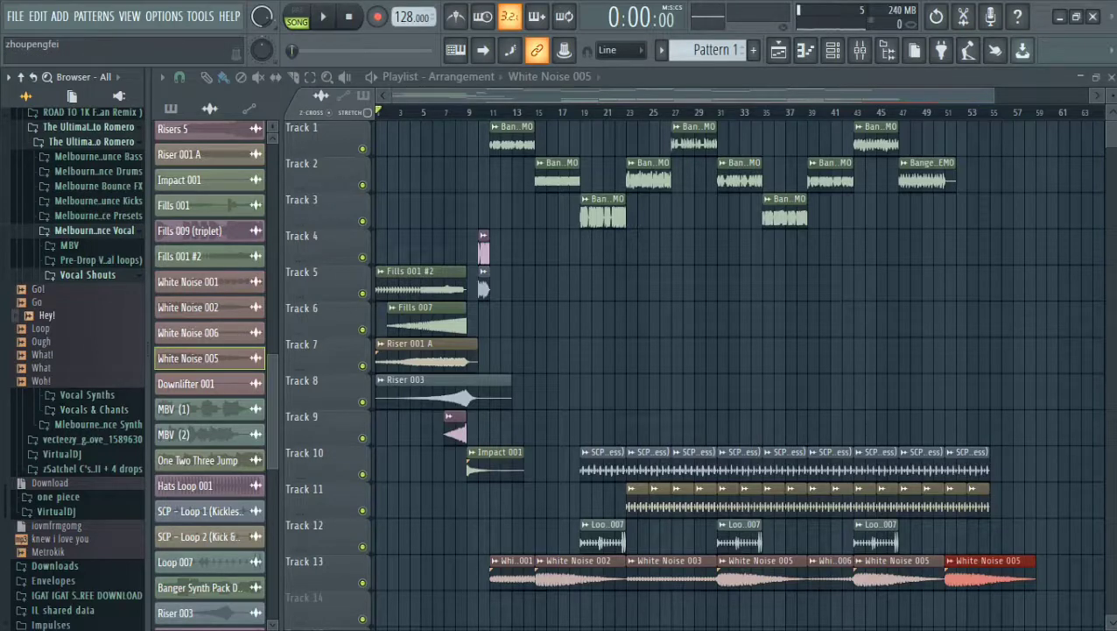
left_click_drag(45, 314, 592, 396)
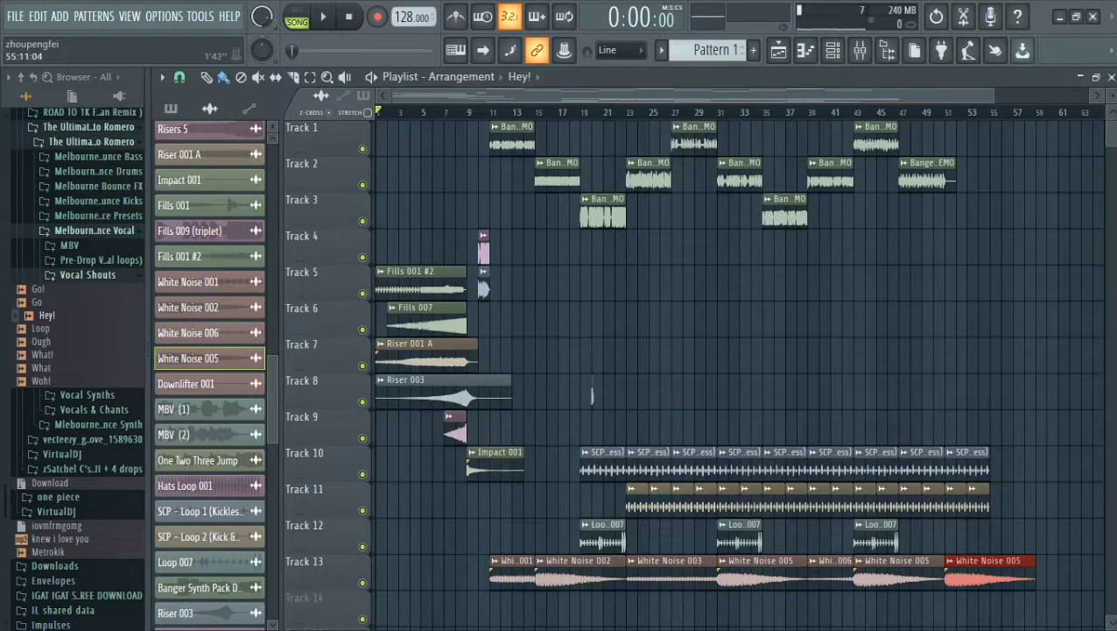
left_click_drag(994, 95, 524, 94)
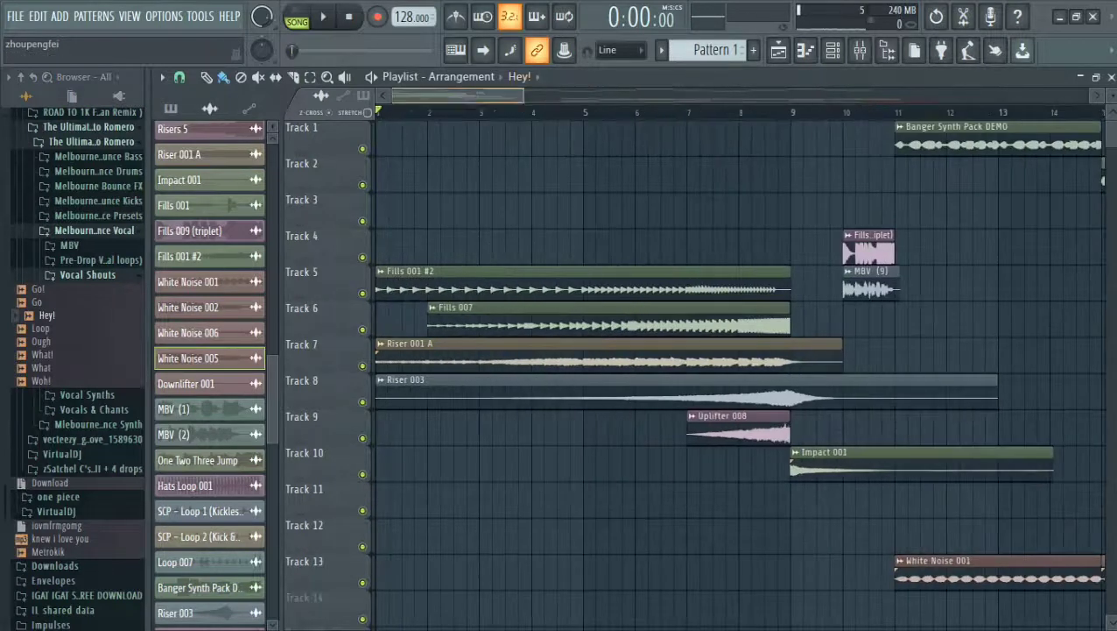
scroll(653, 391, "down", 5)
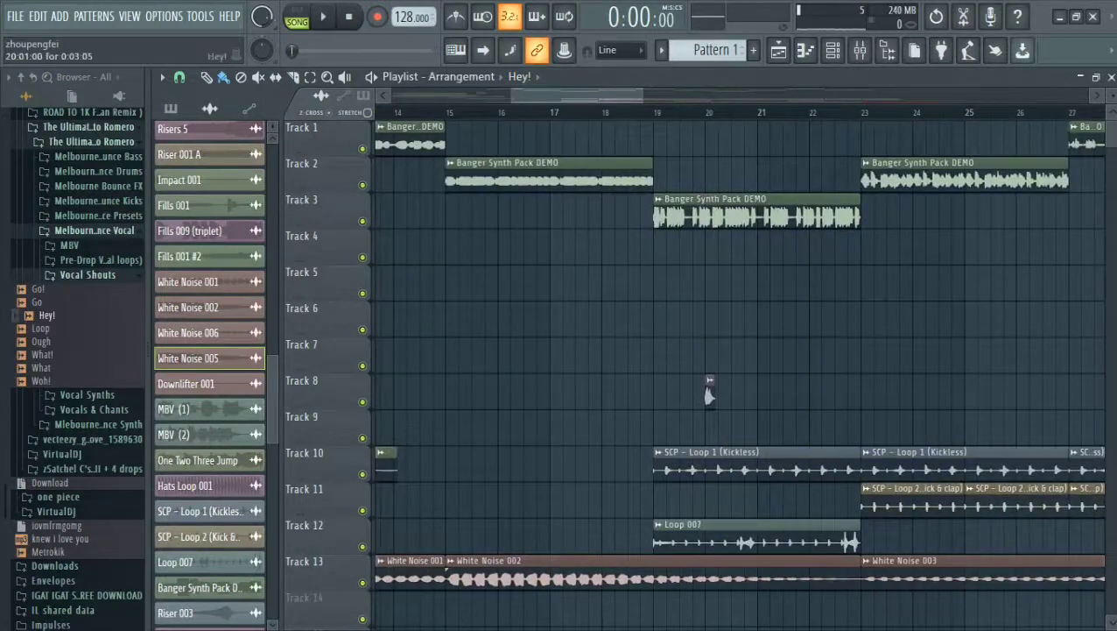
left_click(658, 394)
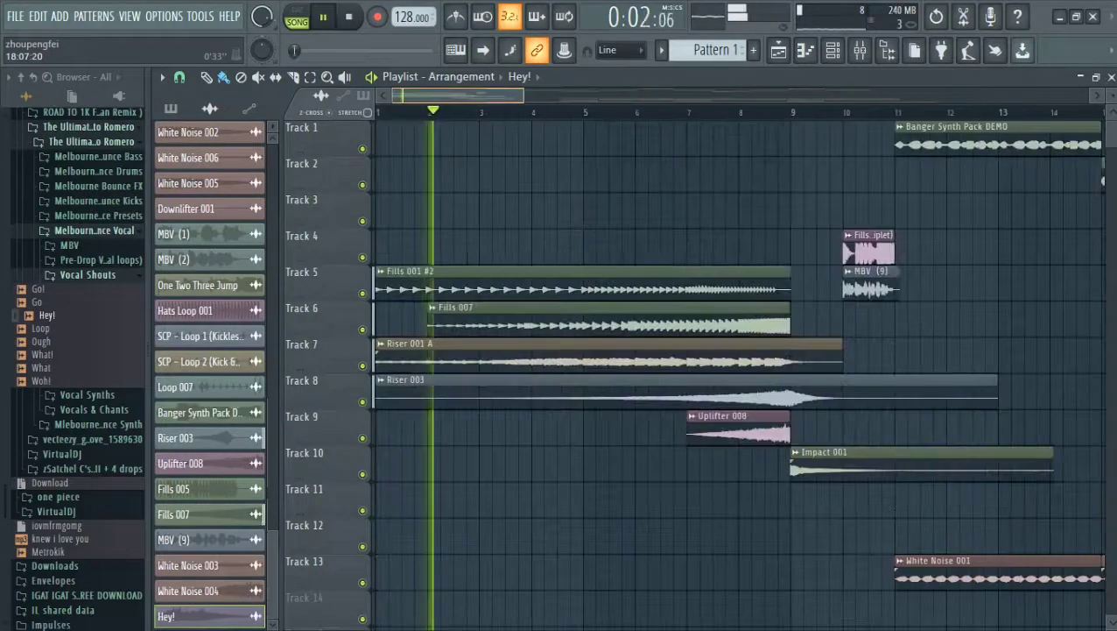
Collapse the sample browser to give the playlist more width while the arrangement plays from the start
left_click_drag(145, 315, 4, 315)
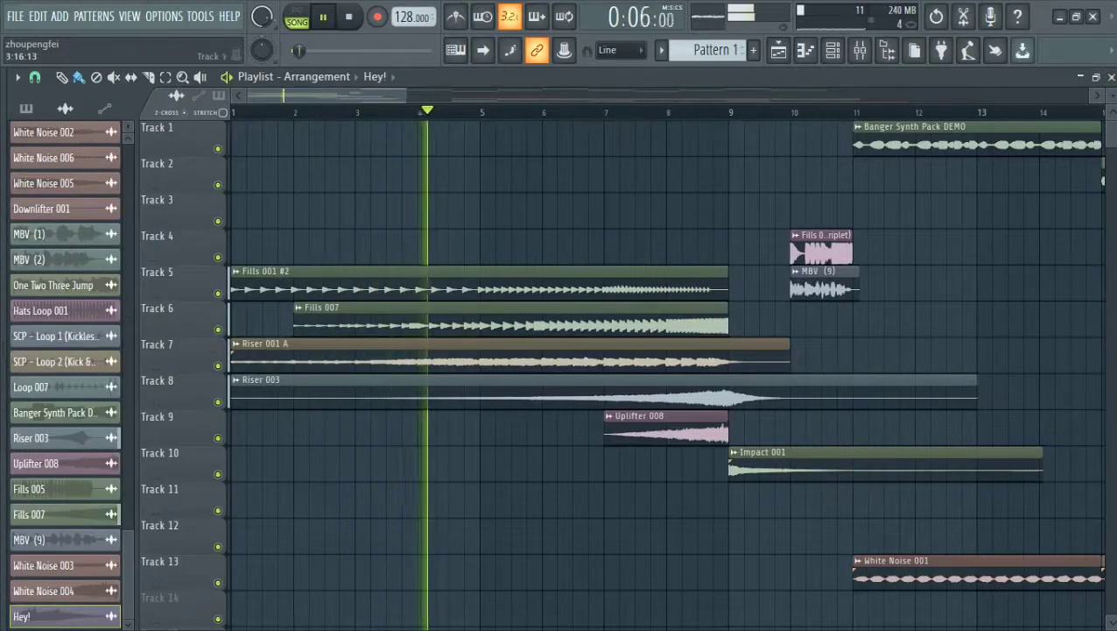
Extend the SCP - Loop 2 (Kick & clap) clips on Track 11 into one continuous run from bar 12 to bar 54
left_click_drag(405, 95, 986, 94)
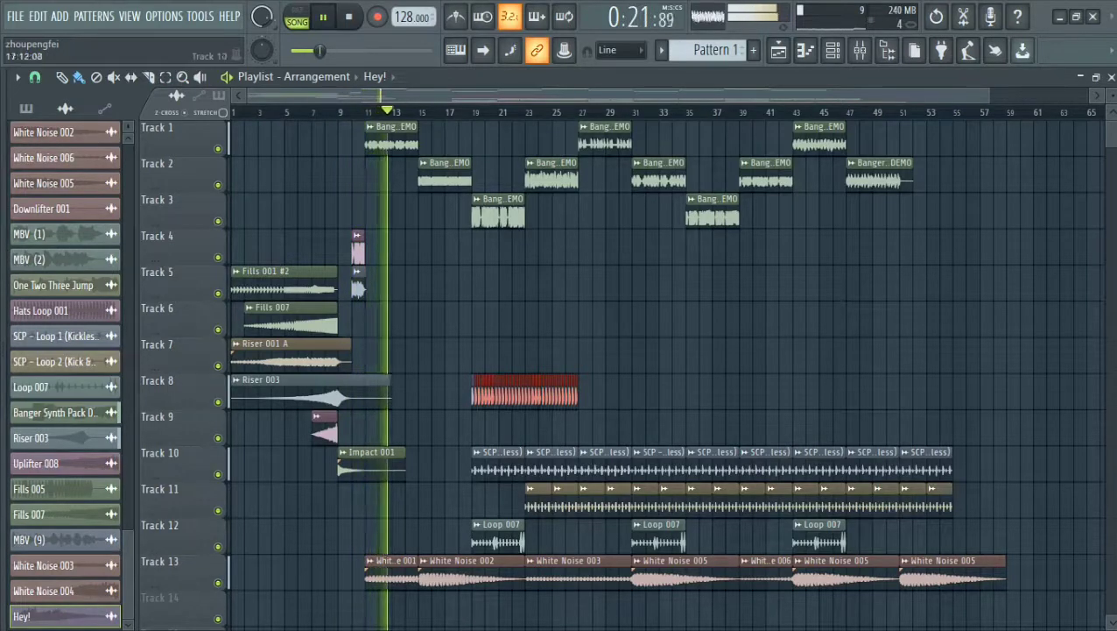
left_click(539, 499)
left_click_drag(380, 499, 495, 499)
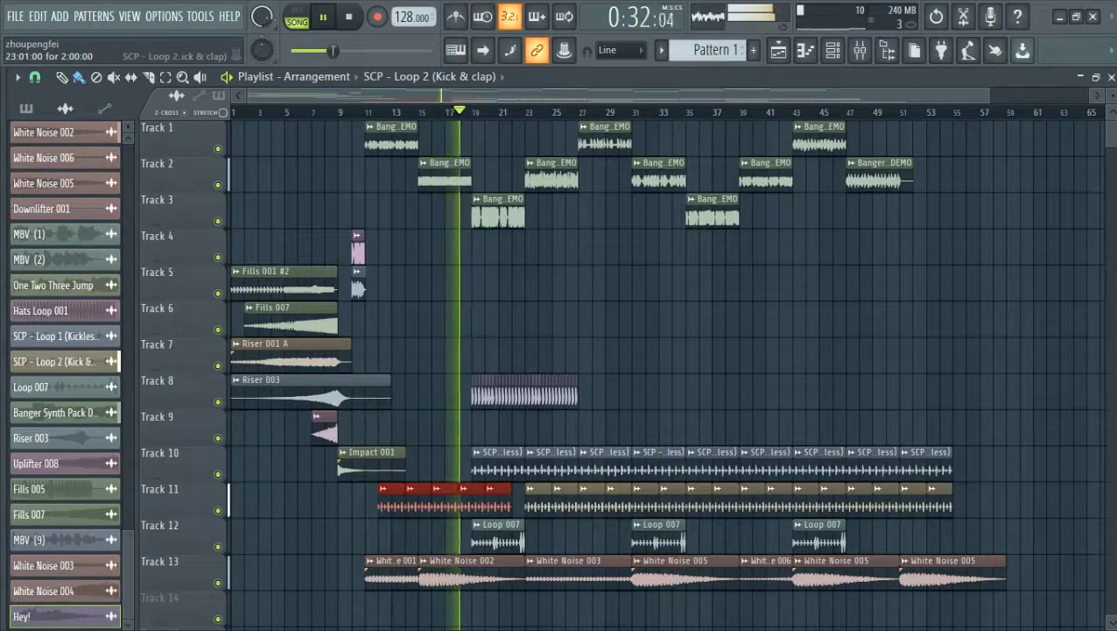
left_click(532, 498, "ctrl")
mouse_move(531, 498)
left_mouse_down()
mouse_move(942, 497)
mouse_move(904, 497)
left_mouse_up()
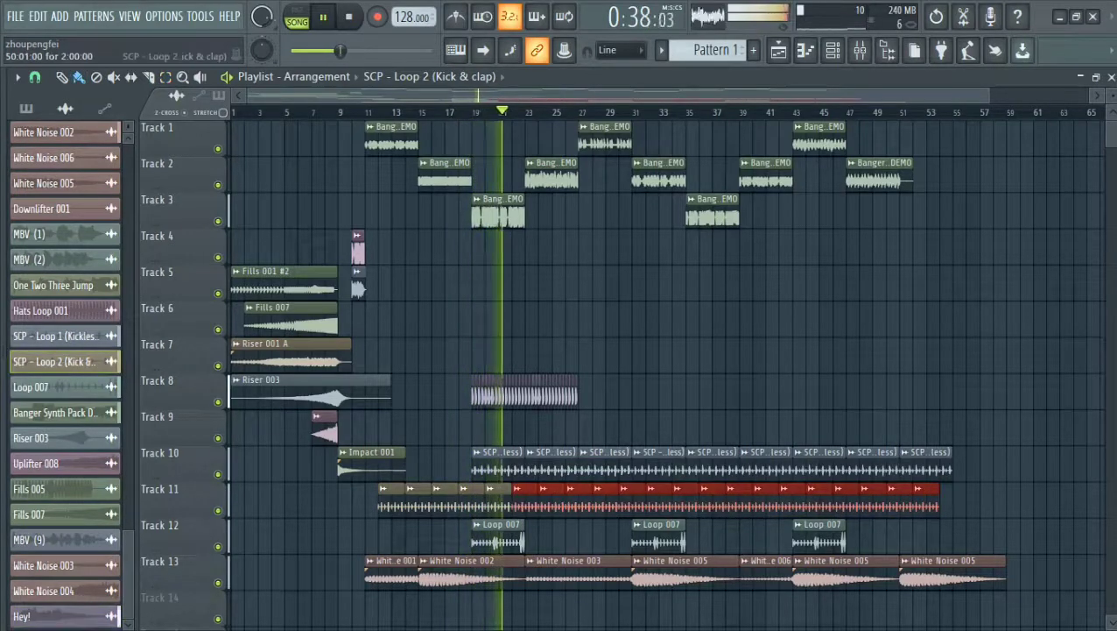
Move the three Loop 007 clips on Track 12 one bar earlier, to bars 18, 30 and 42
left_click(497, 532)
left_click(464, 534)
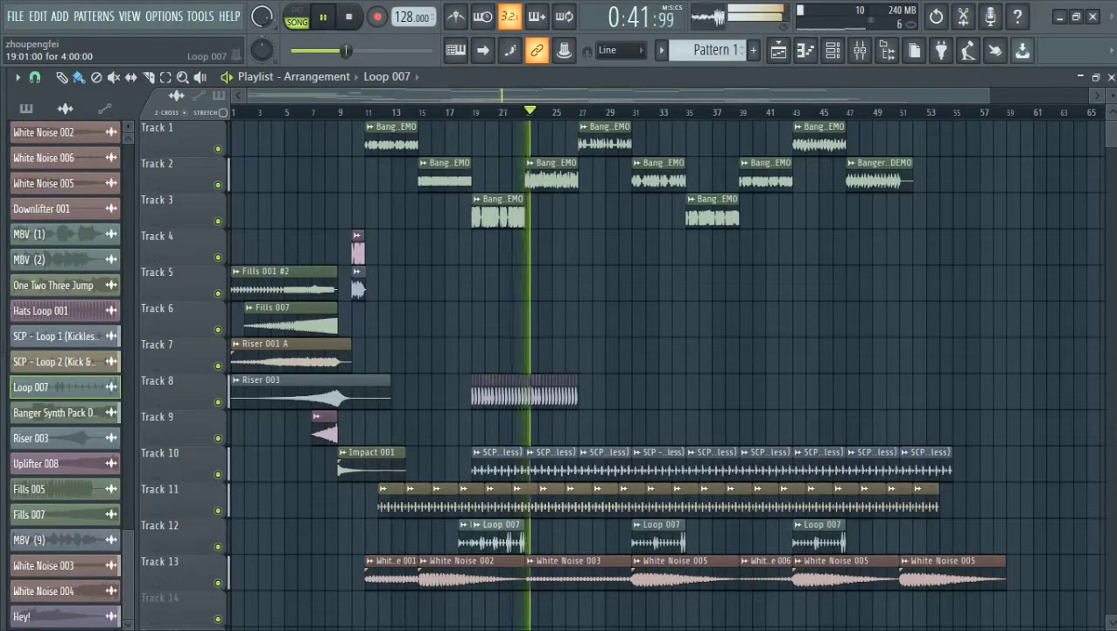
left_click_drag(659, 532, 646, 533)
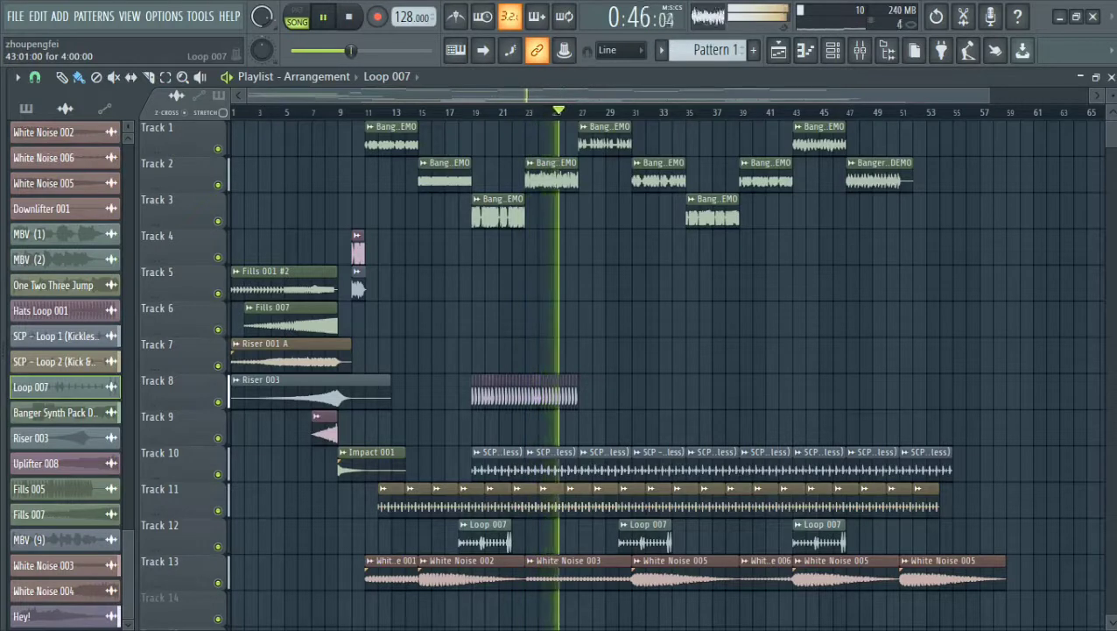
left_click_drag(820, 536, 805, 536)
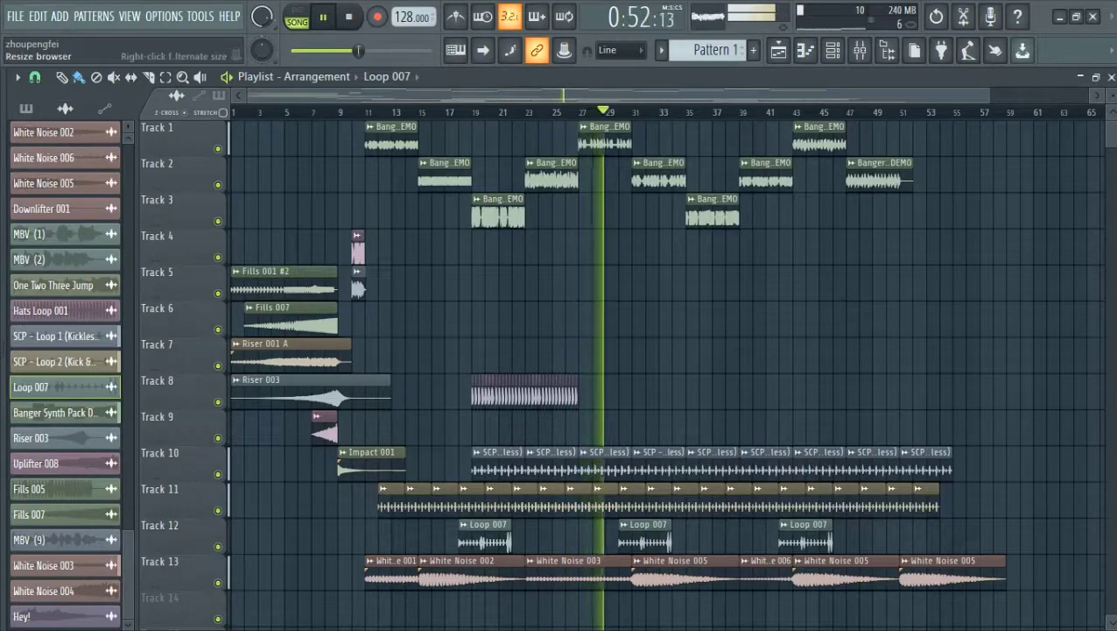
Restore the sample browser, collapse the Vocal Shouts folder and locate the SCP - Loop 2 (Kick & clap) sample file in it
right_click(7, 315)
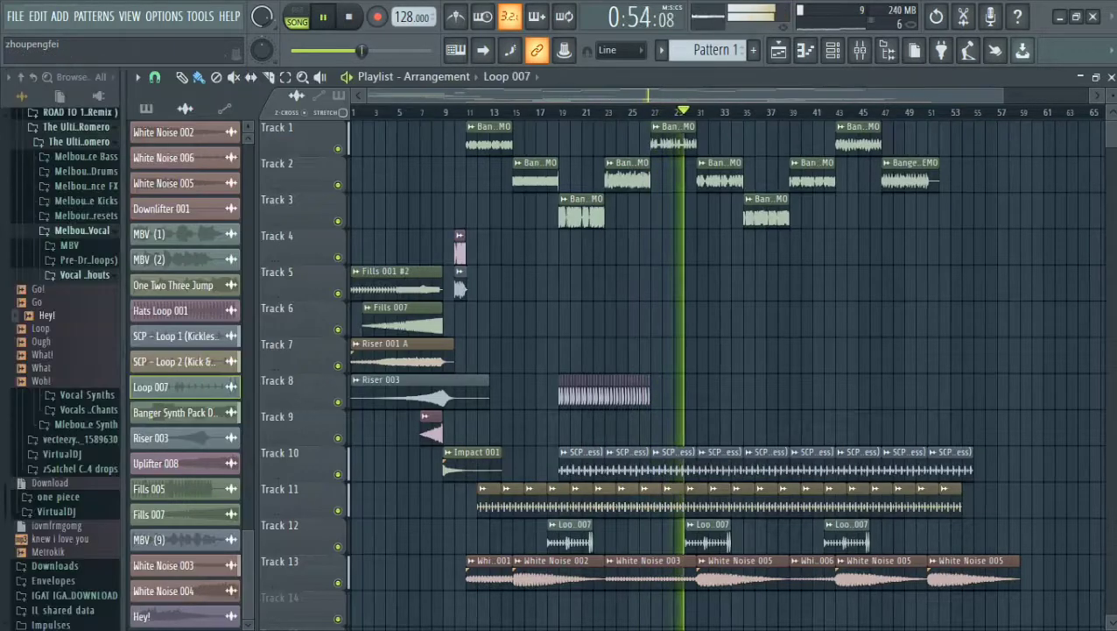
left_click(85, 274)
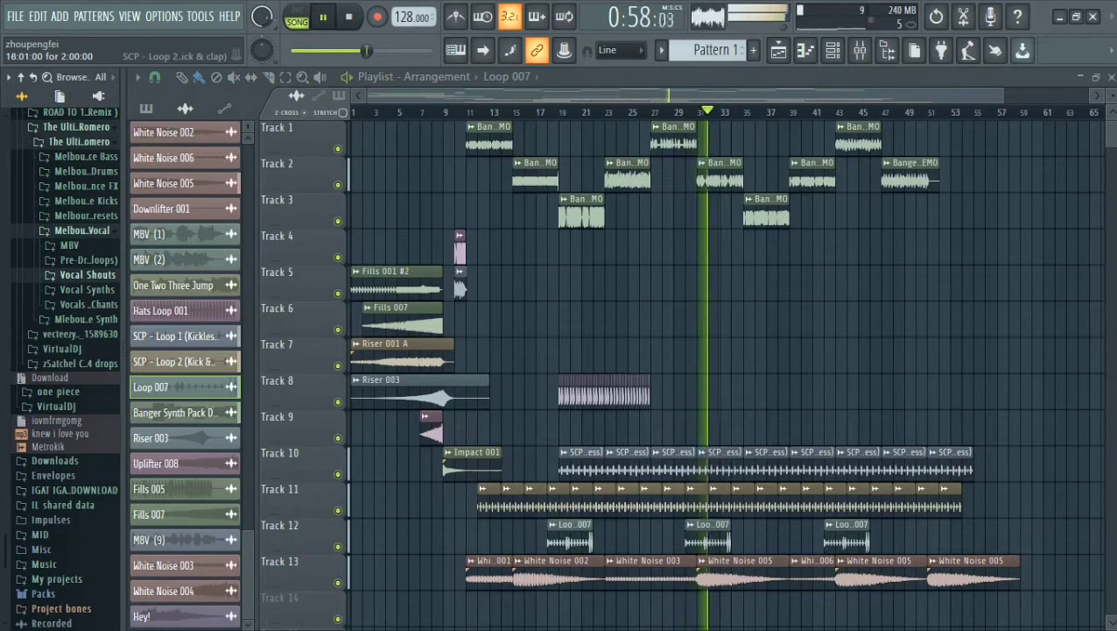
double_click(535, 497)
left_click_drag(515, 595, 66, 452)
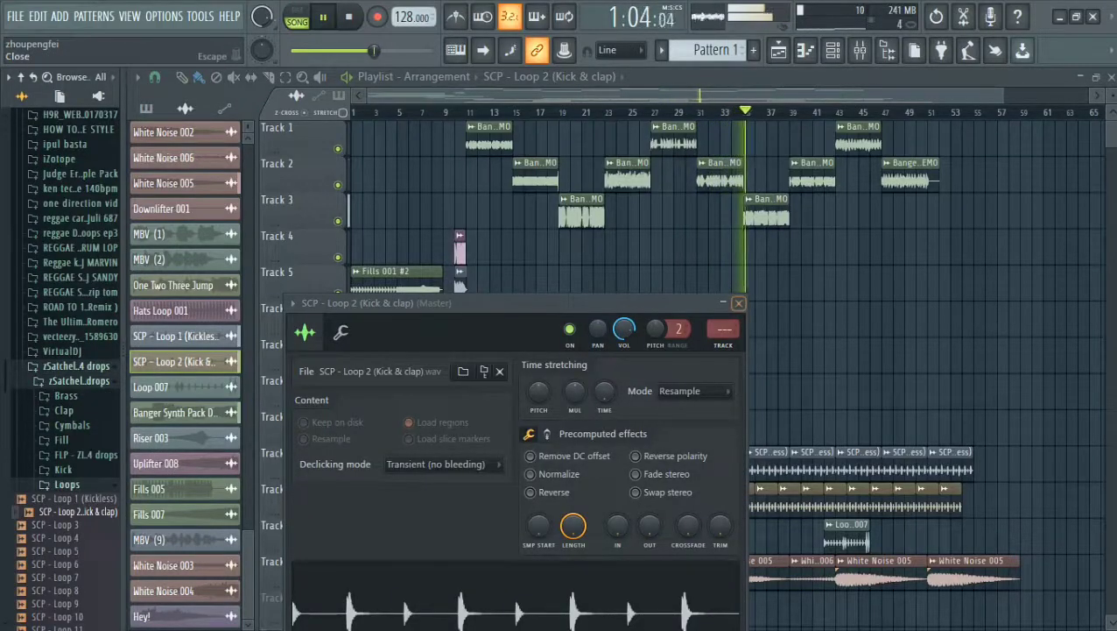
left_click(739, 303)
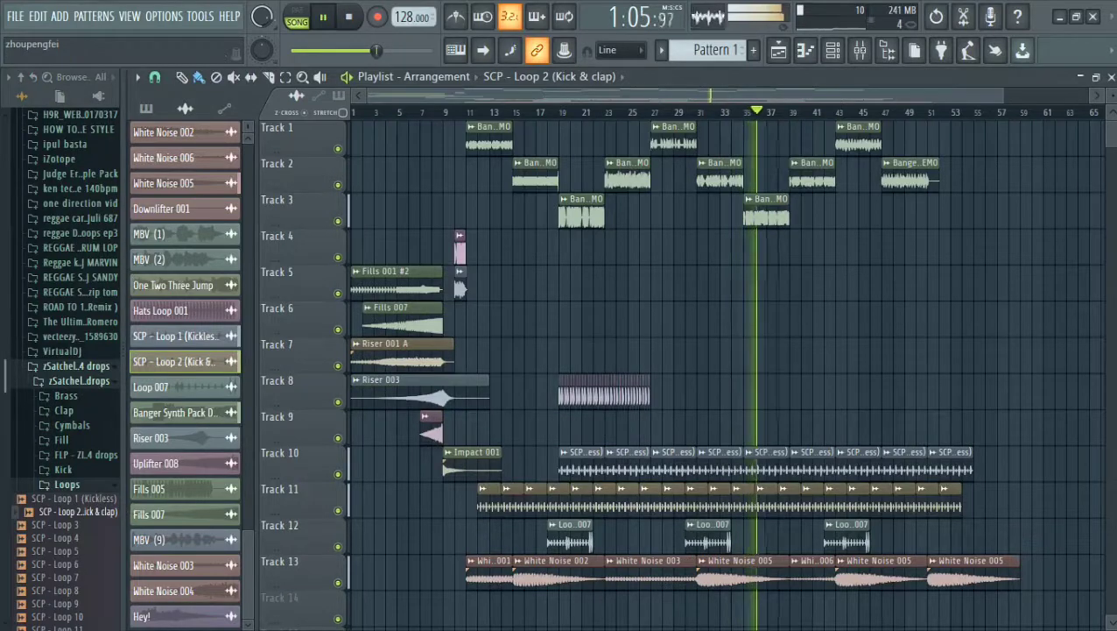
Preview the SCP loops from Loop 13 up to Loop 1 (Kickless), then back down to Loop 5
scroll(62, 367, "down", 5)
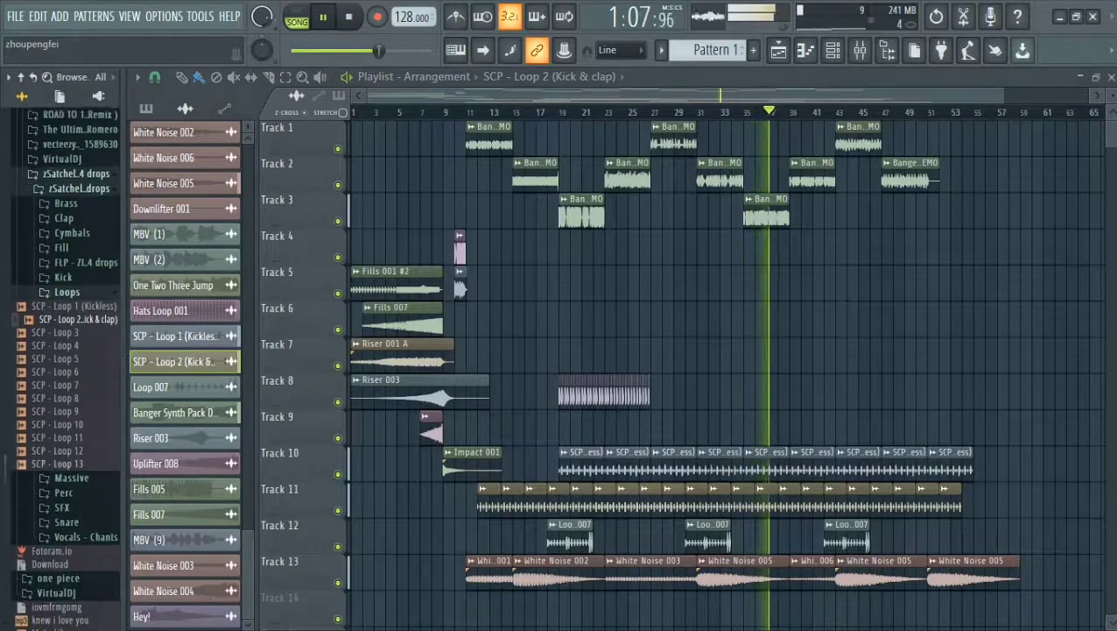
scroll(57, 464, "up", 1)
left_click(57, 472)
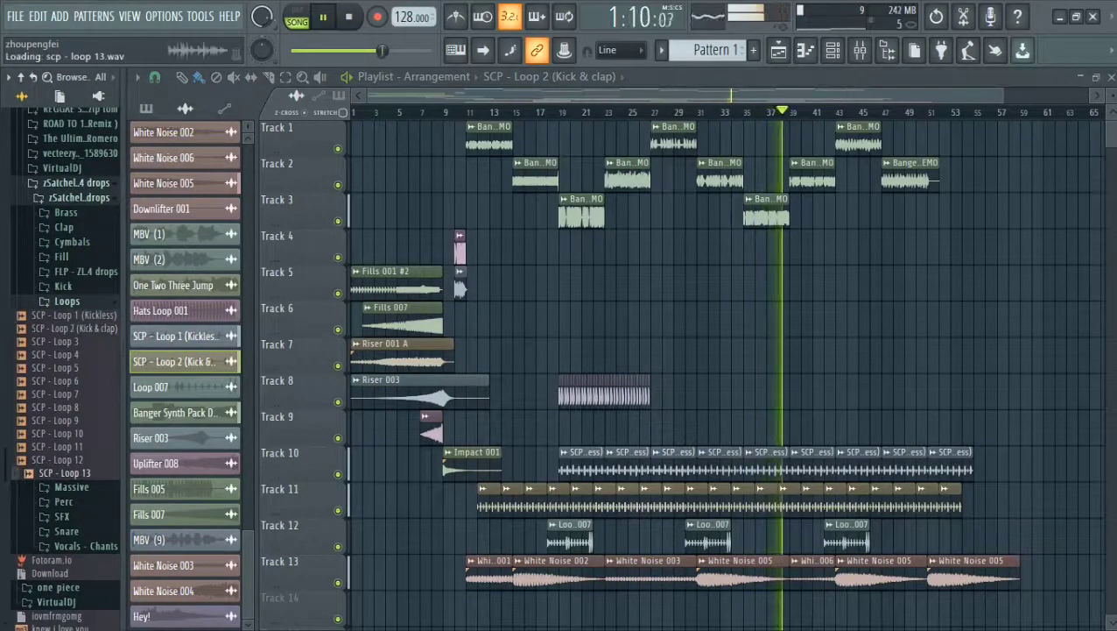
left_click(64, 460)
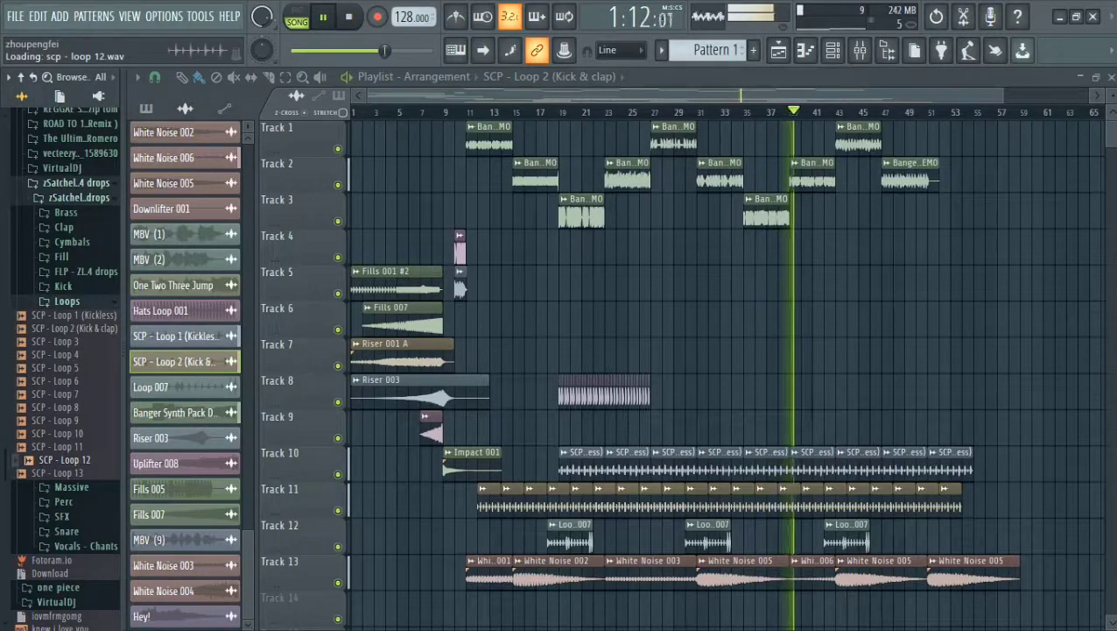
key("Up")
key("Up")
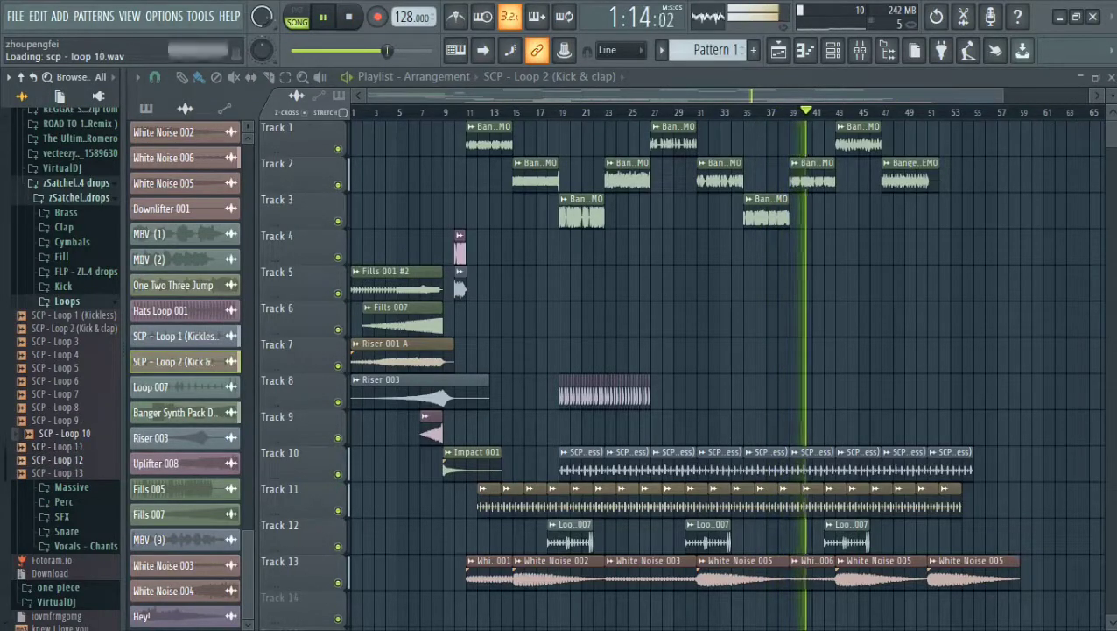
key("Up")
key("Up")
key("Up")
key("Down")
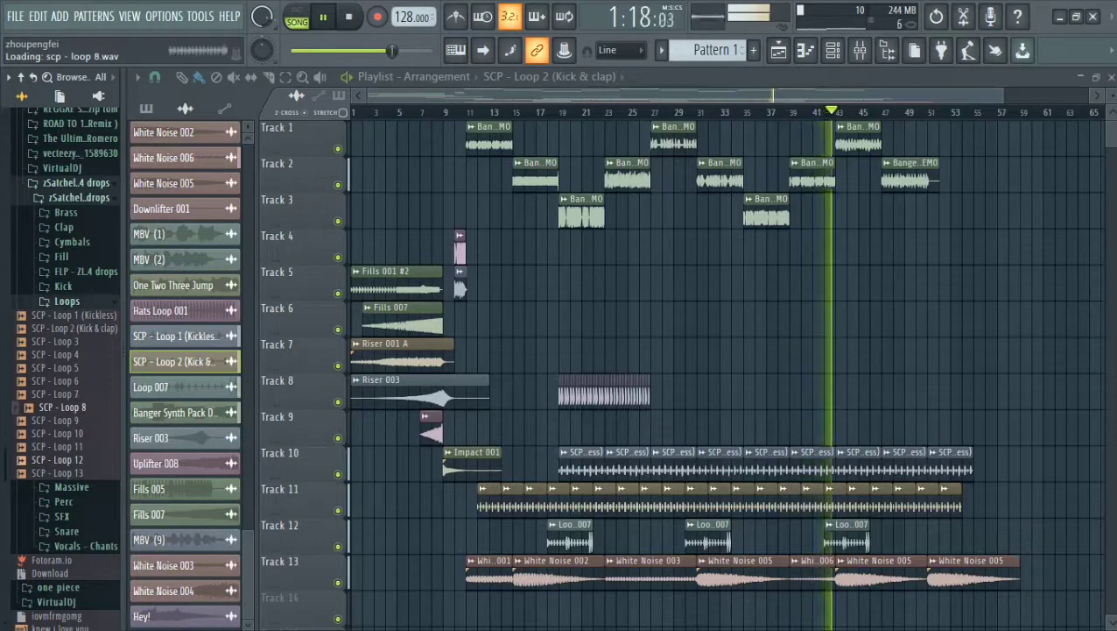
key("Up")
key("Up")
key("Up")
key("Up")
key("Up")
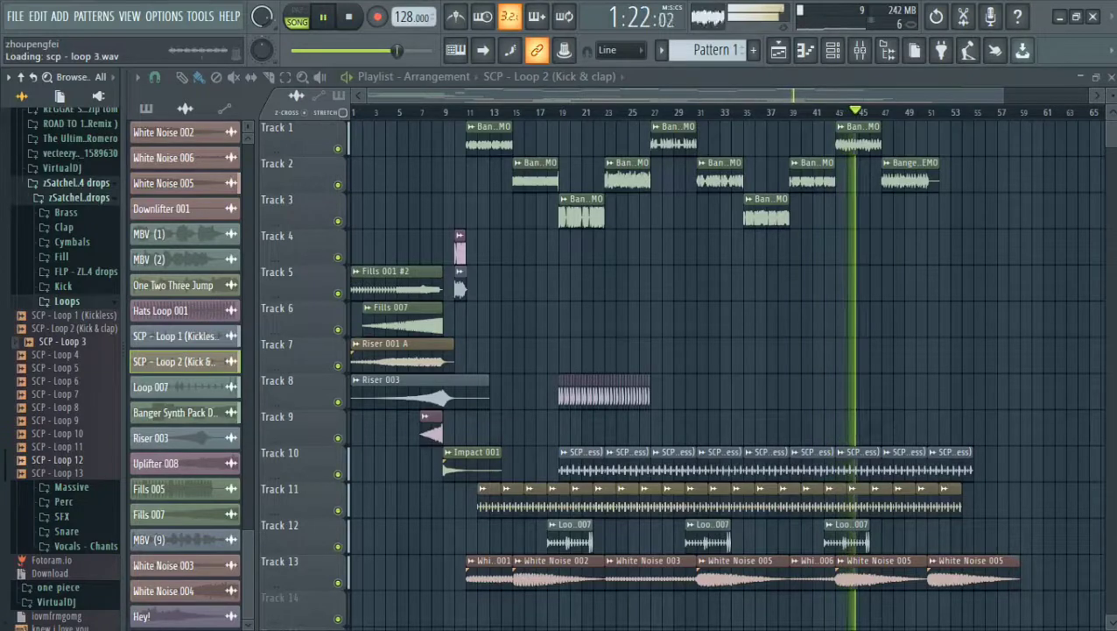
key("Up")
key("Up")
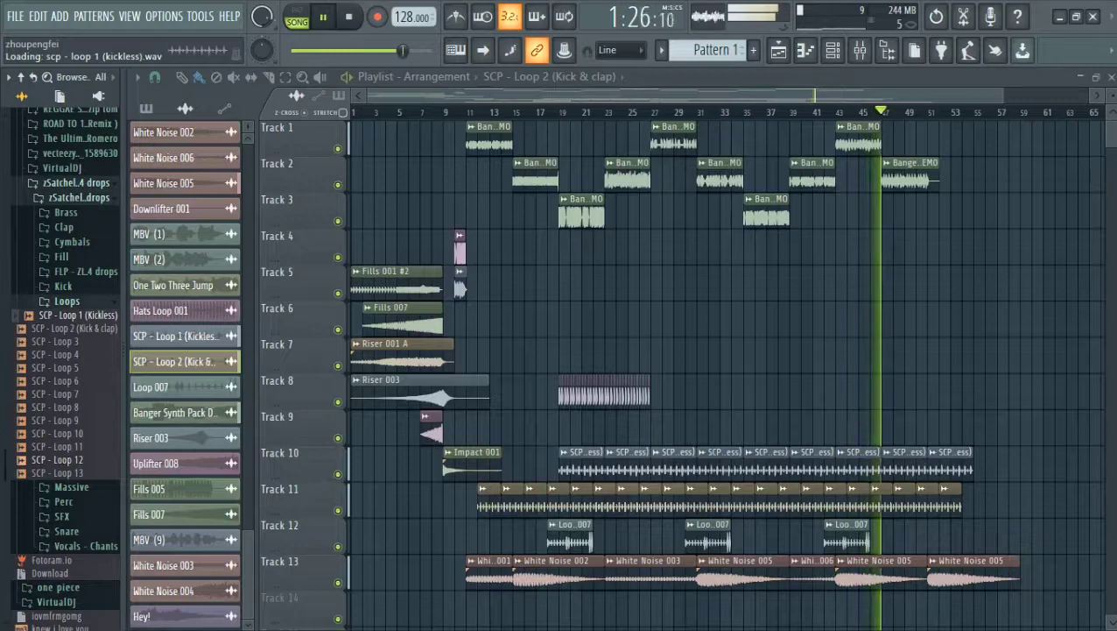
key("Down")
key("Down")
key("Down")
key("Down")
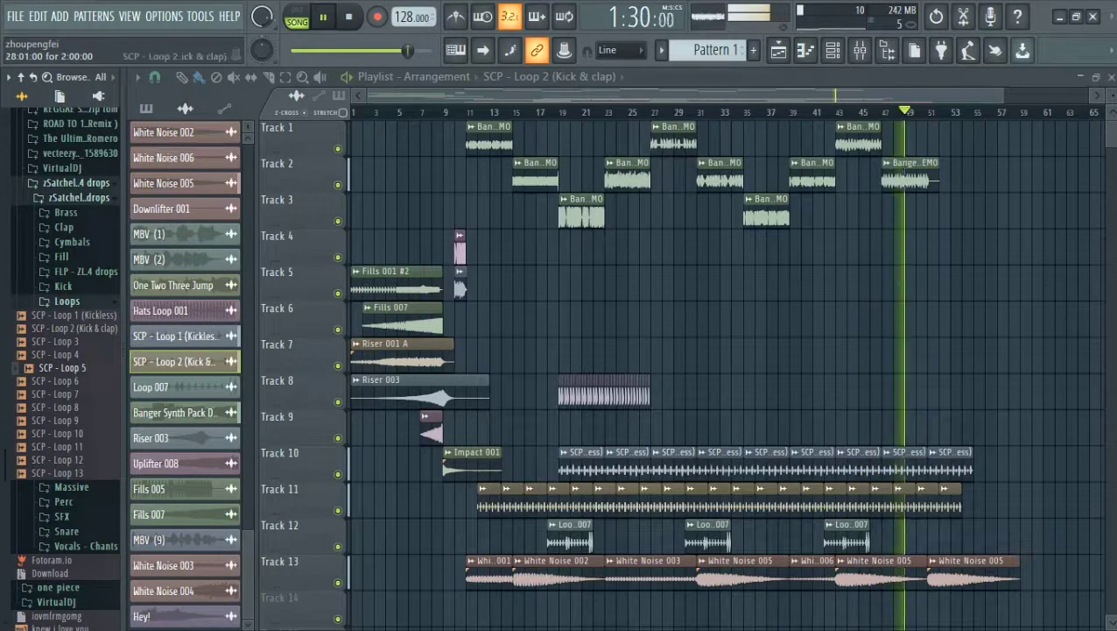
Normalize the SCP - Loop 2 (Kick & clap) sample in its channel settings
double_click(673, 489)
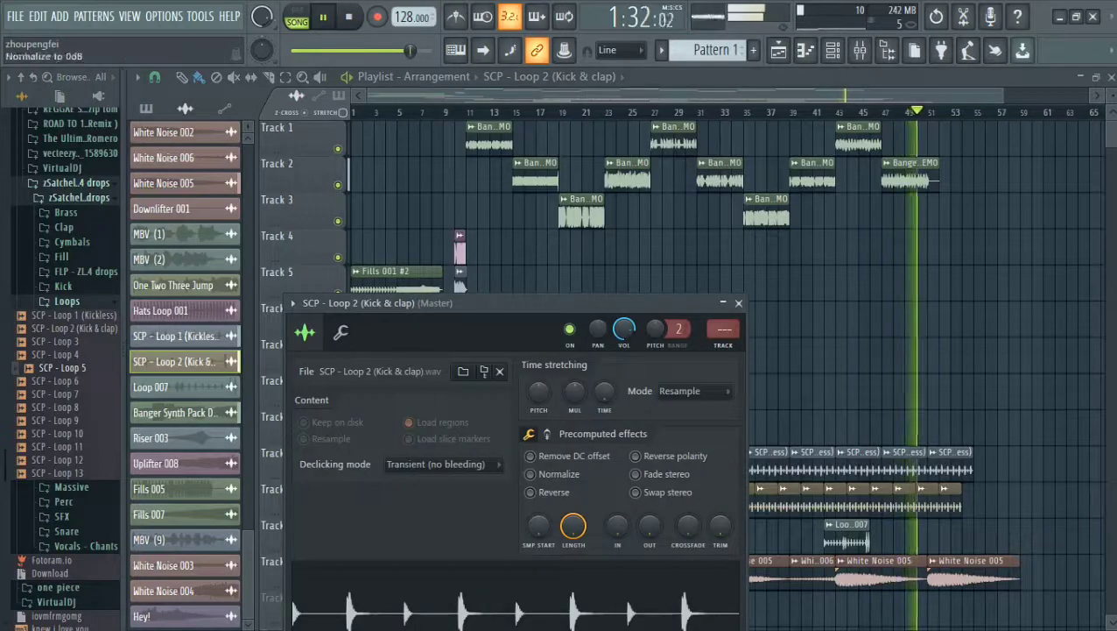
left_click(530, 474)
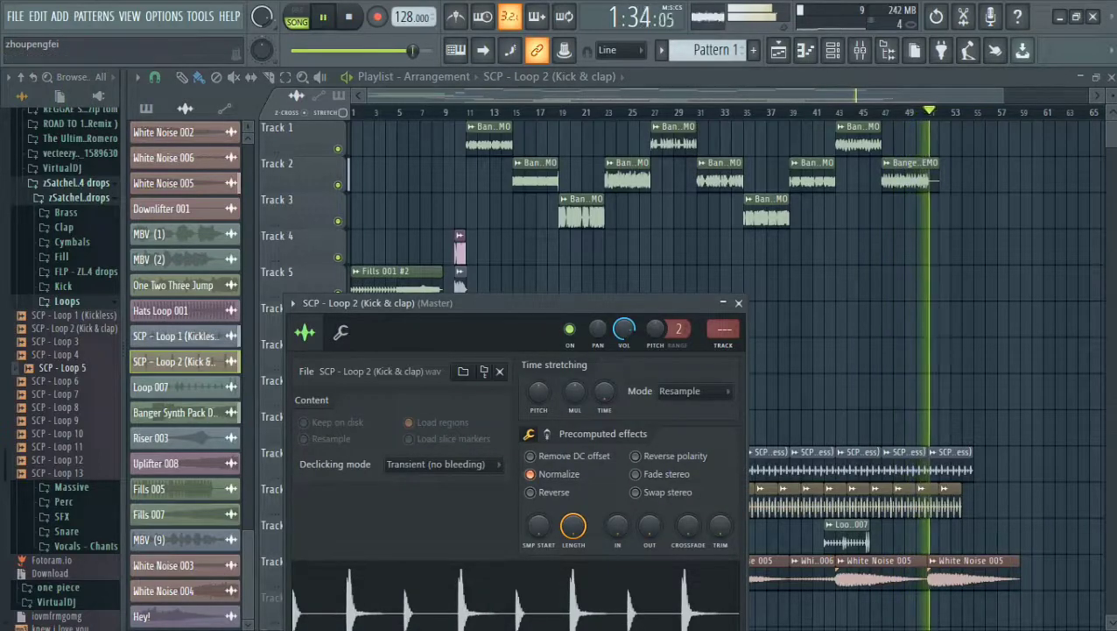
left_click(738, 303)
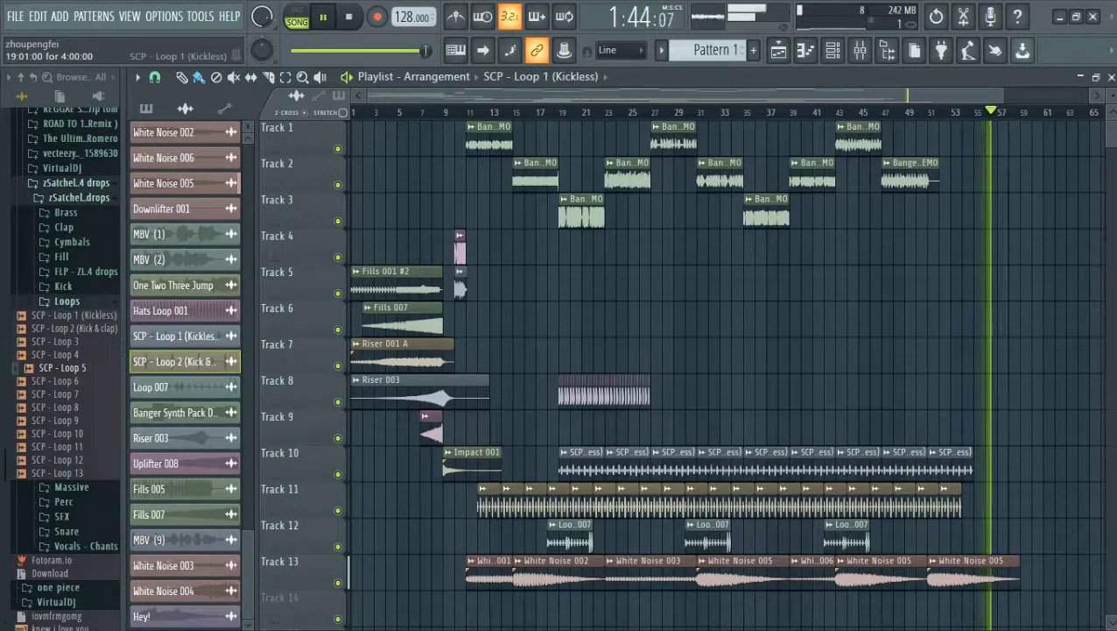
Normalize the SCP - Loop 1 (Kickless) sample in its channel settings
double_click(581, 469)
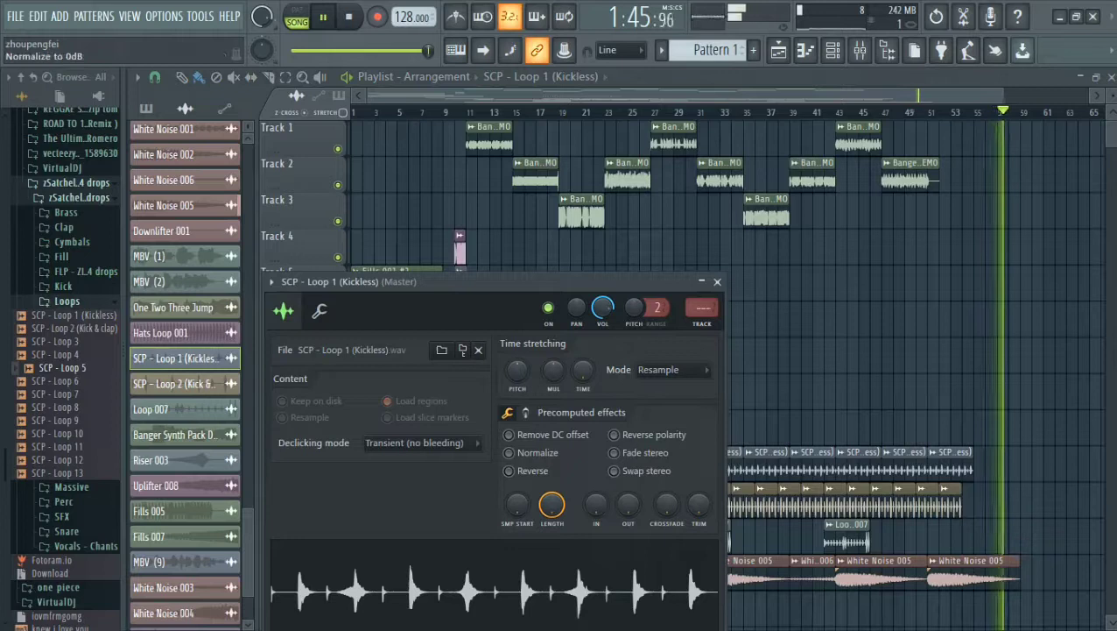
left_click(509, 452)
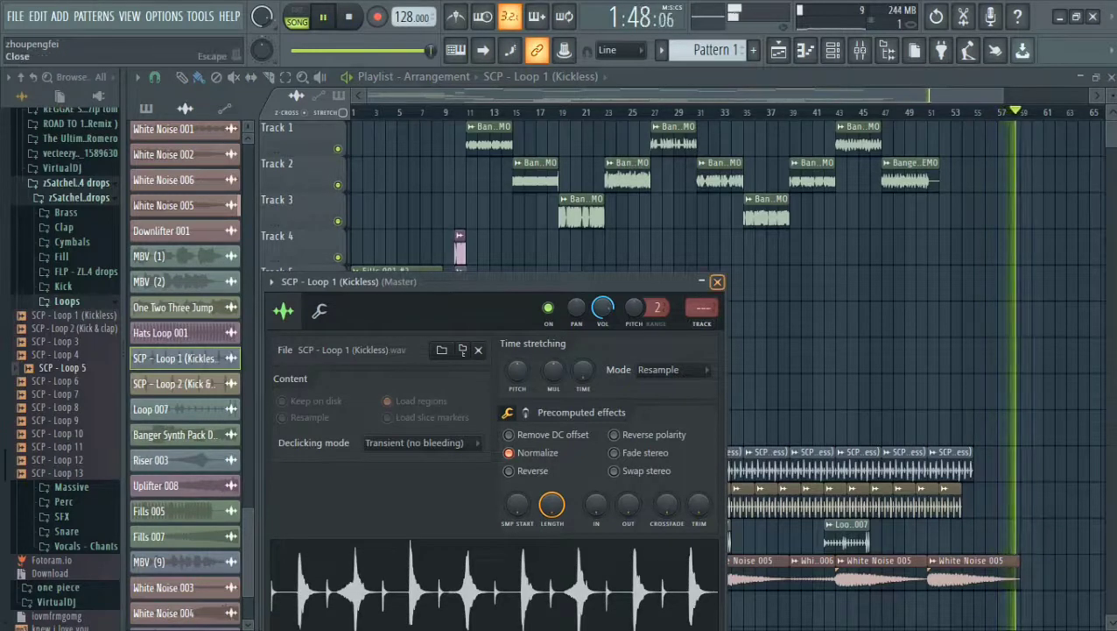
left_click(717, 281)
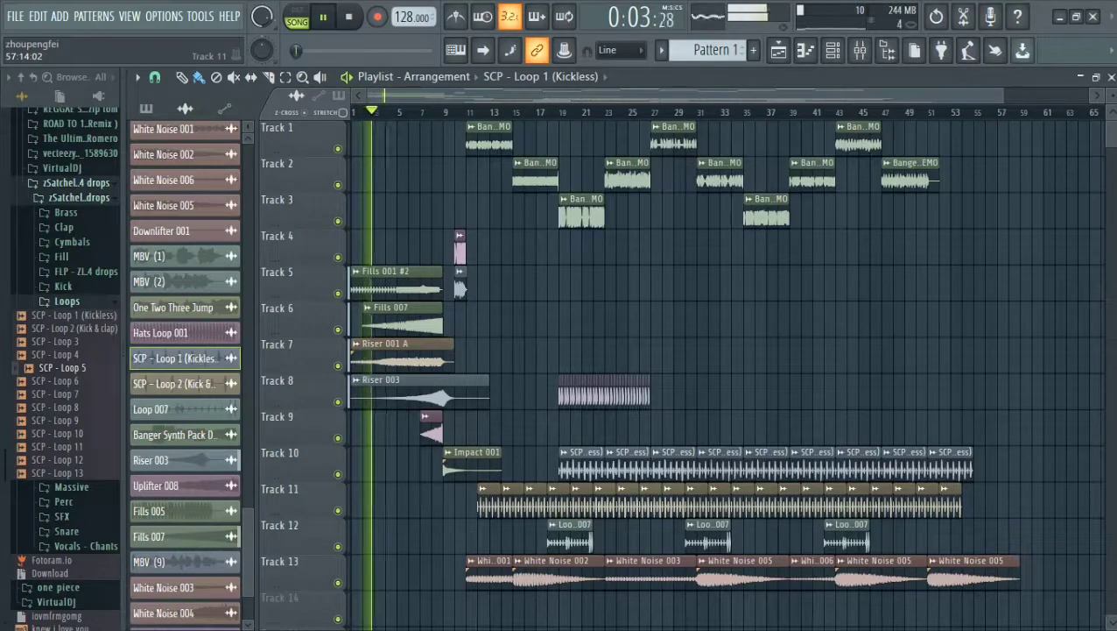
Collapse the browser folders and check the contents of Documents, Downloads and Music, closing each folder
left_click(63, 167)
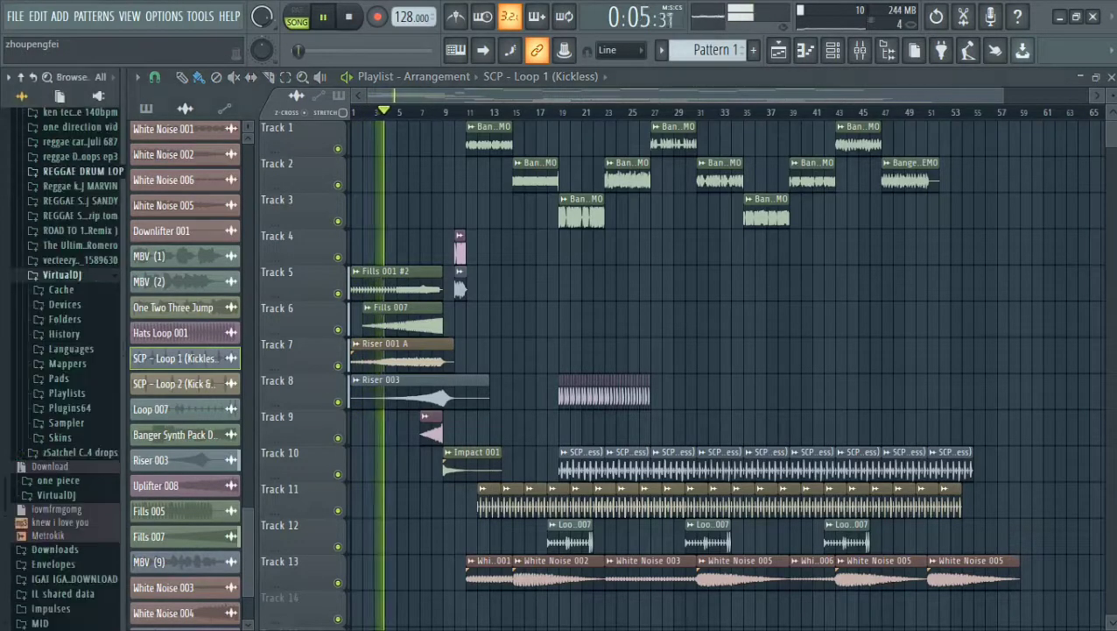
left_click(21, 77)
left_click(74, 439)
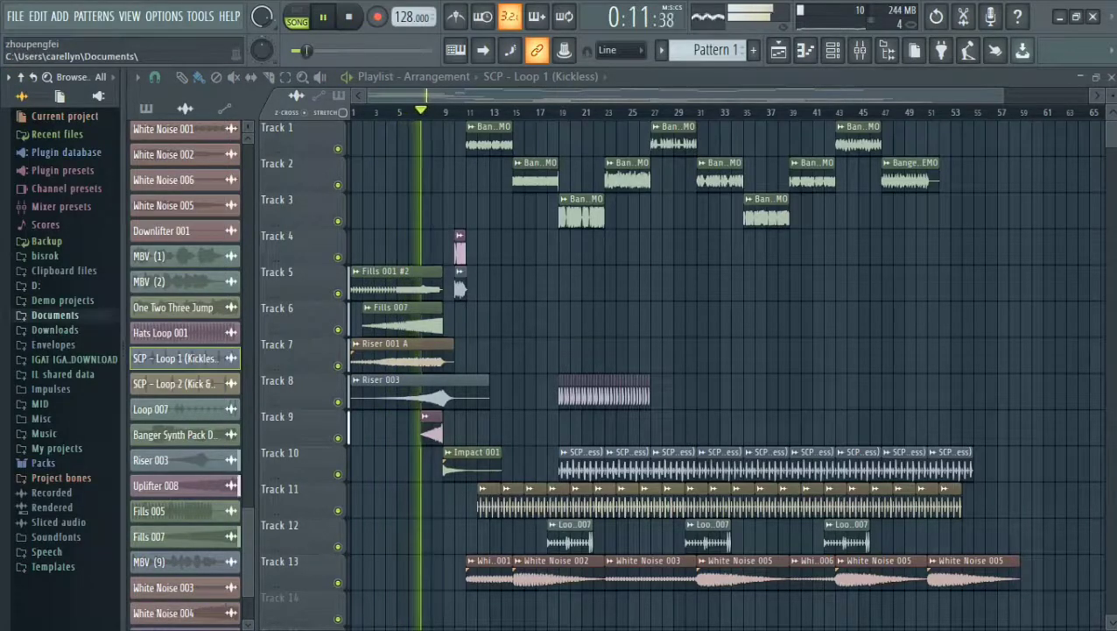
left_click(55, 314)
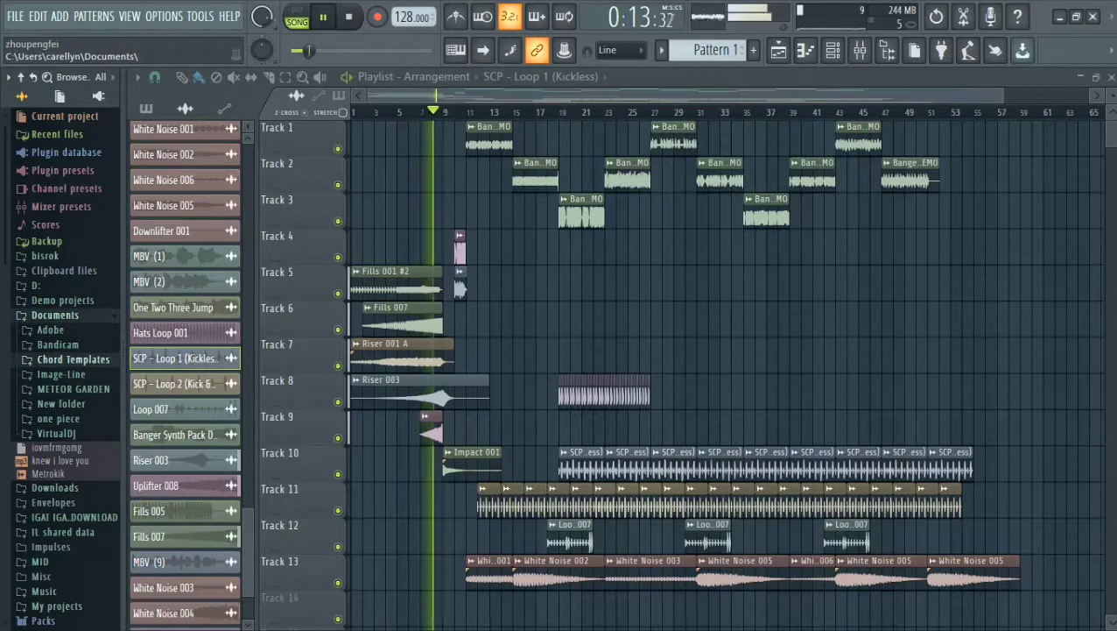
left_click(55, 315)
left_click(55, 329)
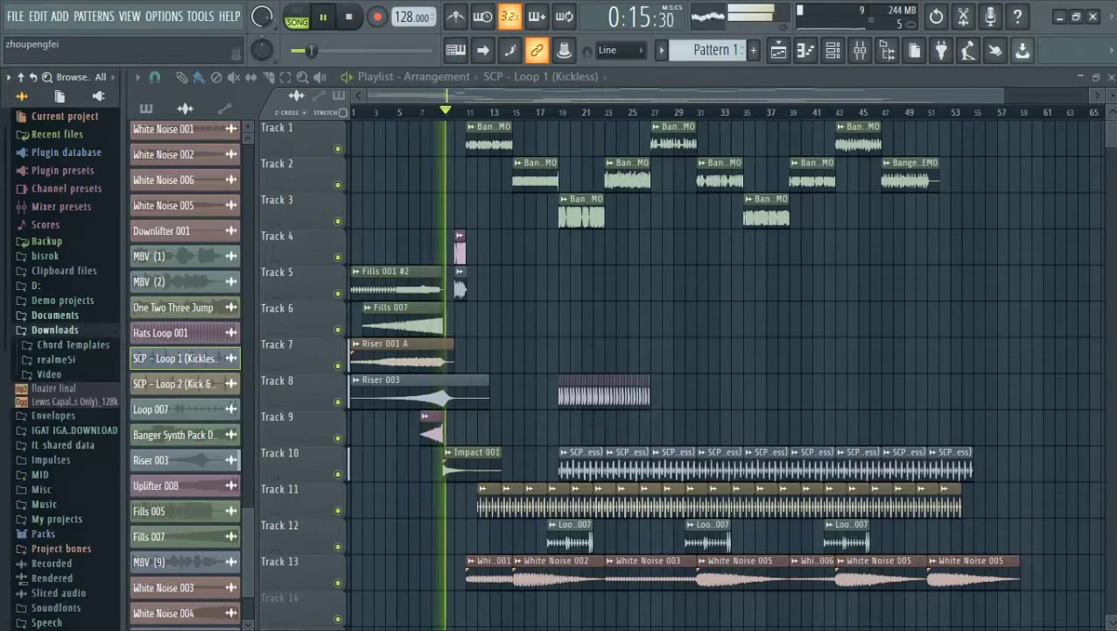
left_click(55, 329)
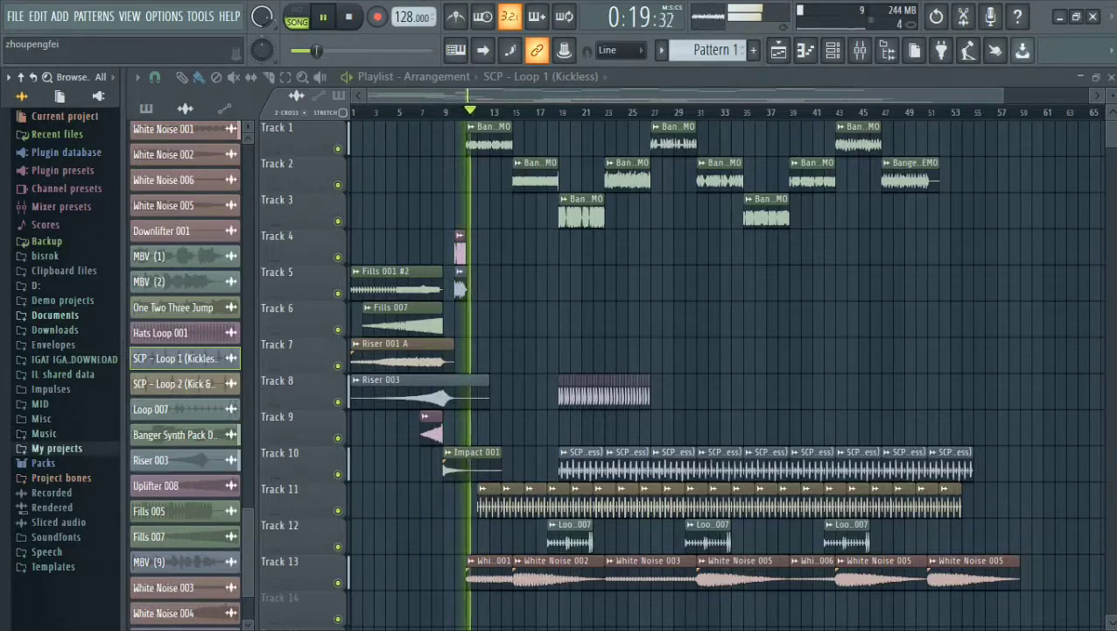
left_click(44, 433)
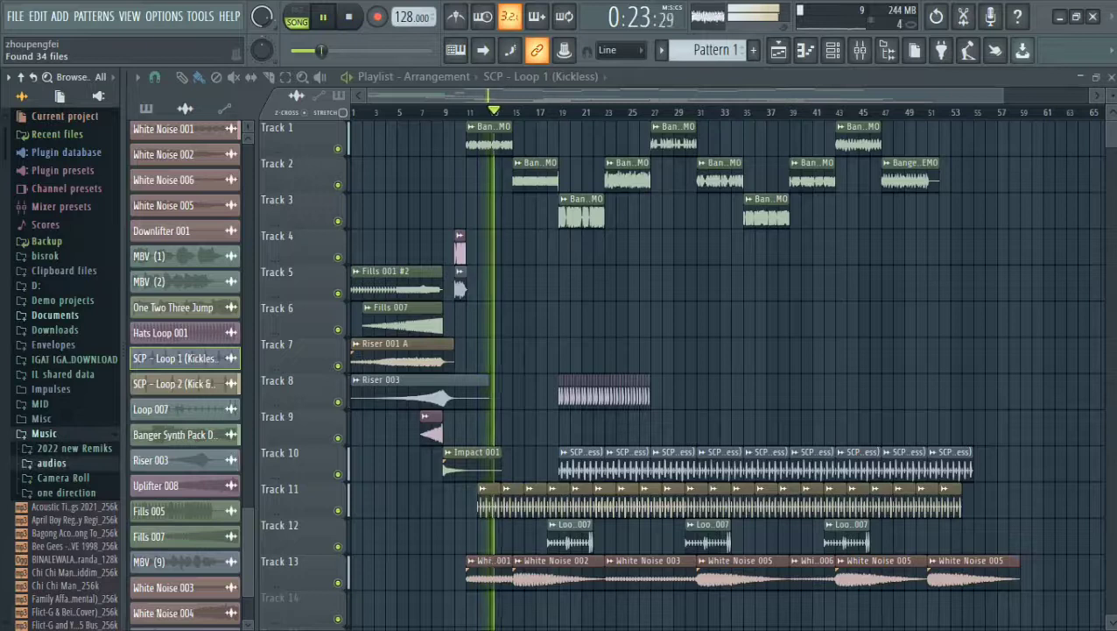
left_click(43, 433)
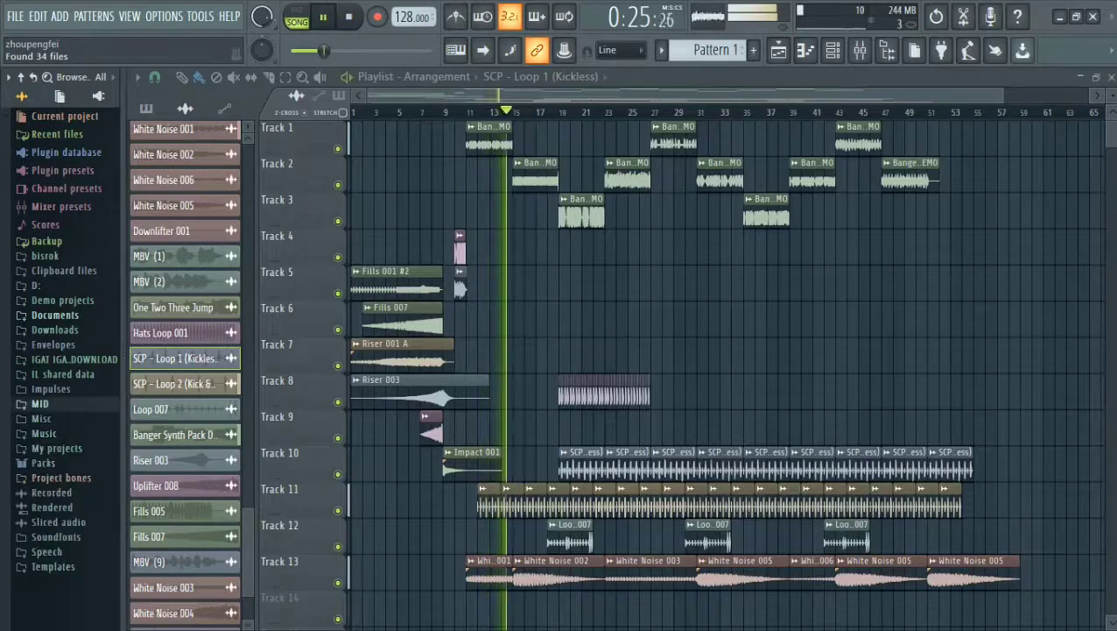
Go back to the Documents folder in the browser and expand it
key("Up")
key("Up")
key("Up")
key("Up")
key("Up")
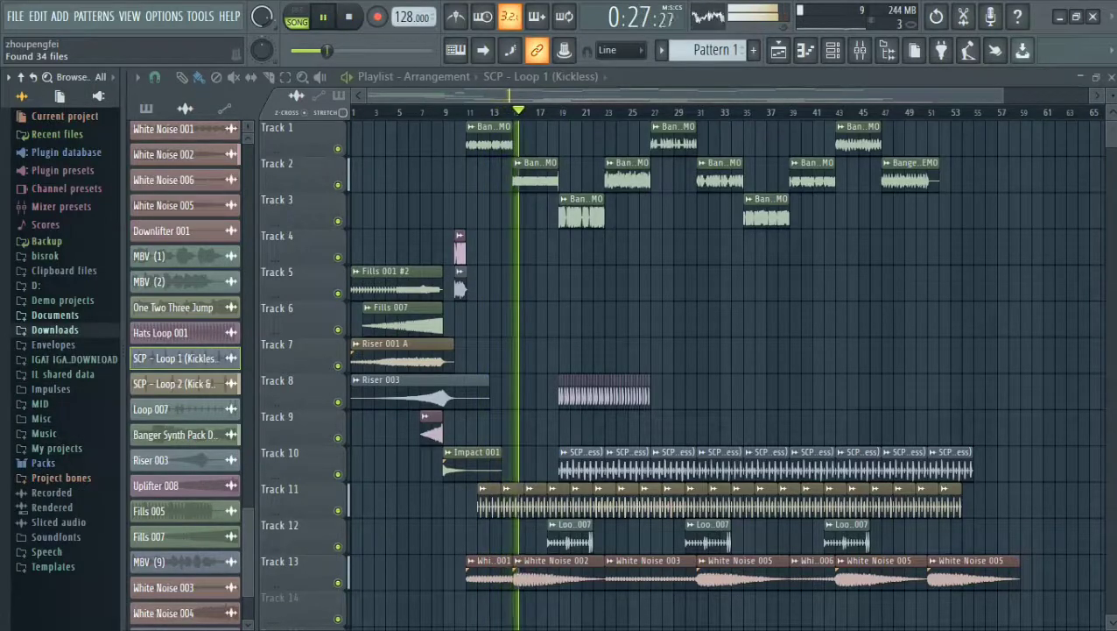
key("Up")
key("Right")
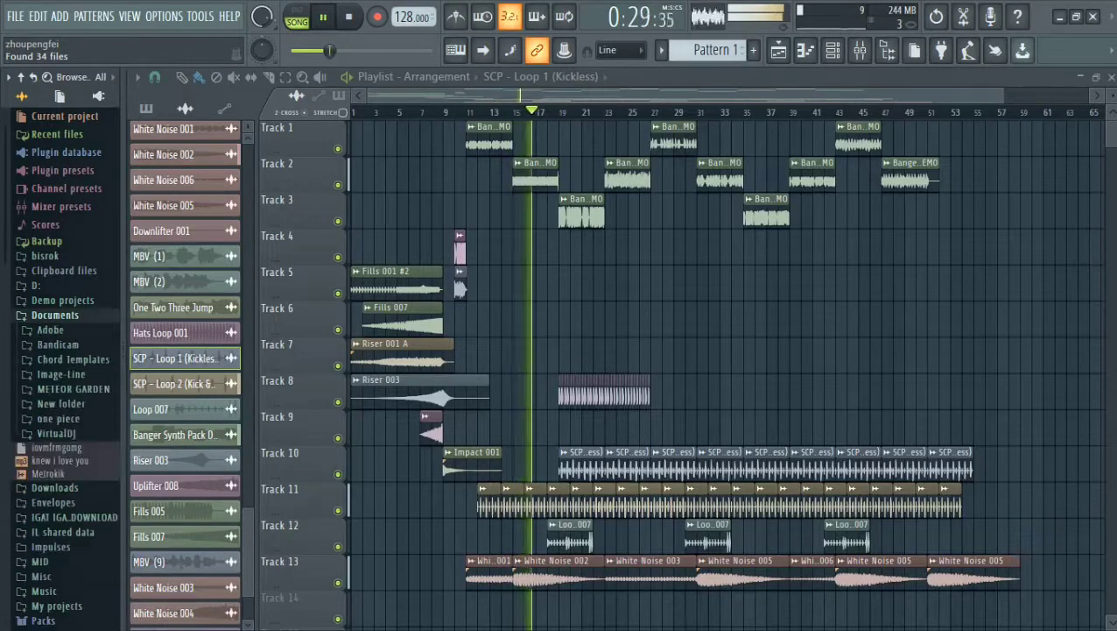
Place the floater new sample from New folder > 2021 floaters on Track 9 at bar 27
key("Down")
key("Down")
key("Down")
key("Down")
key("Down")
key("Down")
key("Right")
key("Down")
key("Right")
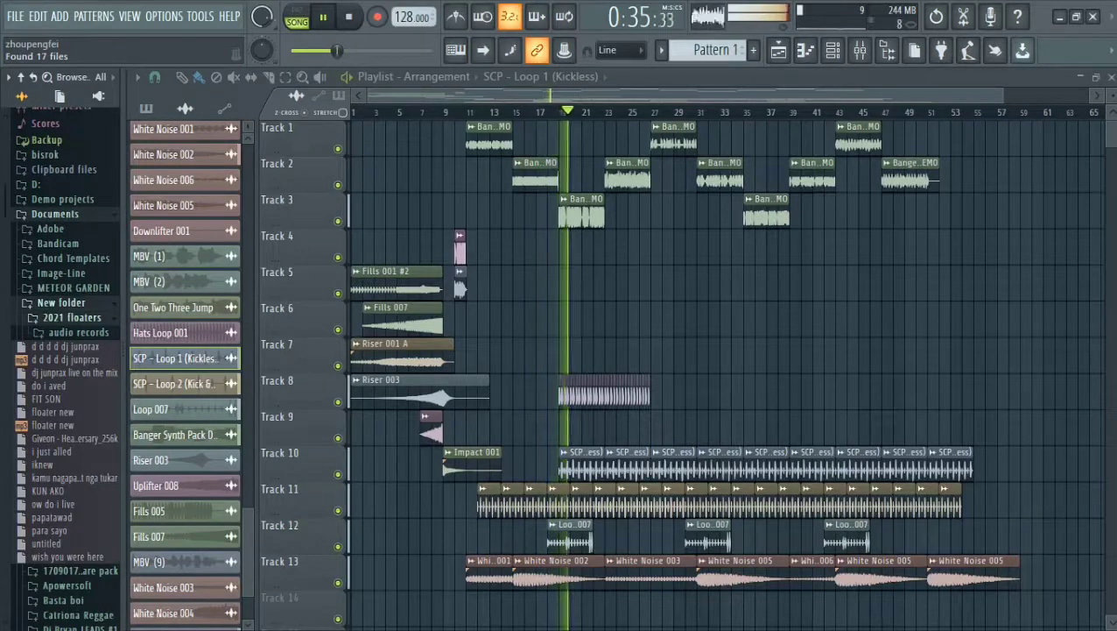
key("Down")
left_click_drag(60, 425, 638, 483)
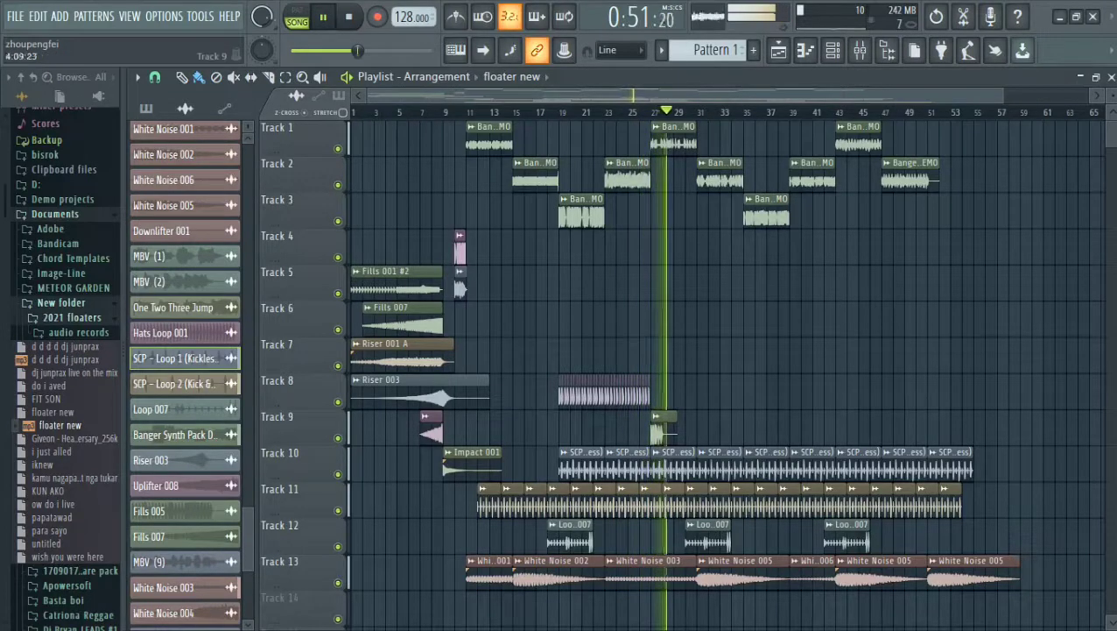
Place another floater new clip on Track 9 at bar 9 and adjust the sample's time-stretching pitch in its channel settings
left_click(448, 429)
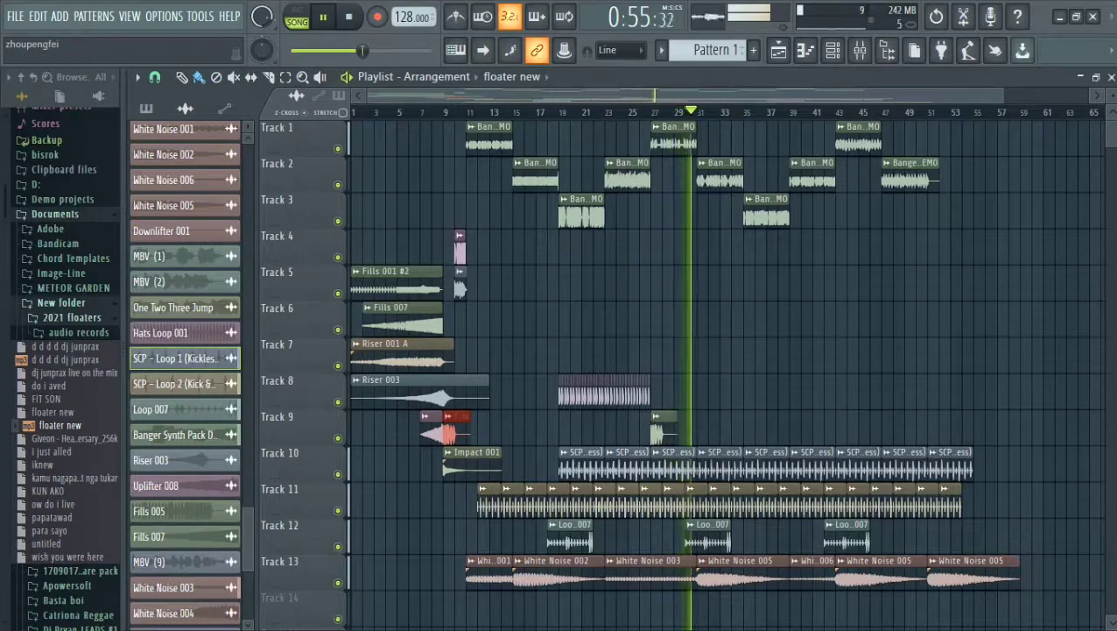
left_click_drag(1002, 95, 850, 94)
double_click(496, 424)
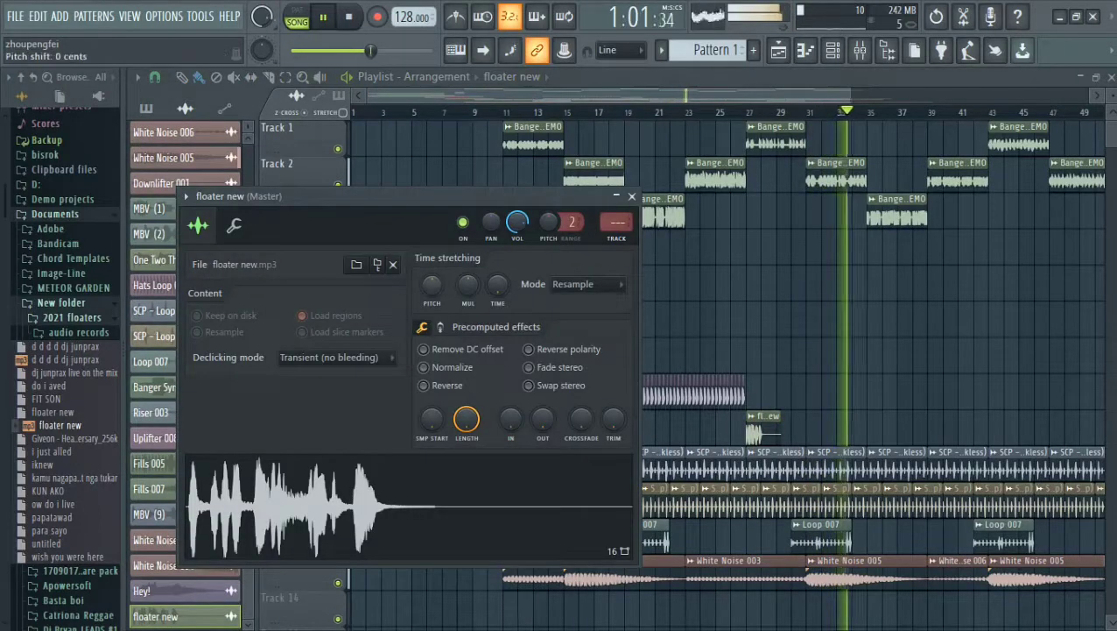
left_click_drag(432, 284, 432, 296)
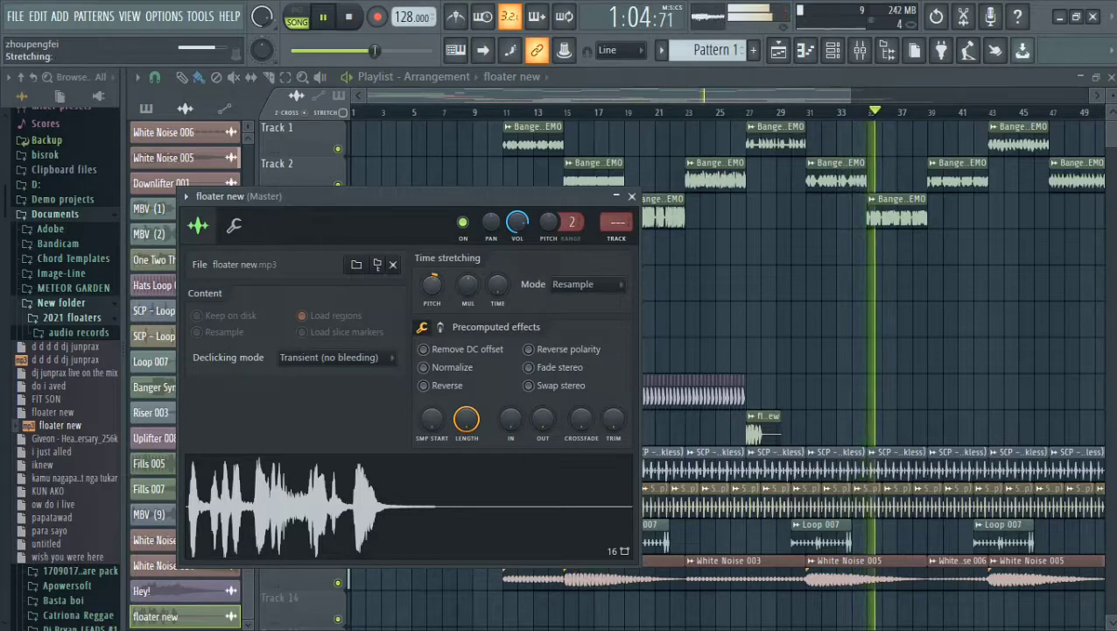
left_click(585, 284)
left_click(632, 196)
left_click(417, 112)
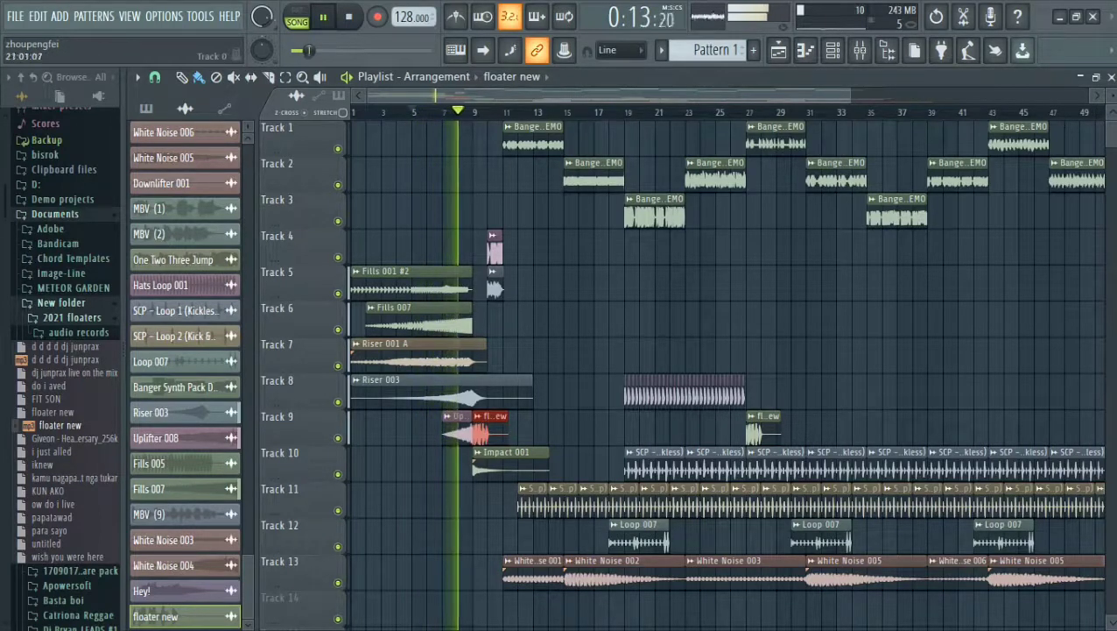
Duplicate the Hey! clips of bars 19 to 27 on Track 8 twice so the pattern runs up to bar 43
left_click_drag(625, 385, 769, 399)
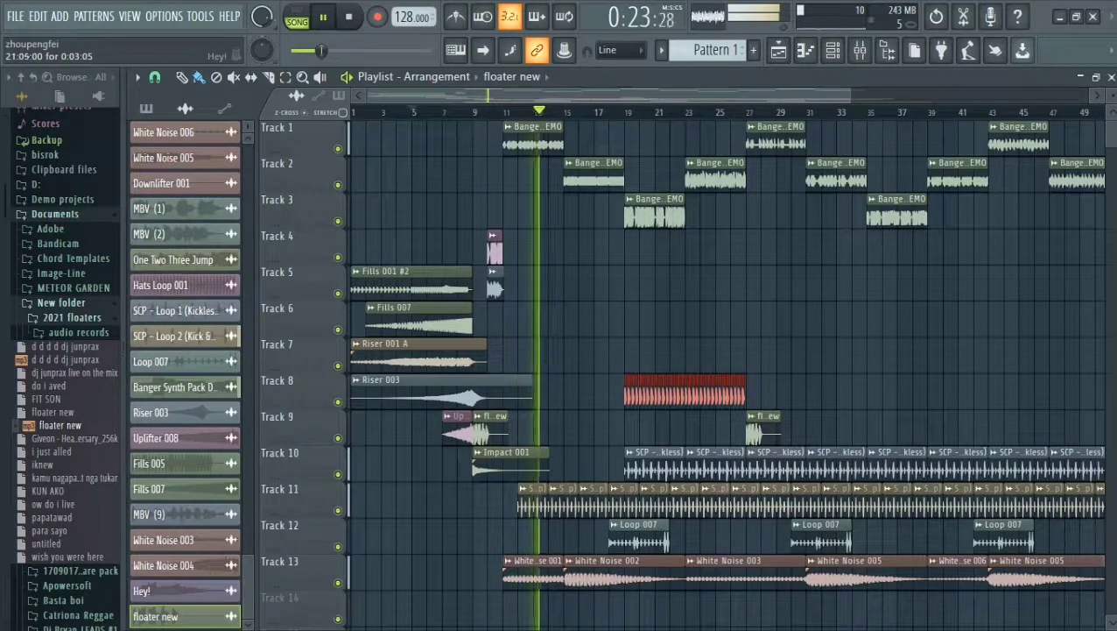
key("ctrl+b")
left_click_drag(812, 394, 782, 394)
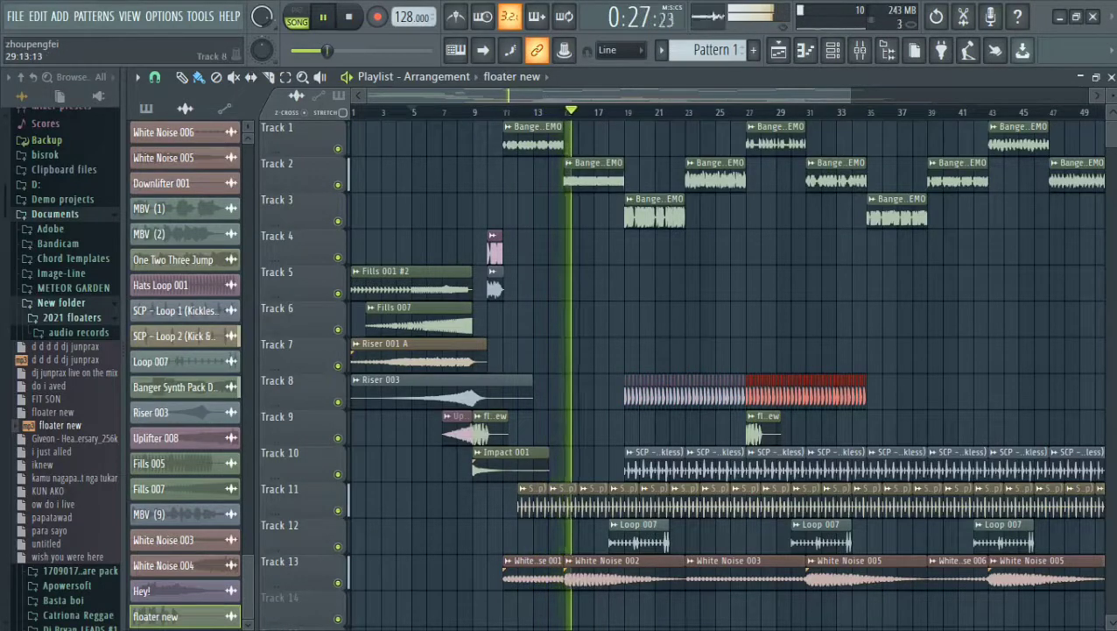
key("ctrl+b")
left_click_drag(971, 394, 909, 394)
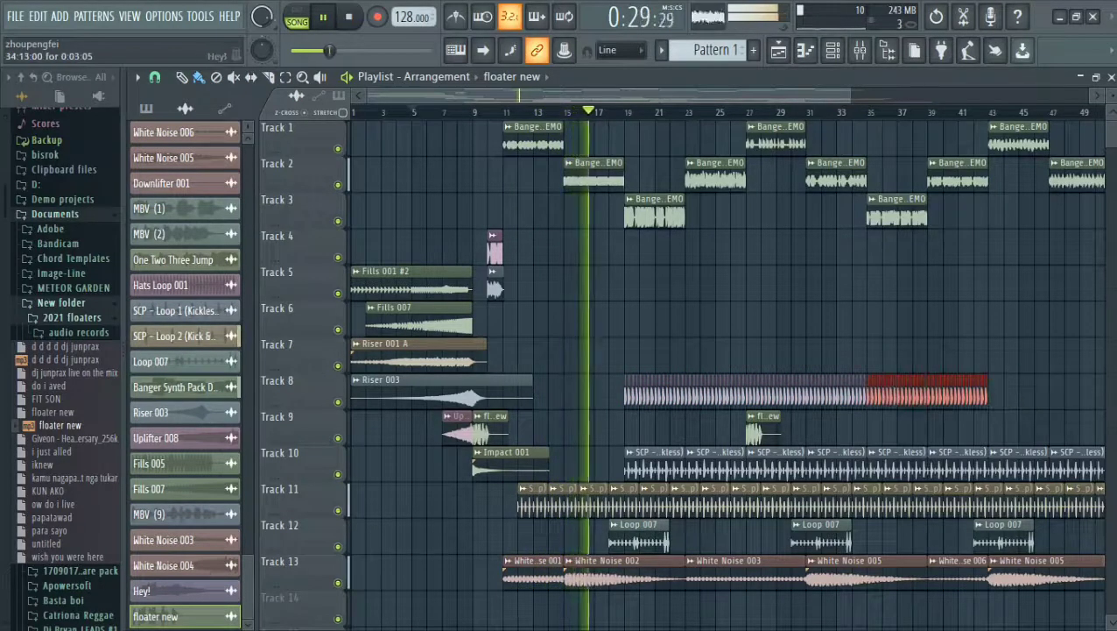
left_click(864, 394)
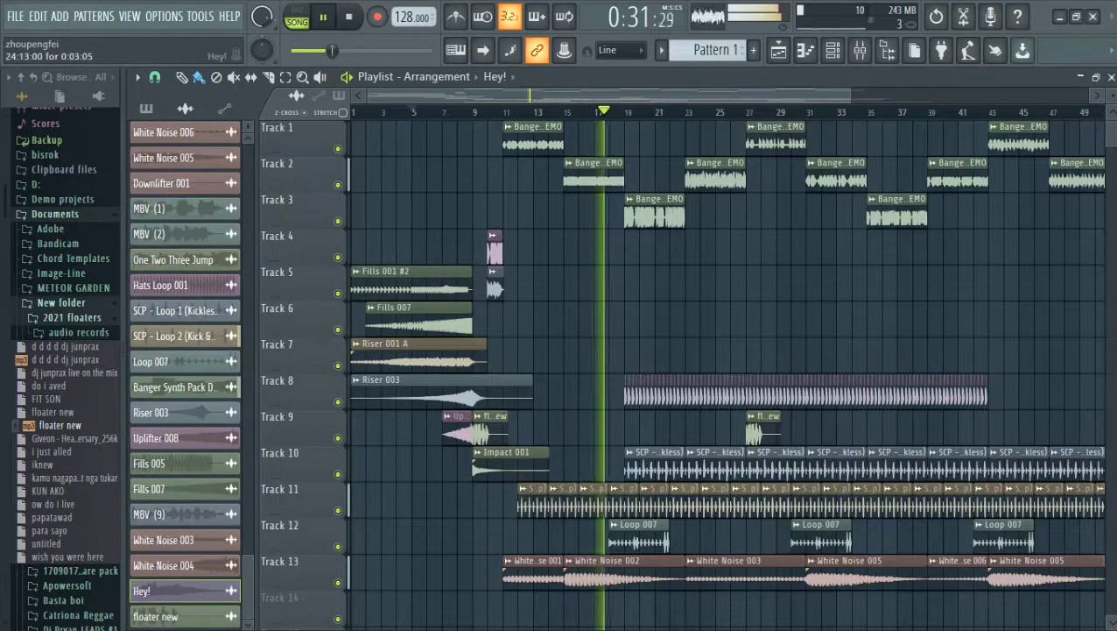
Check the Hey! sample's channel settings and listen through the arrangement with the whole track in view
double_click(711, 394)
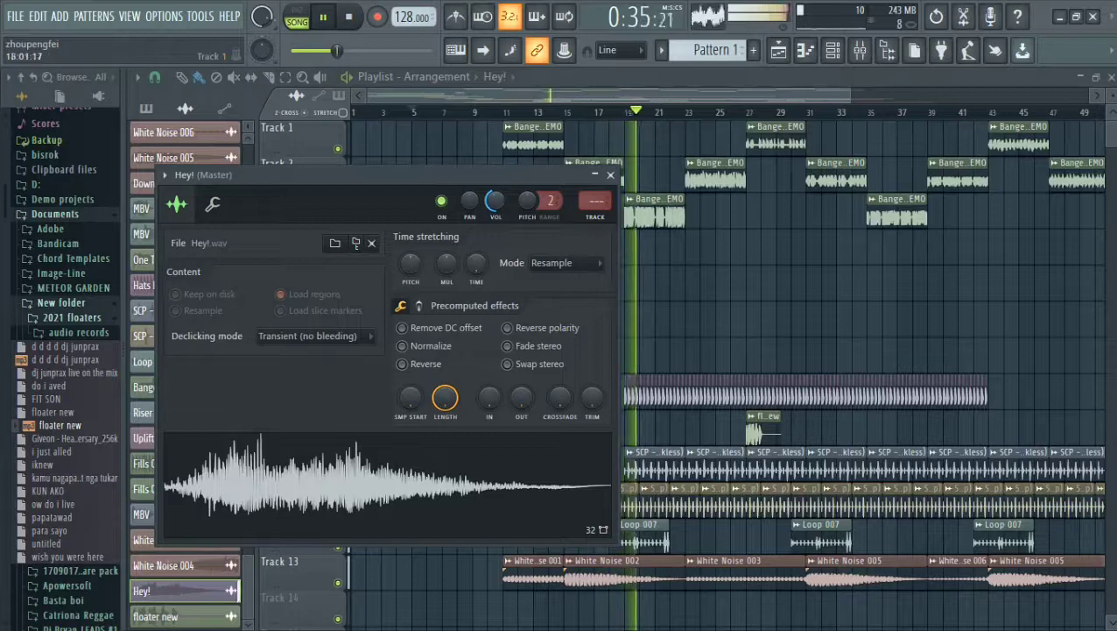
left_click(611, 175)
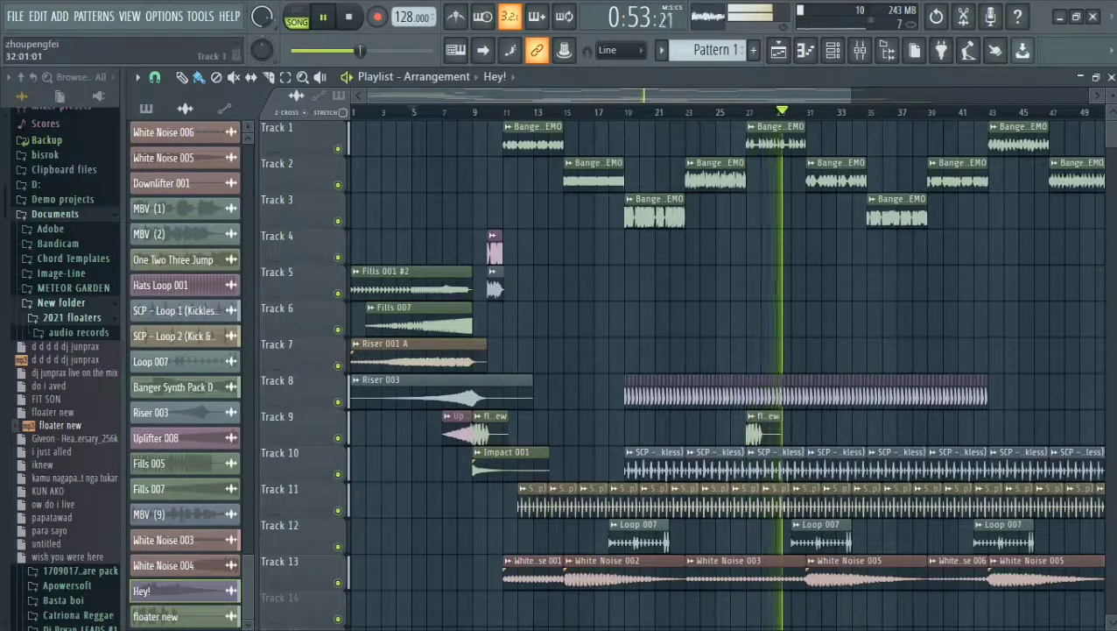
scroll(726, 96, "down", 1)
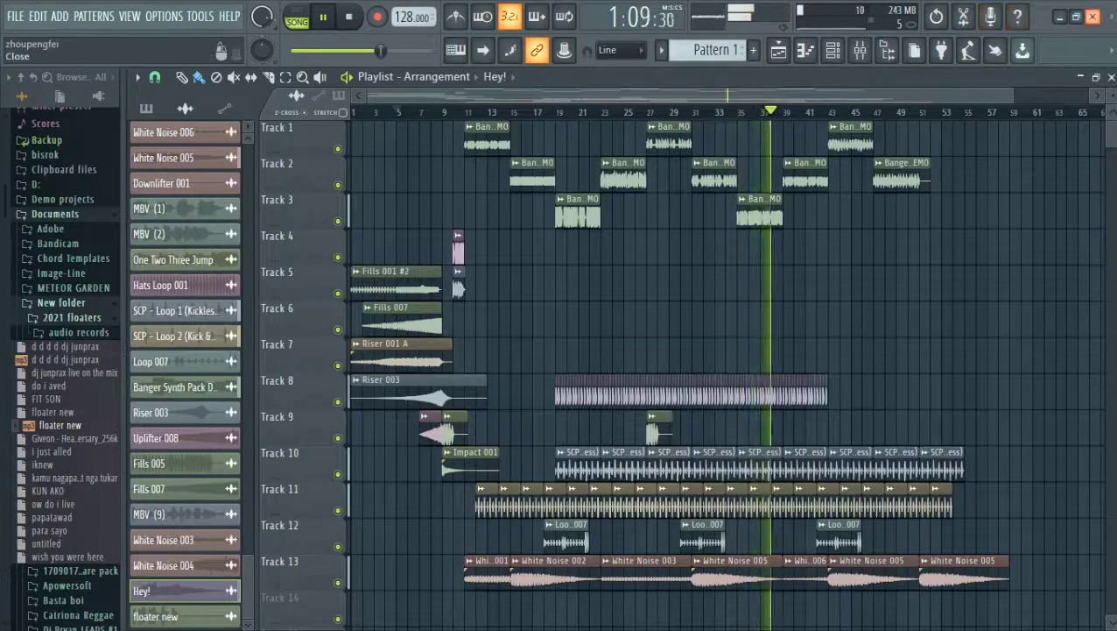
left_click(1093, 17)
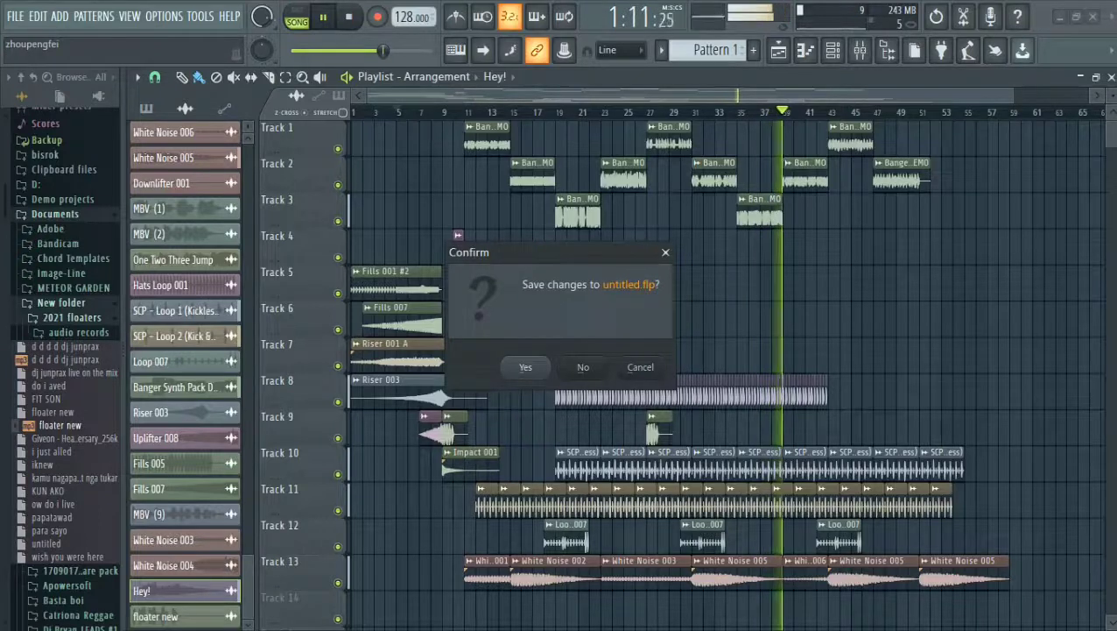
key("Escape")
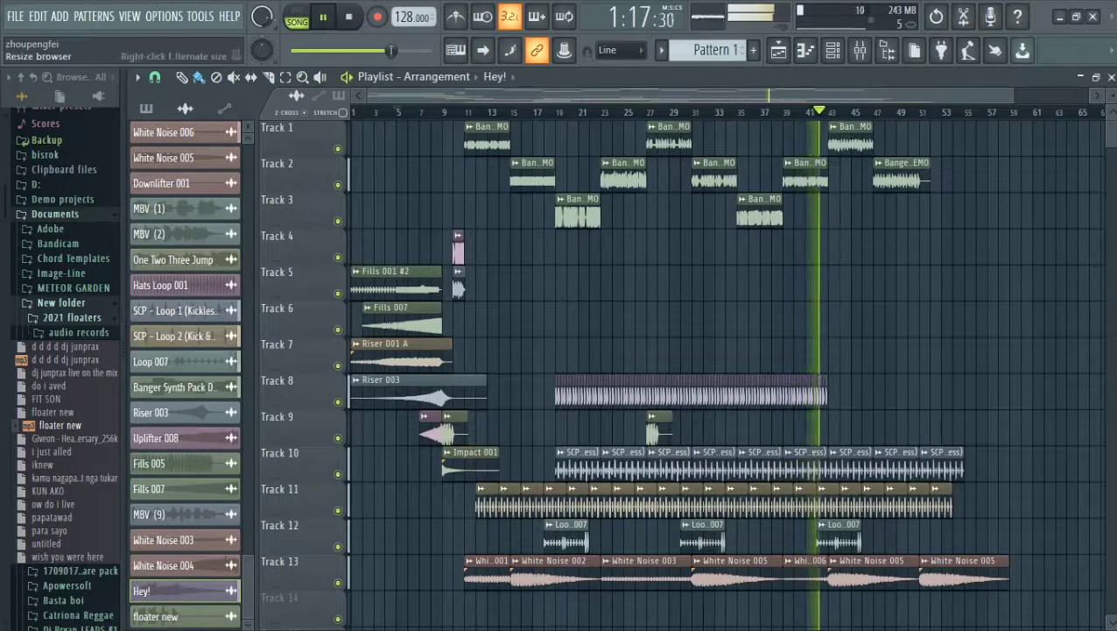
Hide the browser to widen the playlist and save the project with playback stopped
right_click(124, 376)
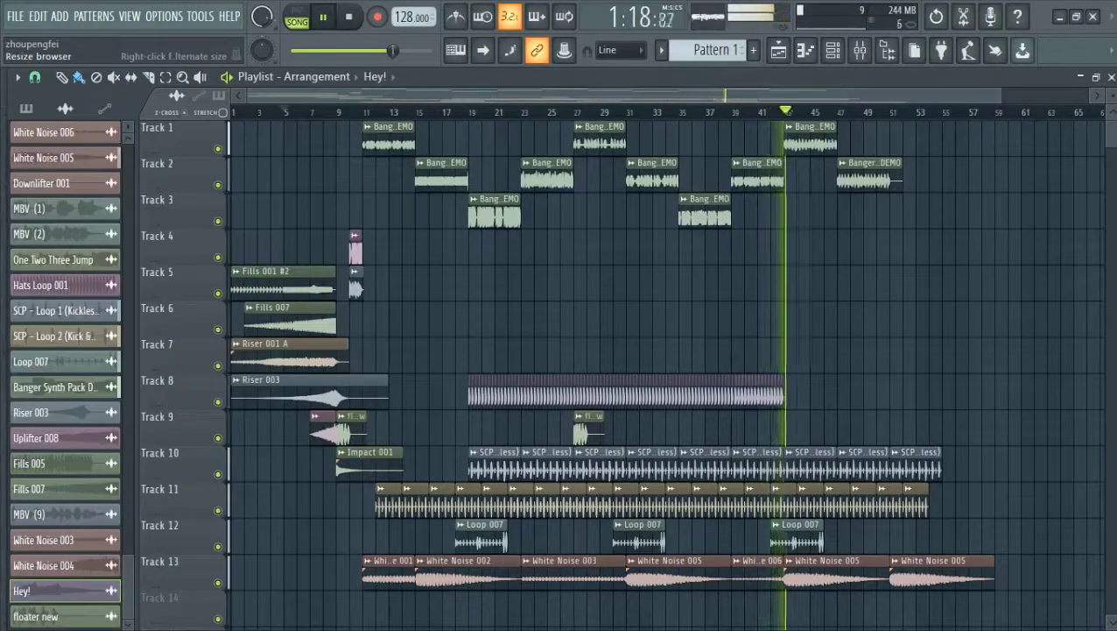
key("space")
key("ctrl+s")
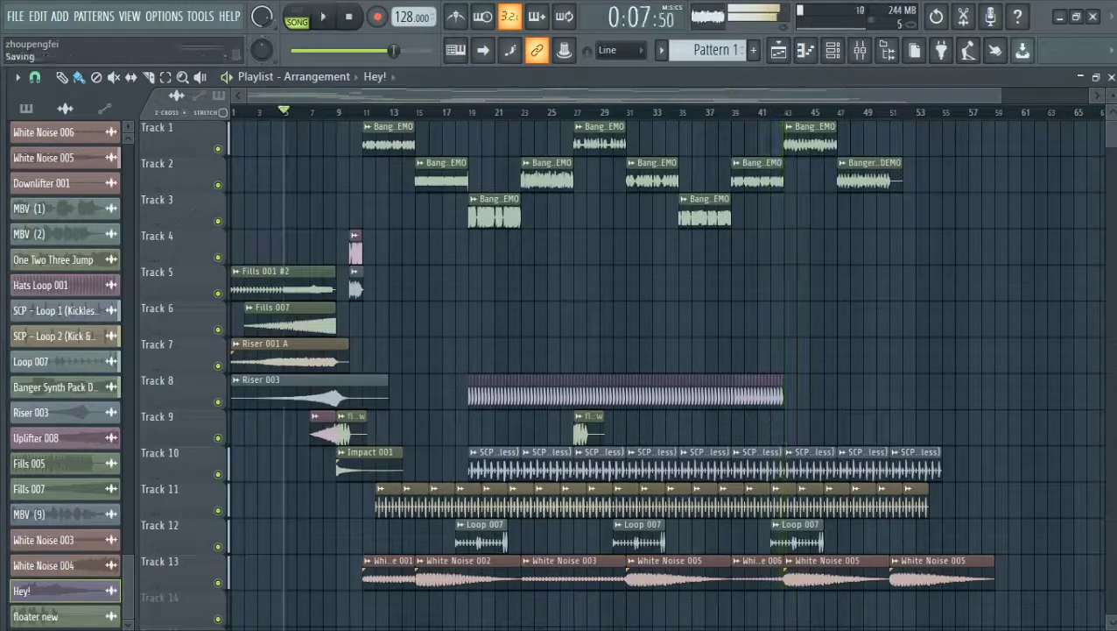